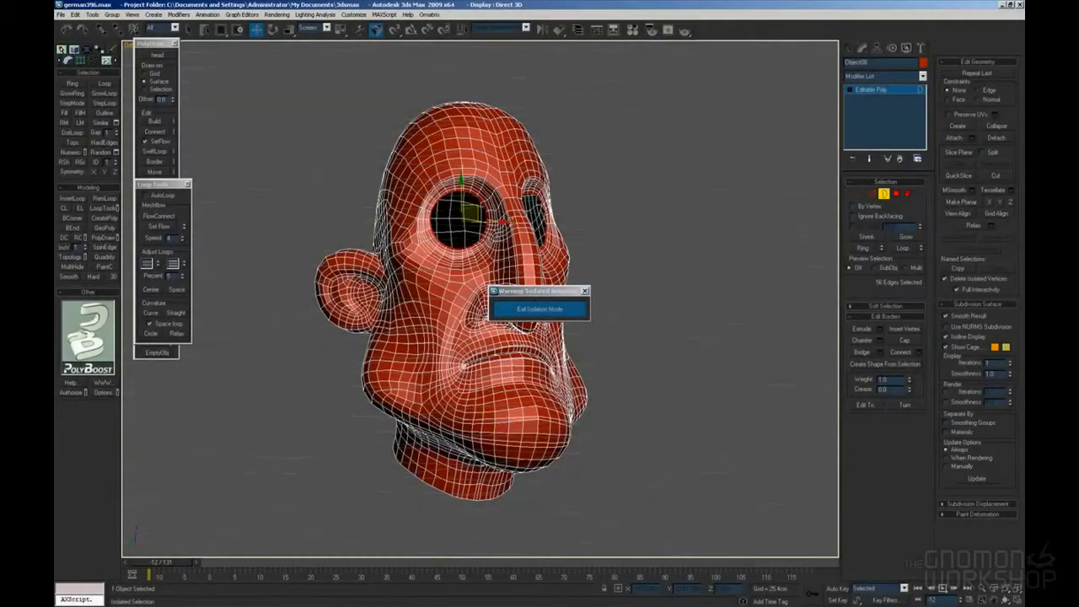
# Step: Leave the border sub-object level of the Editable Poly head and inspect its shaded mesh
pyautogui.keyDown('alt'); pyautogui.moveTo(472, 190); pyautogui.dragTo(535, 188, button='middle'); pyautogui.keyUp('alt')
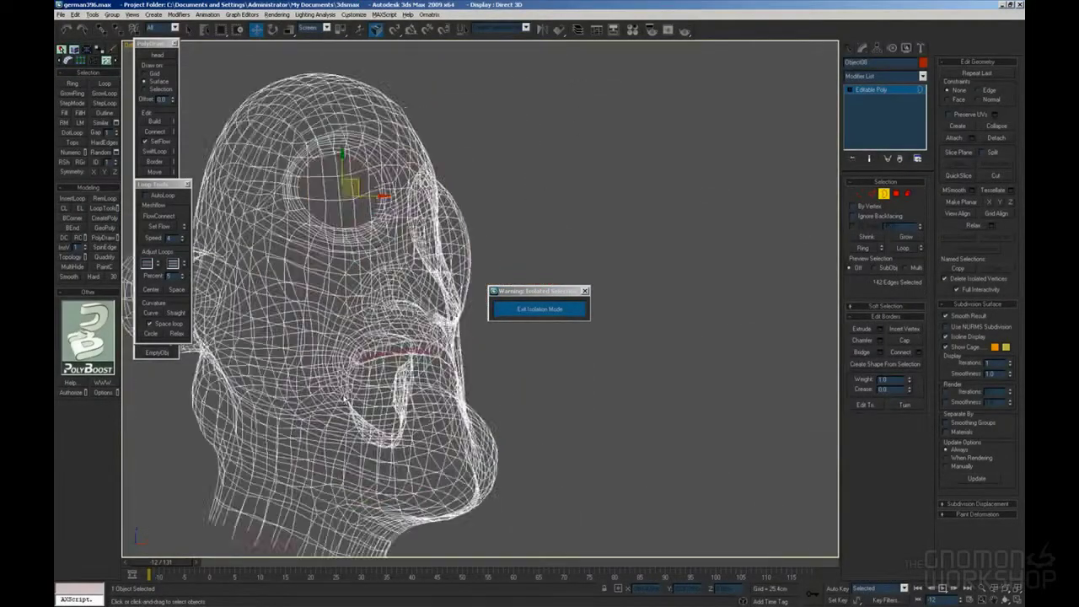
pyautogui.keyDown('alt'); pyautogui.moveTo(344, 401); pyautogui.dragTo(408, 394, button='middle'); pyautogui.keyUp('alt')
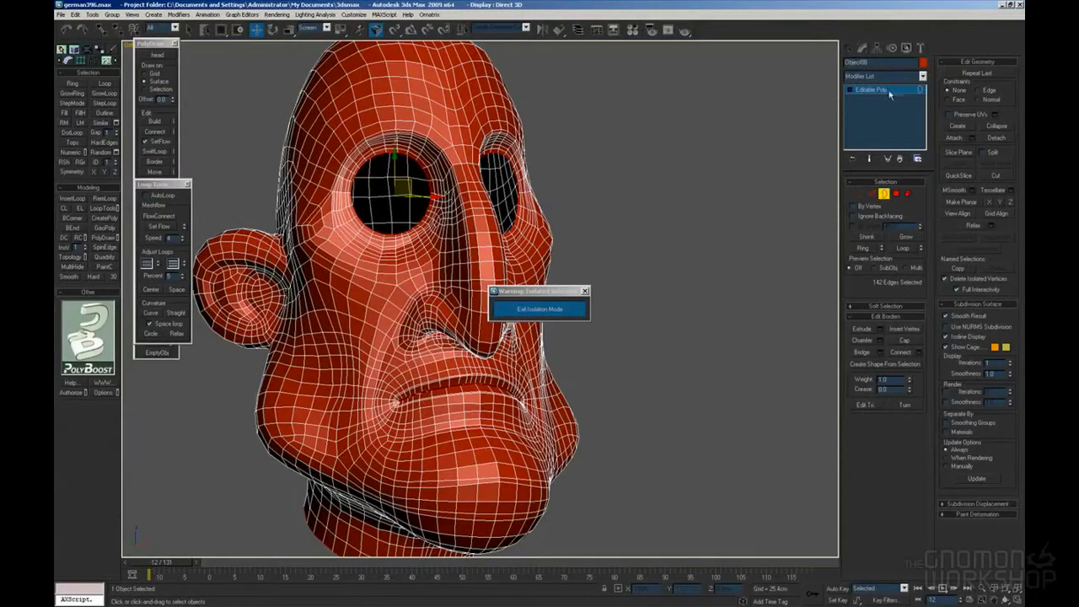
pyautogui.click(888, 91)
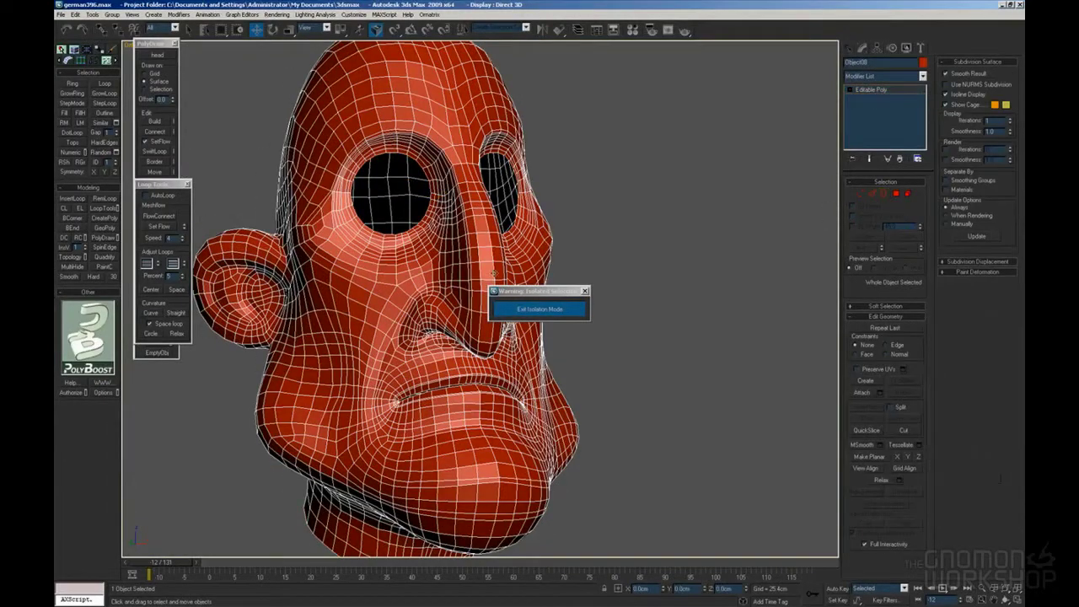
pyautogui.keyDown('alt'); pyautogui.moveTo(405, 245); pyautogui.dragTo(428, 246, button='middle'); pyautogui.keyUp('alt')
pyautogui.rightClick(884, 89)
pyautogui.click(905, 151)
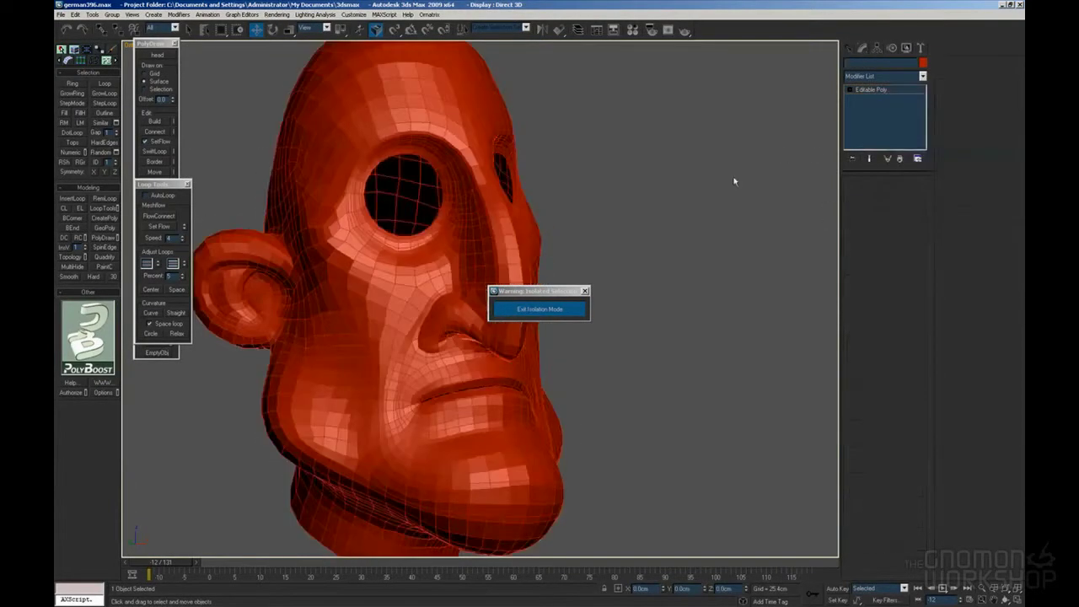
pyautogui.moveTo(539, 291); pyautogui.dragTo(666, 255)
pyautogui.scroll(-3, 578, 277)
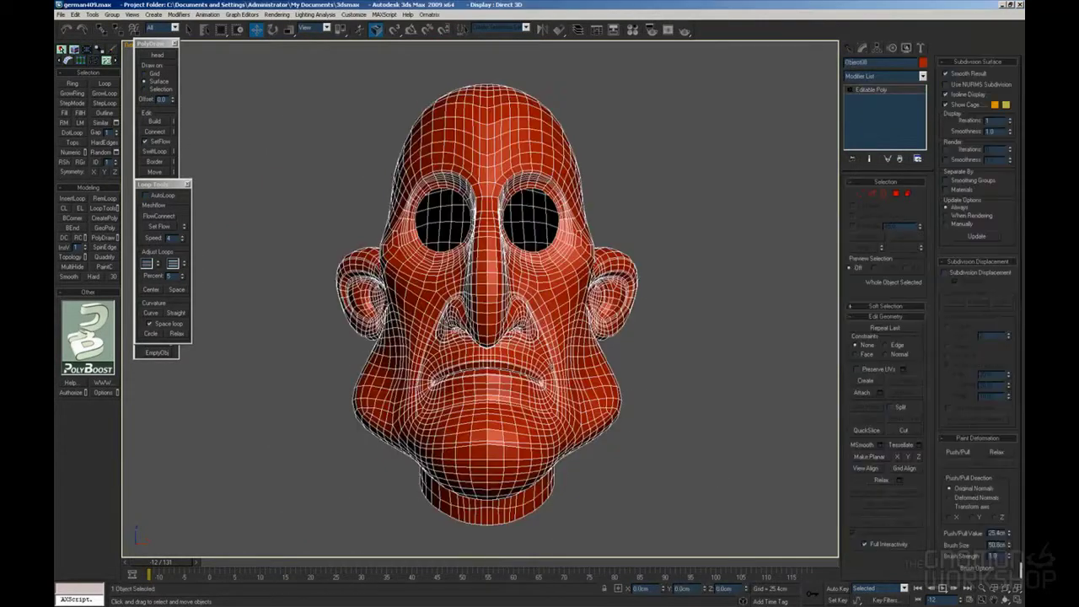
# Step: Examine the edge flow of the completed head mesh from the front and from a three-quarter angle
pyautogui.click(62, 15)
pyautogui.click(110, 217)
pyautogui.scroll(3, 453, 185)
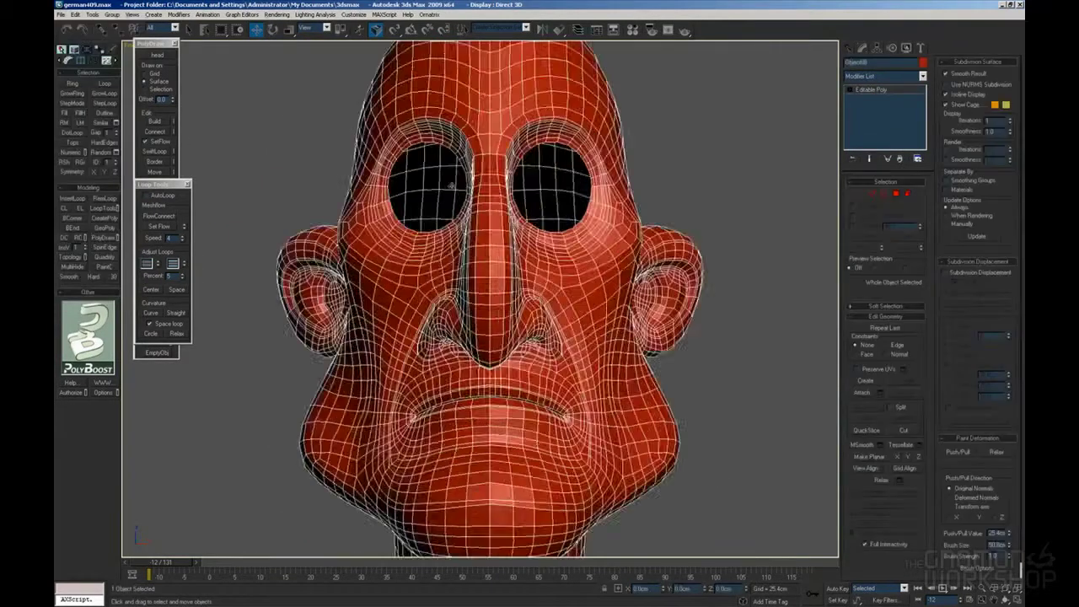
pyautogui.keyDown('alt'); pyautogui.moveTo(453, 185); pyautogui.dragTo(489, 238, button='middle'); pyautogui.keyUp('alt')
pyautogui.scroll(-3, 489, 238)
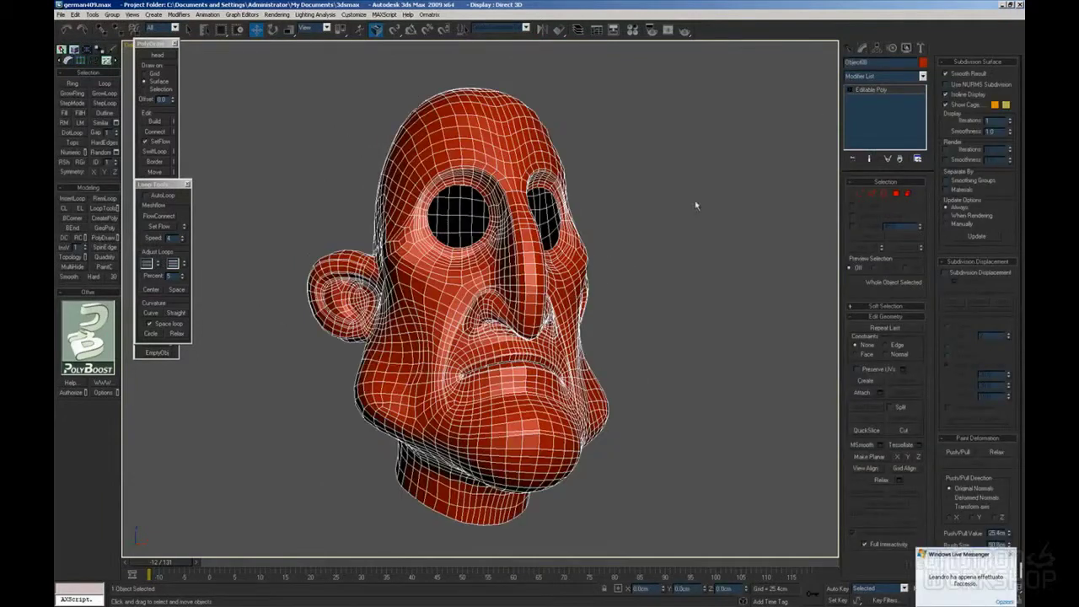
# Step: Bring up the original sculpted head beside the retopologized one and assign the yellow Body material to both
pyautogui.click(649, 229)
pyautogui.click(586, 338)
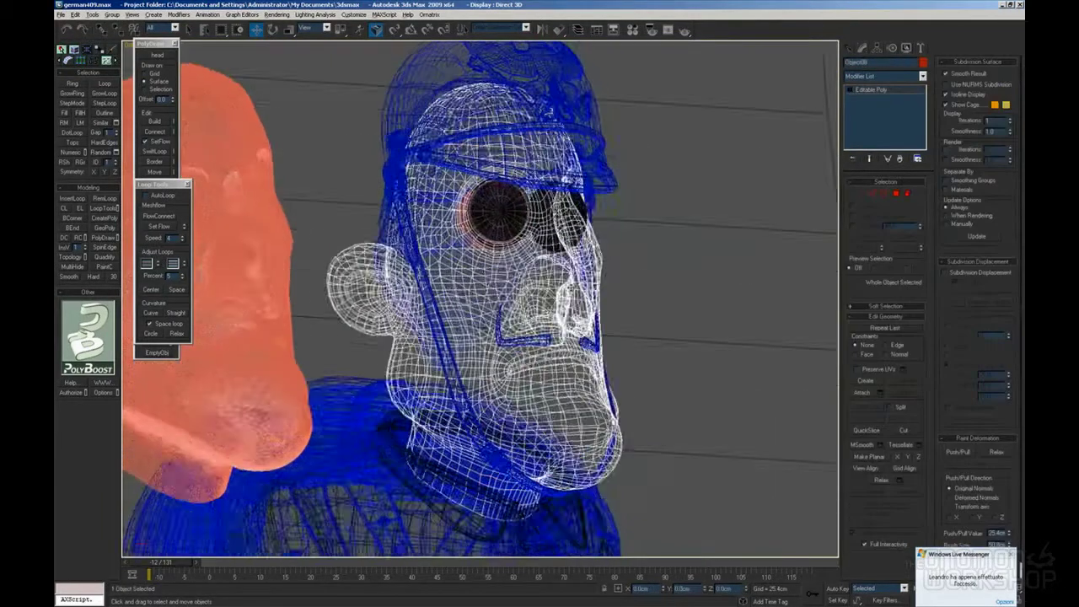
pyautogui.moveTo(582, 317)
pyautogui.keyDown('alt'); pyautogui.mouseDown(button='middle')
pyautogui.moveTo(614, 318)
pyautogui.moveTo(591, 319)
pyautogui.mouseUp(button='middle'); pyautogui.keyUp('alt')
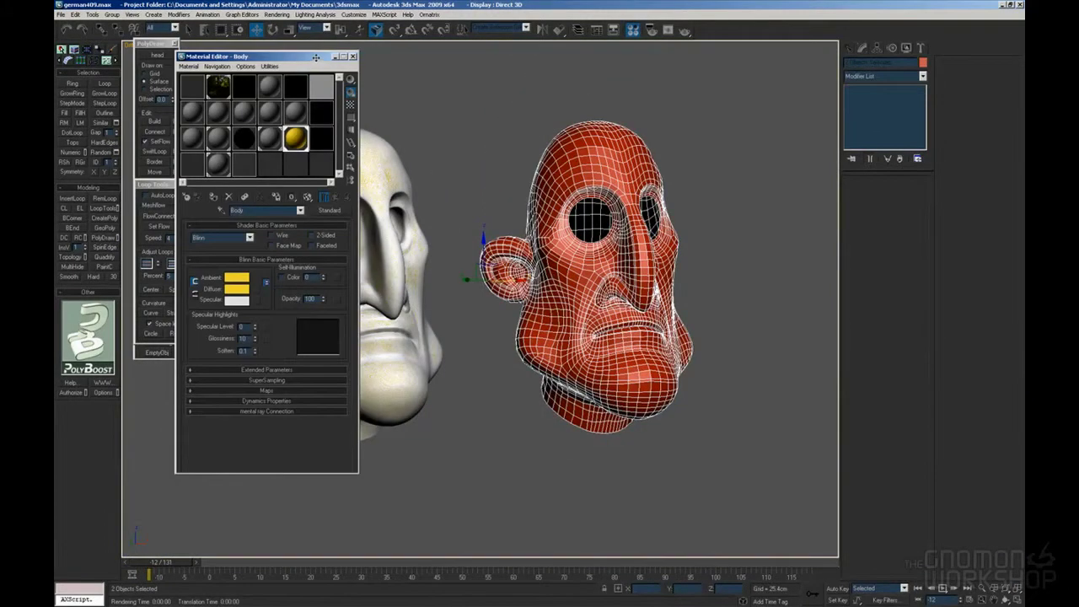
pyautogui.moveTo(315, 57); pyautogui.dragTo(258, 87)
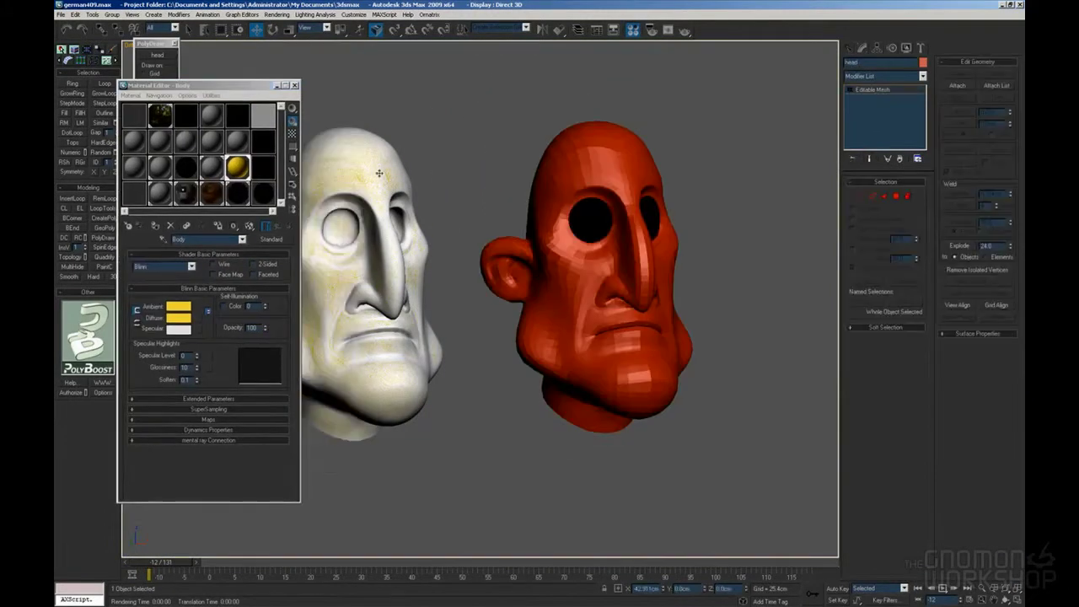
pyautogui.click(184, 225)
# Step: Add a TurboSmooth modifier to the retopologized head and close the Material Editor
pyautogui.click(923, 75)
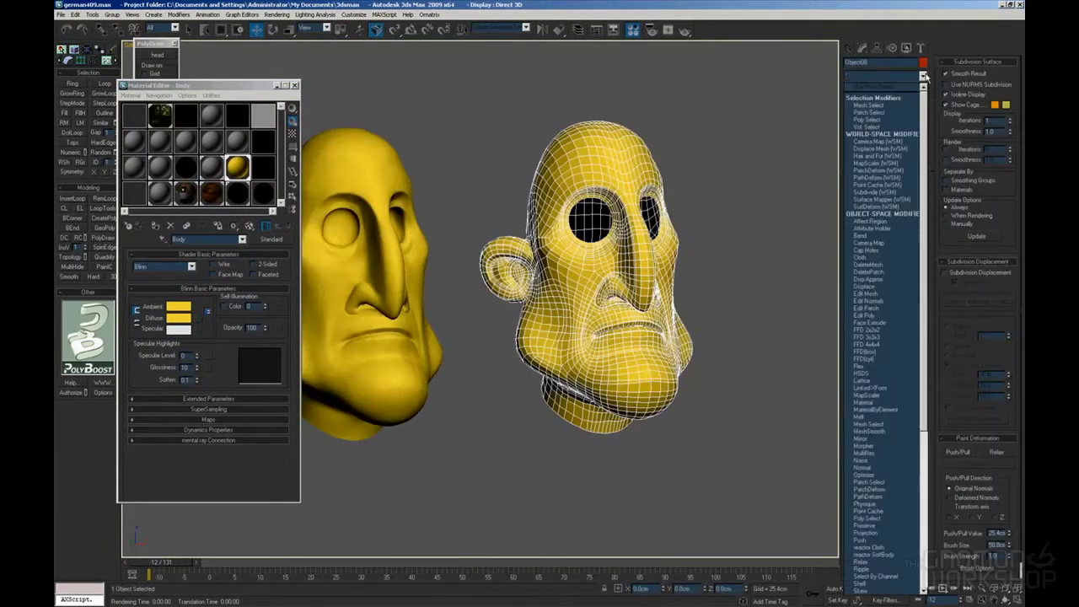
pyautogui.click(711, 330)
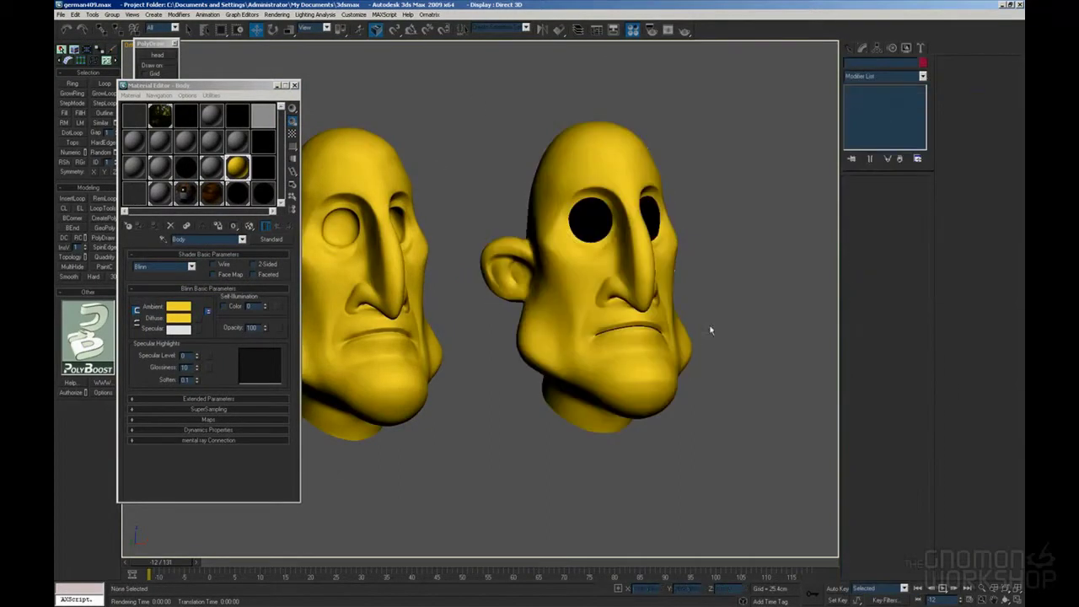
pyautogui.click(295, 86)
# Step: Compare the smoothed retopologized head with the original sculpted head from the side, three-quarter and front views
pyautogui.moveTo(500, 210); pyautogui.dragTo(513, 216, button='middle')
pyautogui.click(578, 193)
pyautogui.keyDown('alt'); pyautogui.moveTo(578, 192); pyautogui.dragTo(729, 233, button='middle'); pyautogui.keyUp('alt')
pyautogui.click(733, 183)
pyautogui.click(666, 198)
pyautogui.click(753, 218)
pyautogui.click(655, 271)
pyautogui.keyDown('alt'); pyautogui.moveTo(655, 271); pyautogui.dragTo(621, 260, button='middle'); pyautogui.keyUp('alt')
pyautogui.click(731, 243)
pyautogui.press('f')
pyautogui.scroll(2, 784, 324)
pyautogui.click(657, 269)
pyautogui.scroll(-3, 658, 270)
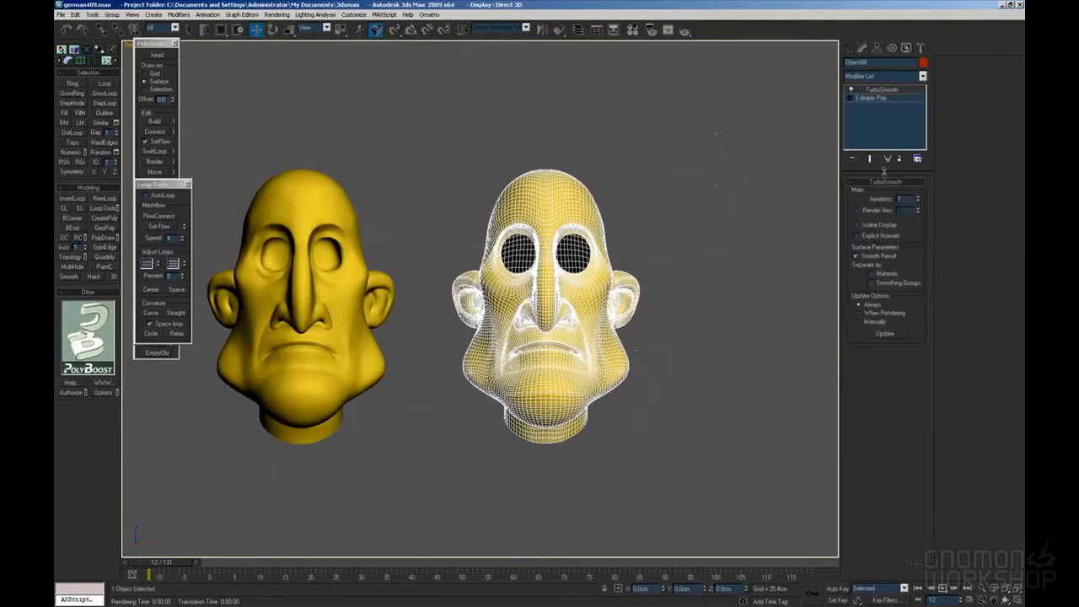
# Step: Remove the TurboSmooth modifier from the retopologized head and compare the unsmoothed mesh with the original sculpt
pyautogui.click(900, 159)
pyautogui.moveTo(539, 338); pyautogui.dragTo(647, 296, button='middle')
pyautogui.scroll(3, 648, 296)
pyautogui.scroll(-2, 655, 277)
pyautogui.click(353, 339)
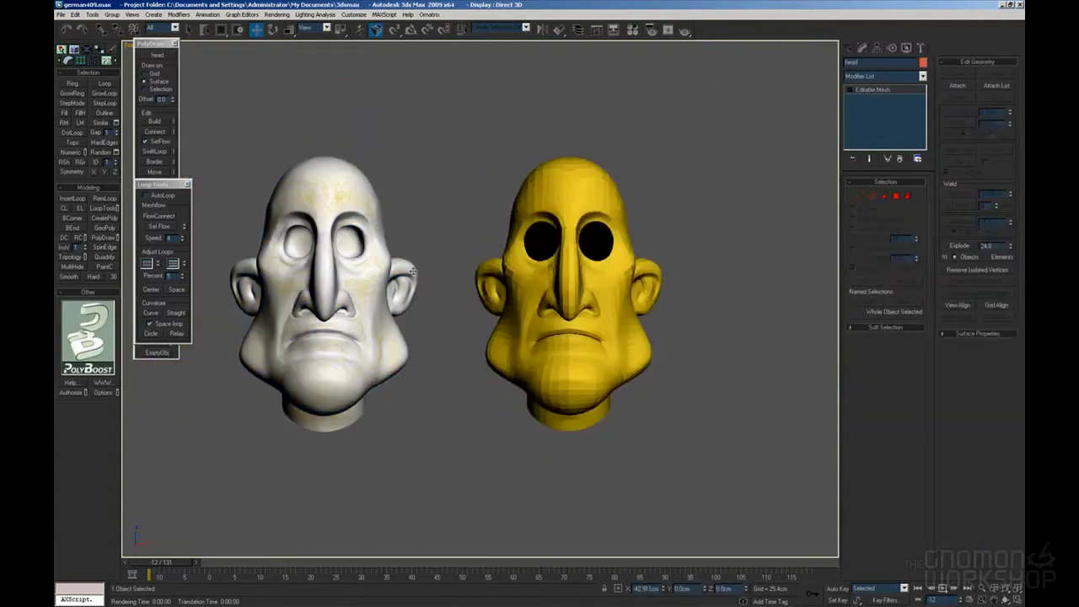
pyautogui.click(441, 259)
pyautogui.press('F3')
pyautogui.moveTo(311, 290); pyautogui.dragTo(342, 273, button='middle')
pyautogui.scroll(3, 342, 272)
pyautogui.scroll(-2, 342, 272)
pyautogui.moveTo(469, 251); pyautogui.dragTo(455, 273, button='middle')
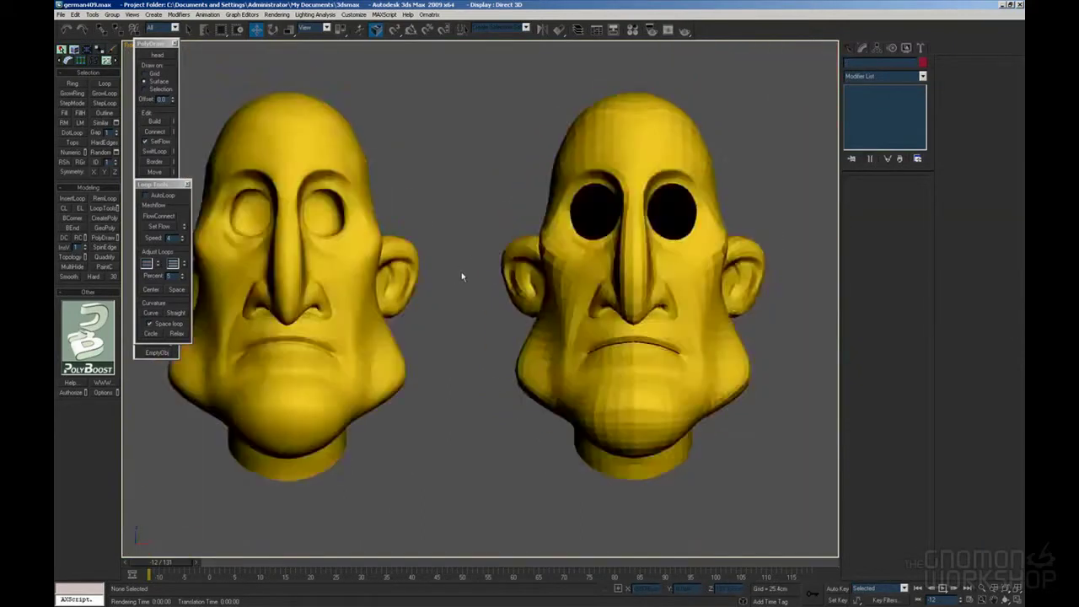
# Step: Delete the original sculpted head and frame the retopologized head in the front view
pyautogui.keyDown('alt'); pyautogui.moveTo(462, 275); pyautogui.dragTo(395, 362, button='middle'); pyautogui.keyUp('alt')
pyautogui.click(337, 297)
pyautogui.press('Delete')
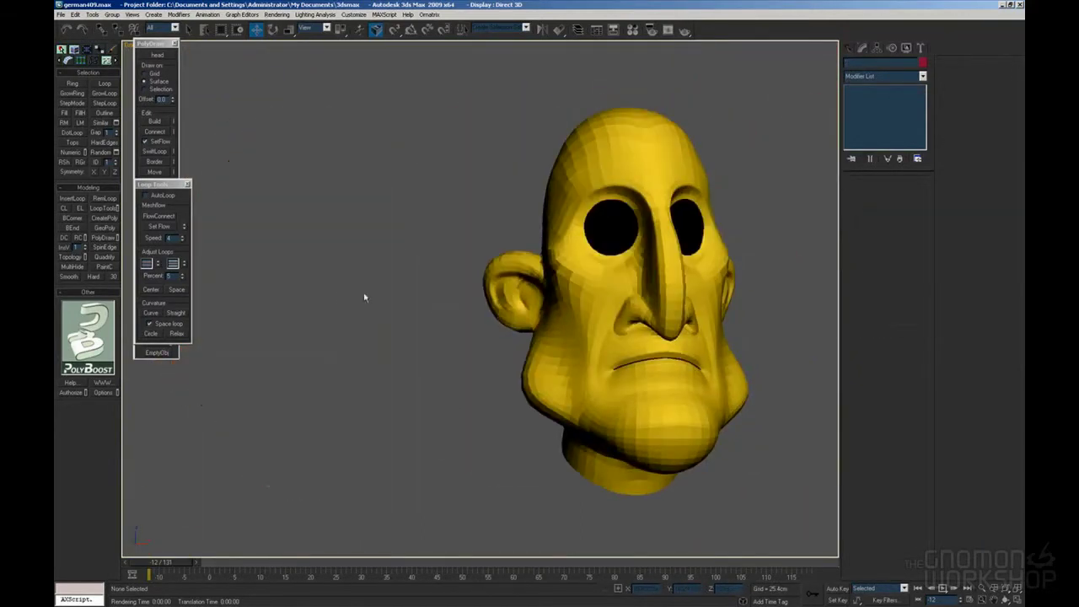
pyautogui.press('f')
pyautogui.press('z')
# Step: Change the retopologized head's object color to dark blue and pick a grey sample in the Material Editor
pyautogui.click(498, 253)
pyautogui.click(923, 64)
pyautogui.click(581, 301)
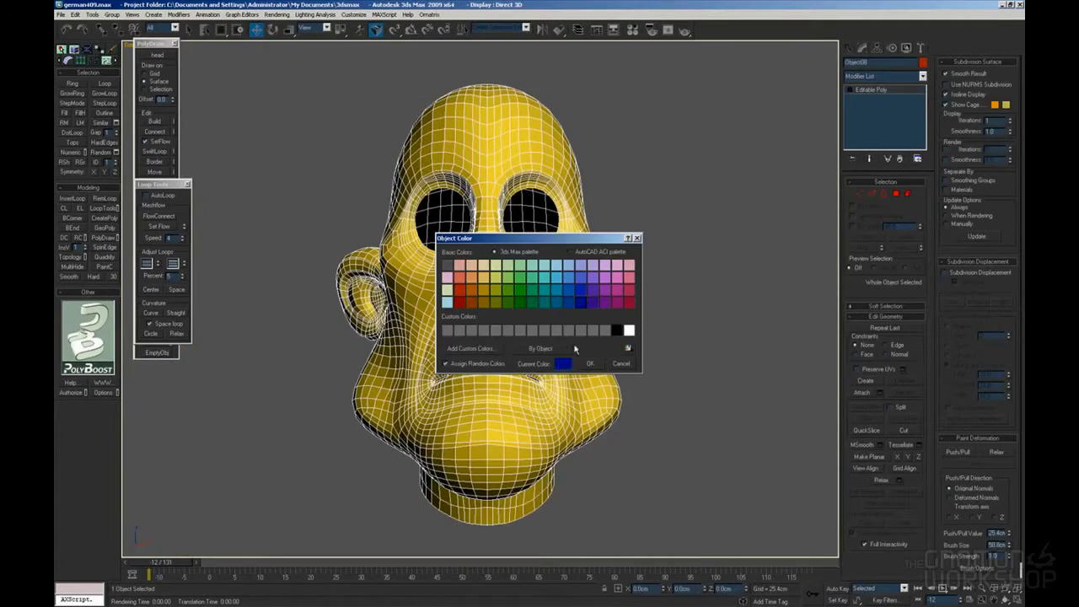
pyautogui.click(590, 363)
pyautogui.click(658, 286)
pyautogui.click(548, 279)
pyautogui.press('m')
pyautogui.click(214, 169)
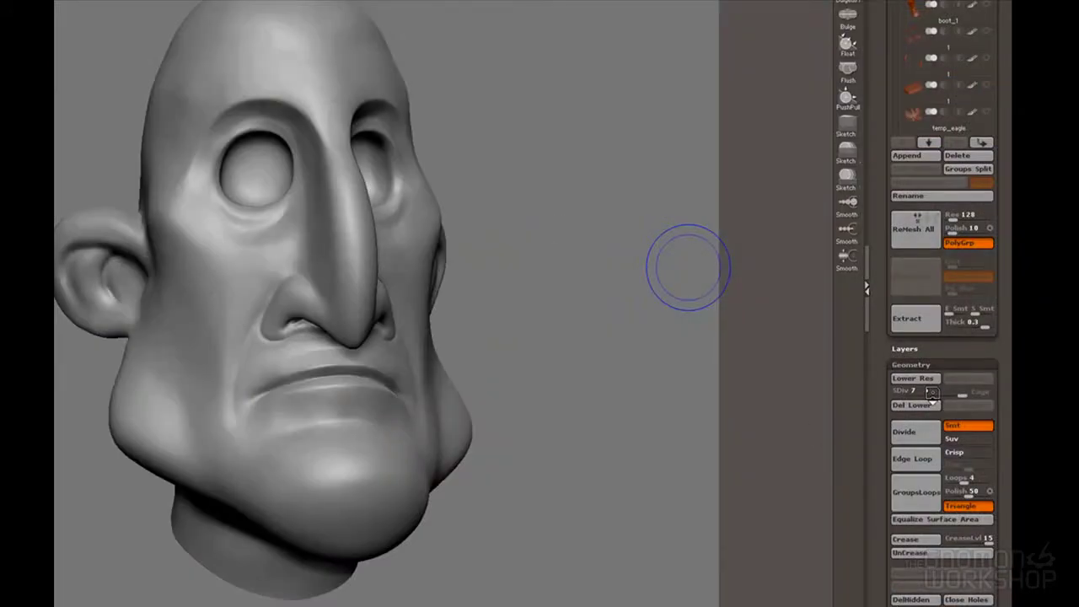
# Step: In ZBrush, set the sculpted head to subdivision level 6 and delete its higher subdivision level
pyautogui.click(933, 393)
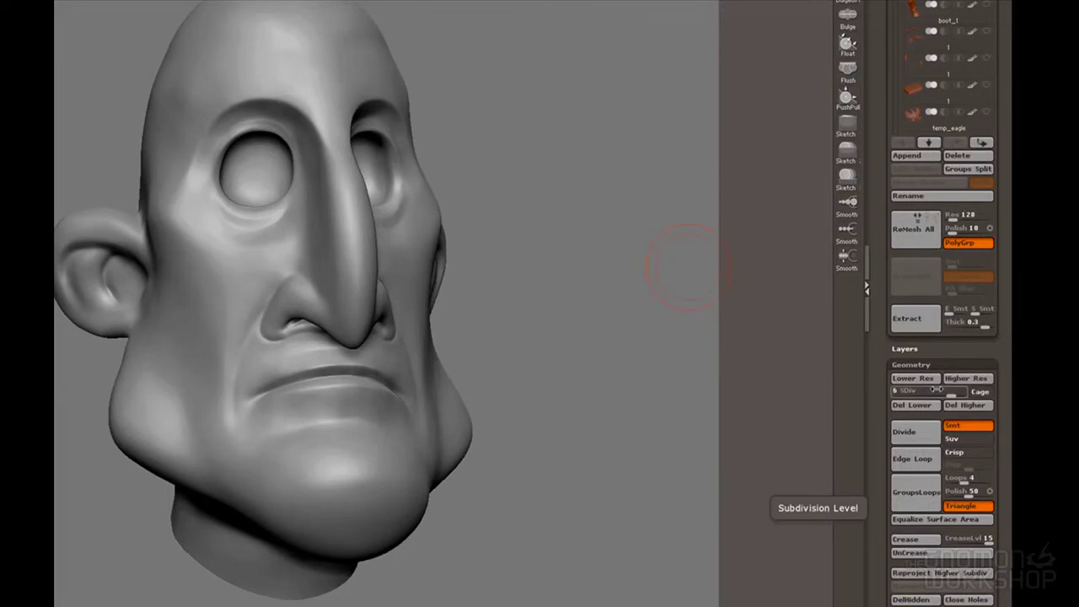
pyautogui.click(967, 404)
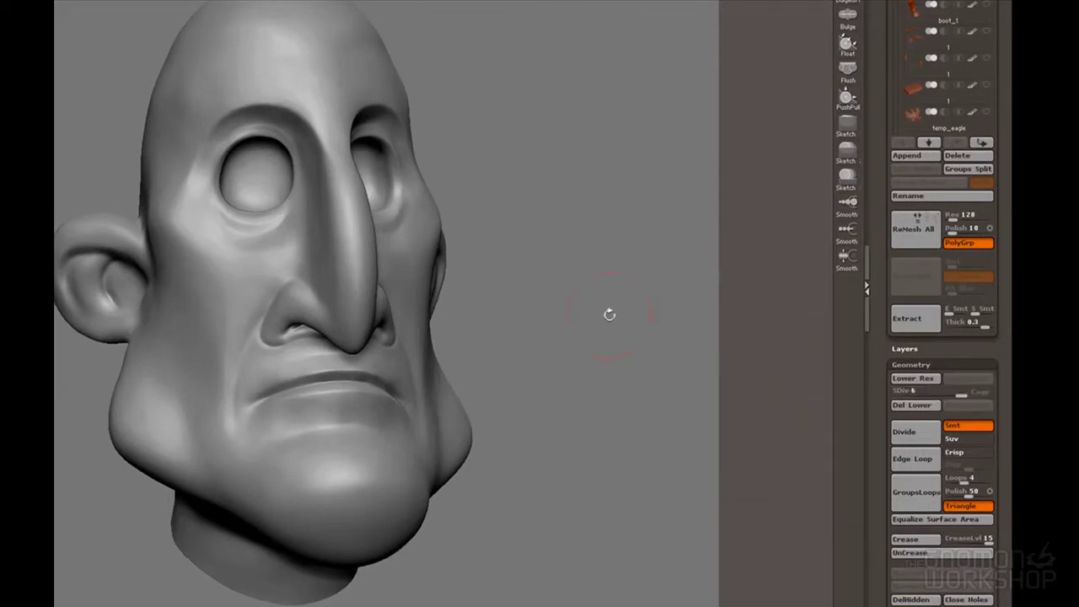
pyautogui.moveTo(609, 315); pyautogui.dragTo(619, 306)
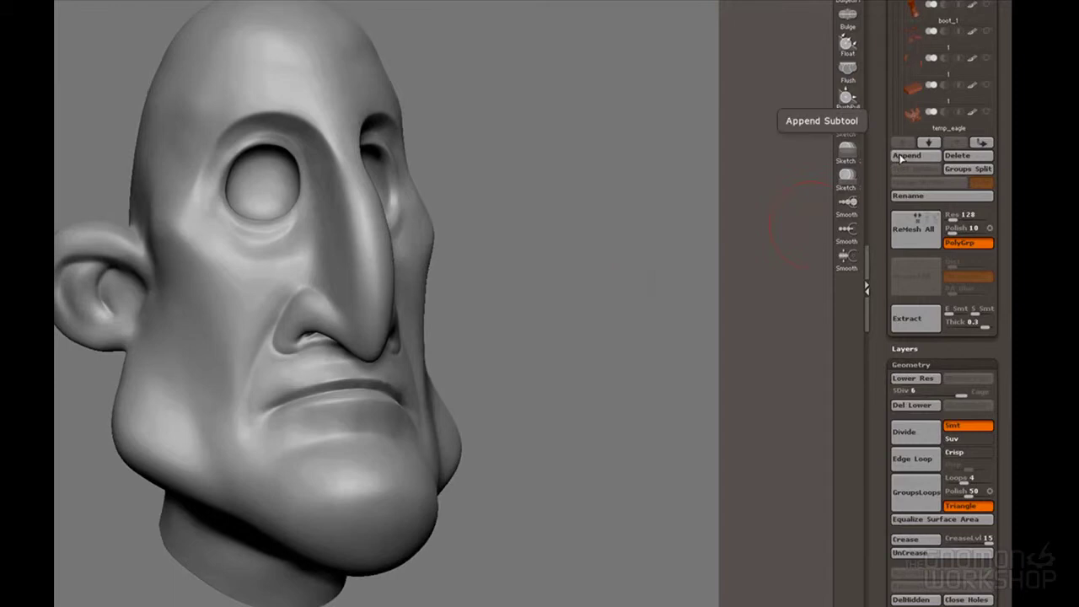
# Step: Append the head_retopology mesh as a subtool and make it the active subtool
pyautogui.click(900, 158)
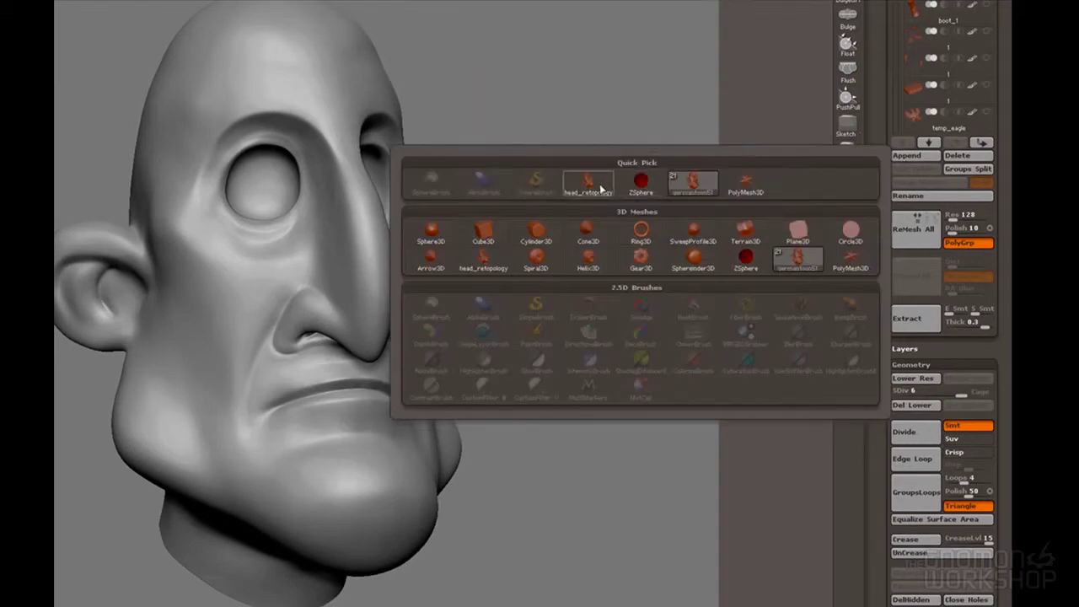
pyautogui.click(601, 189)
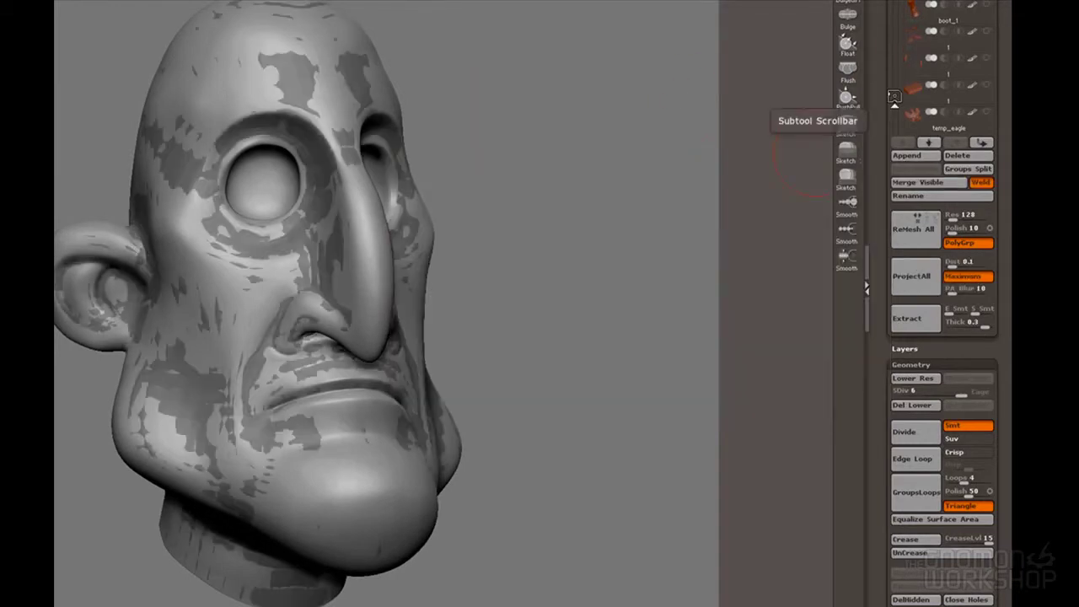
pyautogui.moveTo(894, 97); pyautogui.dragTo(895, 106)
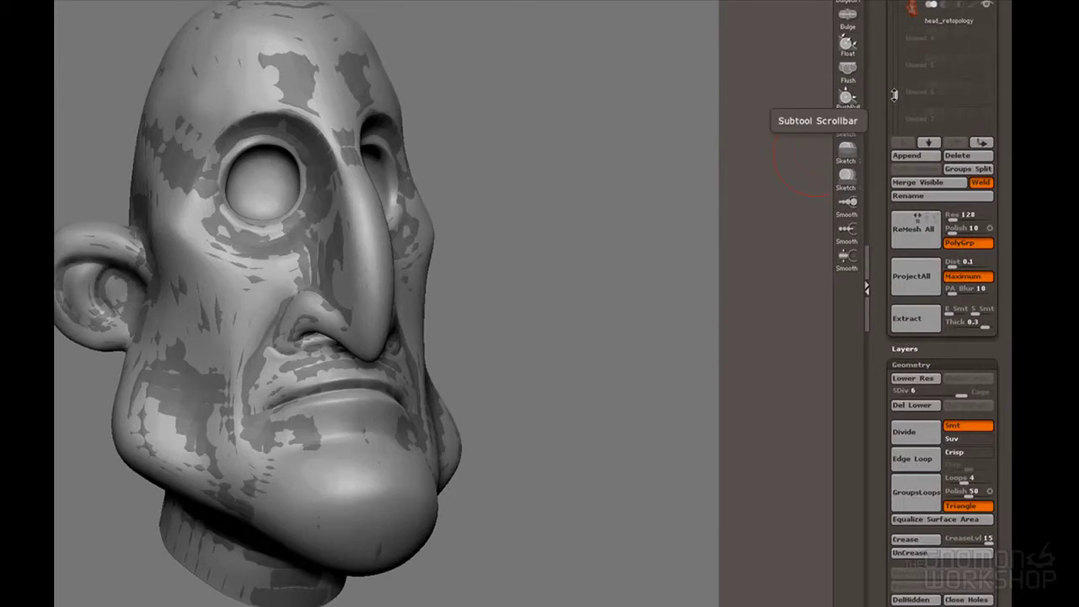
pyautogui.click(915, 10)
# Step: Move the head_retopology subtool up to the first place in the subtool order, above the original sculpt
pyautogui.click(955, 144)
pyautogui.click(955, 143)
pyautogui.click(955, 143)
pyautogui.click(955, 143)
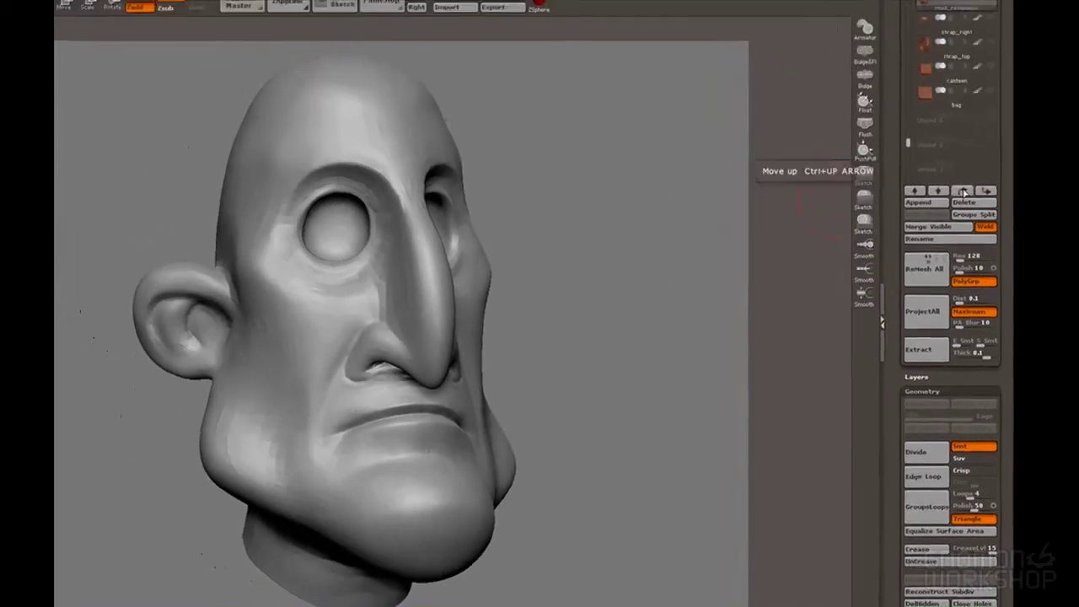
pyautogui.click(955, 144)
pyautogui.click(955, 144)
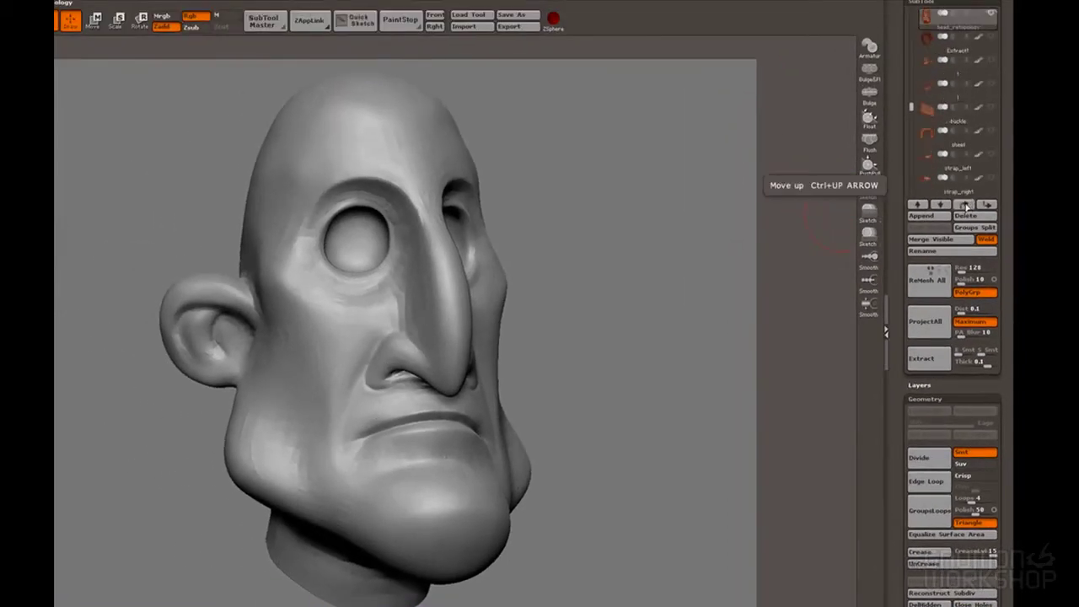
pyautogui.click(965, 206)
pyautogui.click(966, 207)
pyautogui.click(966, 208)
pyautogui.click(966, 208)
pyautogui.click(967, 208)
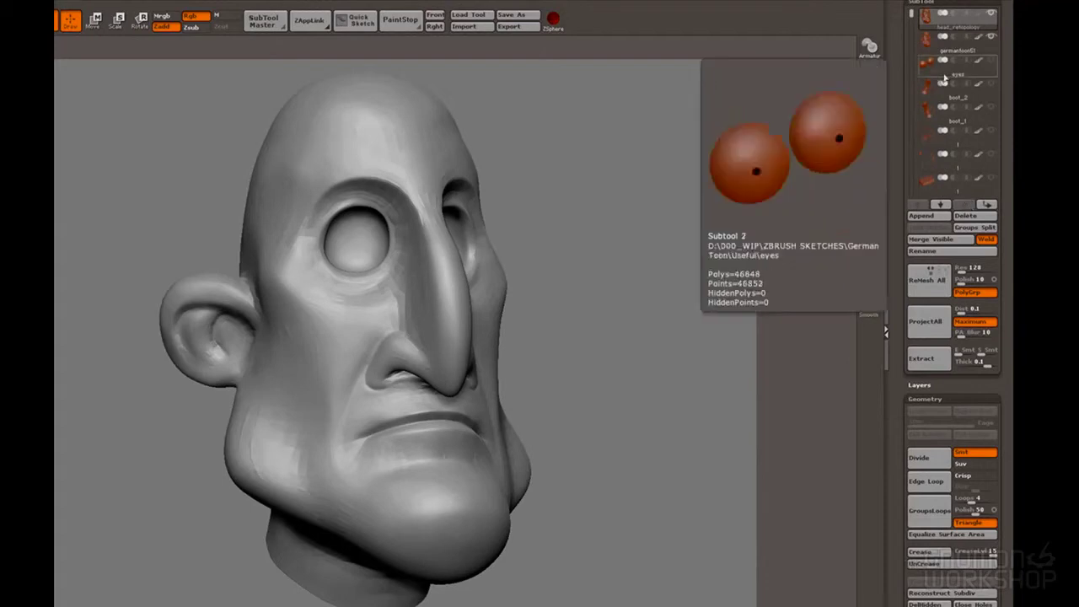
# Step: Divide the head_retopology subtool repeatedly up to subdivision level 6
pyautogui.moveTo(687, 187); pyautogui.dragTo(628, 188)
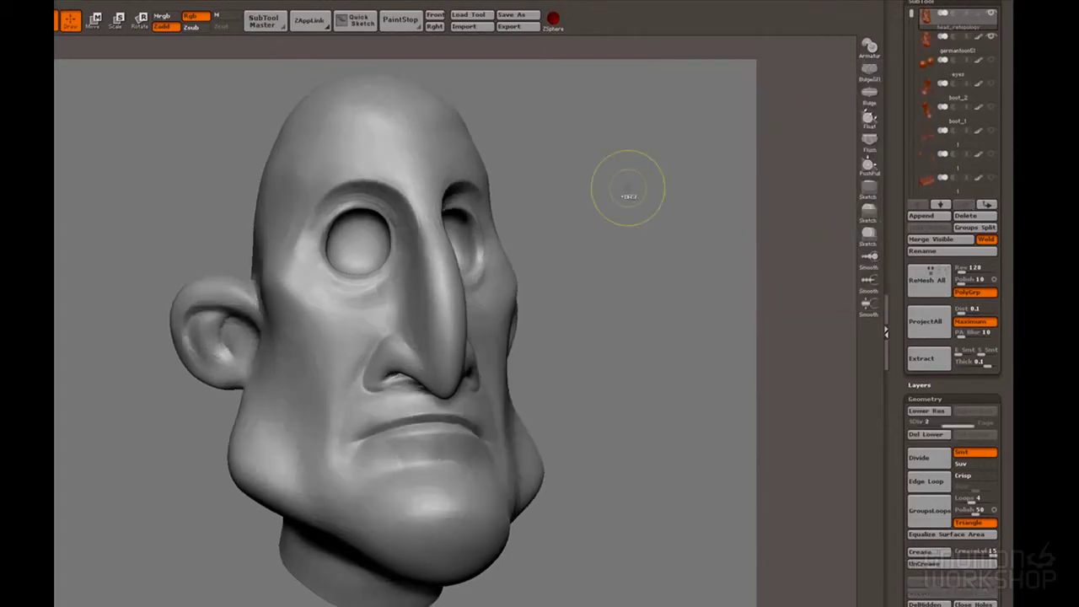
pyautogui.moveTo(937, 23)
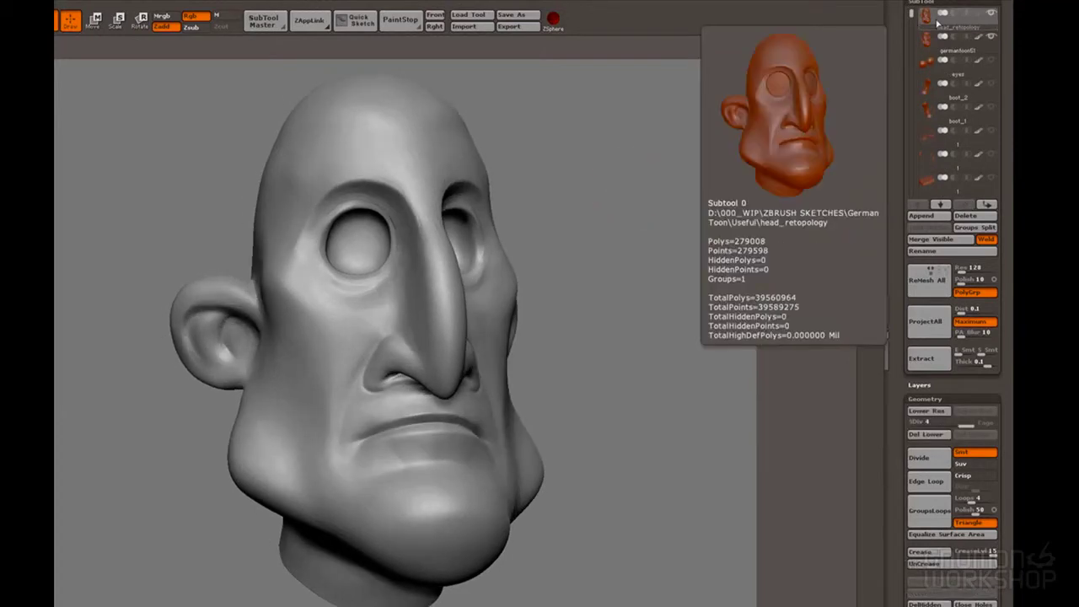
pyautogui.press('d')
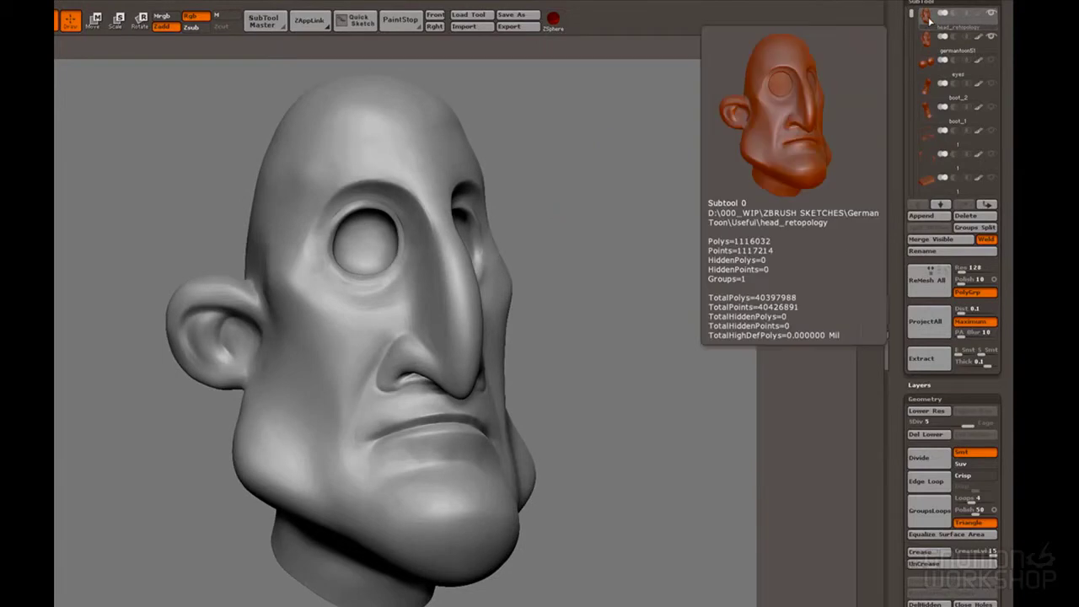
pyautogui.moveTo(687, 209); pyautogui.dragTo(671, 213)
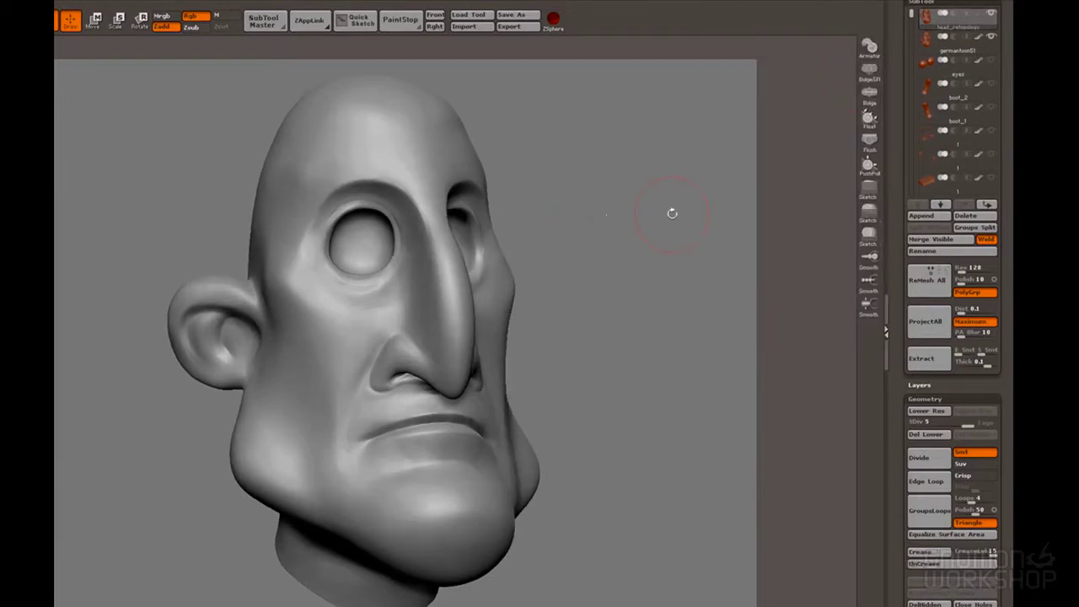
pyautogui.moveTo(926, 26)
pyautogui.moveTo(927, 127)
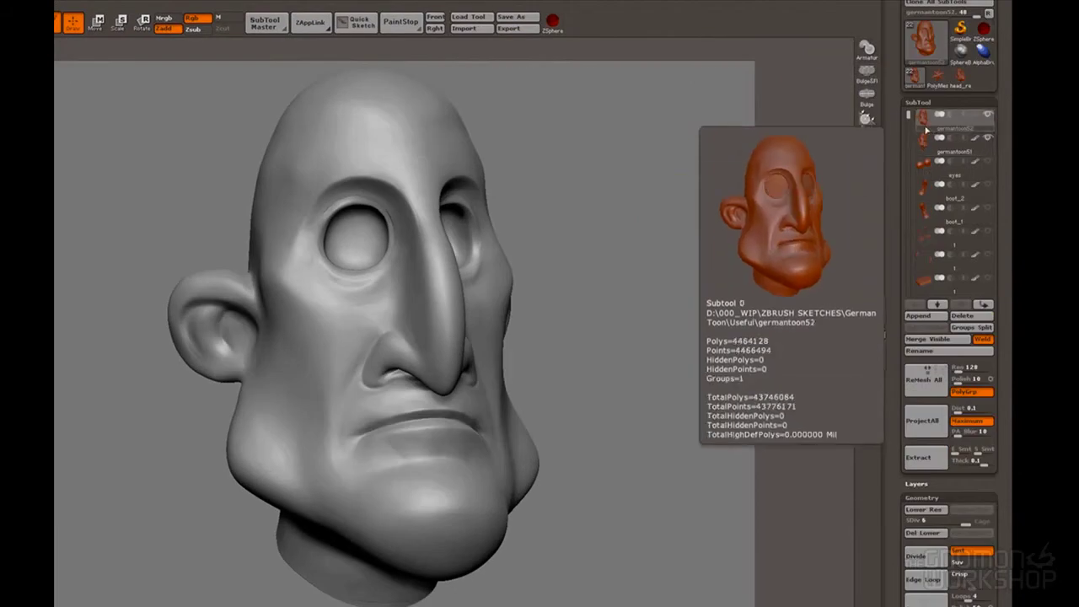
# Step: Project the original sculpt's detail and PolyPaint onto the subdivided retopology head, and hide the original sculpt to inspect the result
pyautogui.click(921, 426)
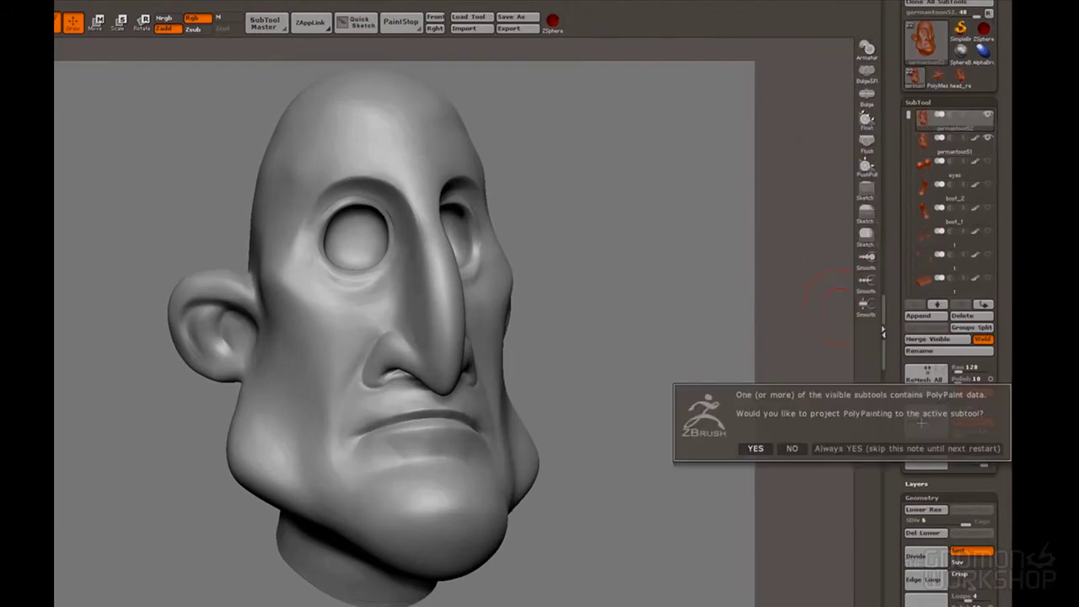
pyautogui.click(754, 449)
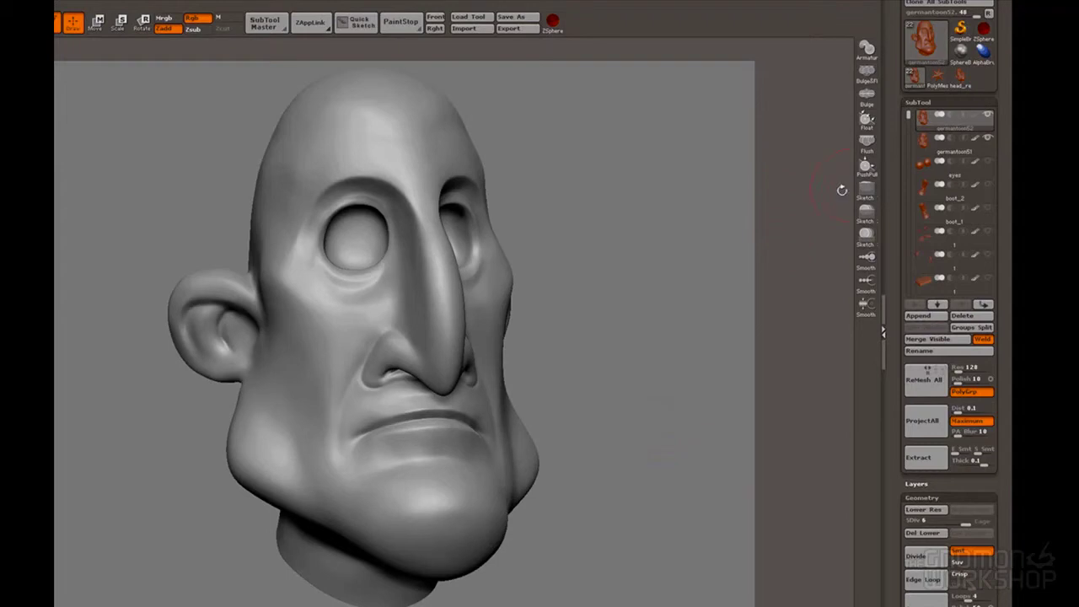
pyautogui.click(988, 138)
pyautogui.moveTo(599, 210); pyautogui.dragTo(717, 207)
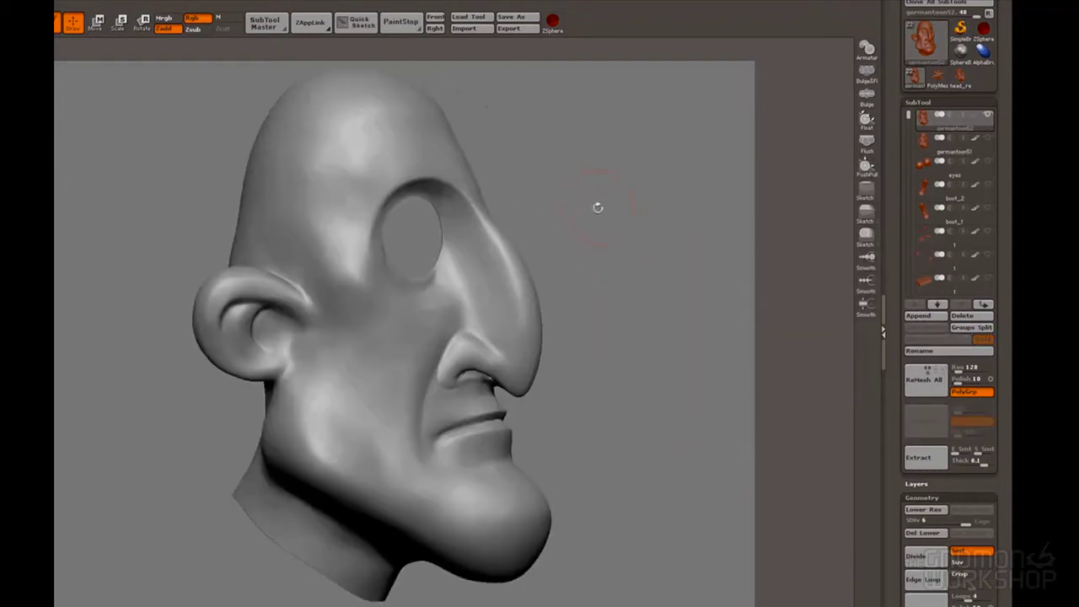
# Step: Lower the retopology head to subdivision level 1 and check its base mesh around the nose and mouth
pyautogui.moveTo(598, 207); pyautogui.dragTo(632, 212)
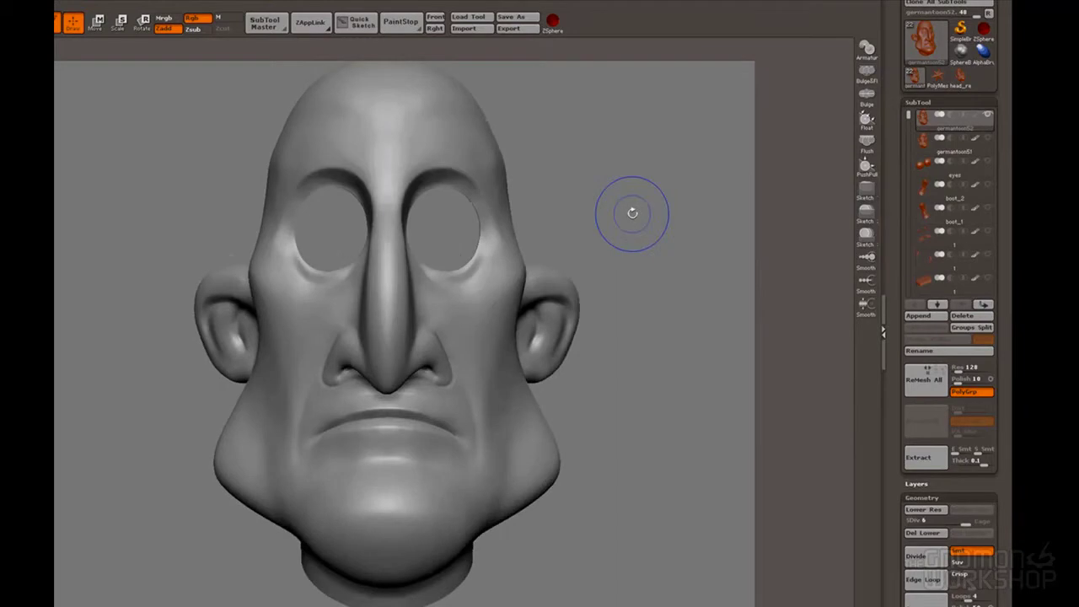
pyautogui.hotkey('shift', 'd')
pyautogui.hotkey('shift', 'd')
pyautogui.hotkey('shift', 'd')
pyautogui.hotkey('shift', 'd')
pyautogui.hotkey('shift', 'd')
pyautogui.moveTo(632, 213); pyautogui.dragTo(668, 319)
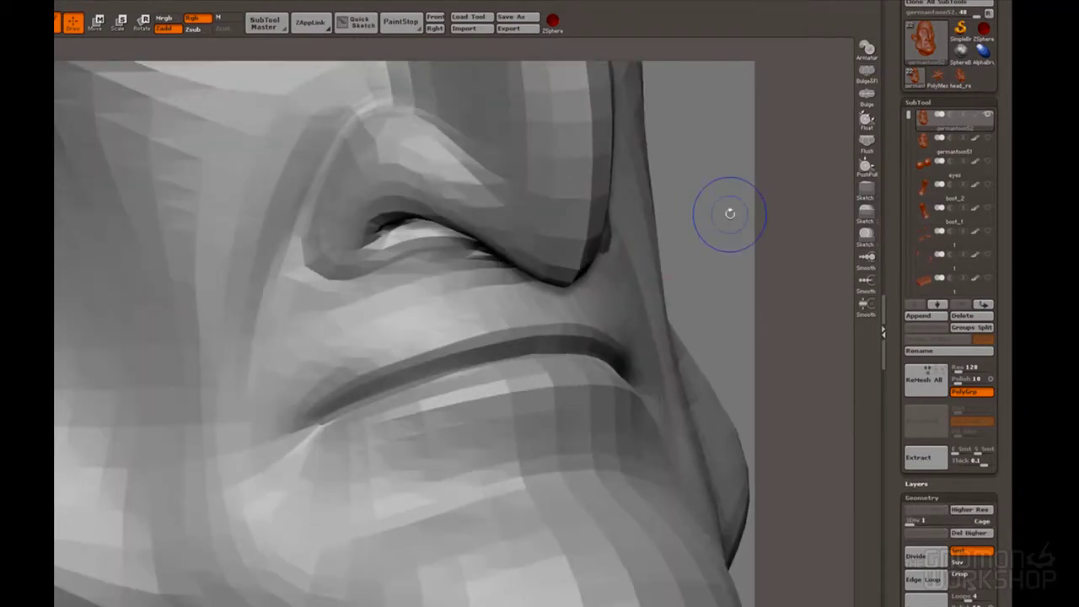
pyautogui.hotkey('shift', 'f')
pyautogui.hotkey('shift', 'f')
pyautogui.moveTo(730, 214); pyautogui.dragTo(714, 160)
pyautogui.moveTo(624, 194); pyautogui.dragTo(695, 261)
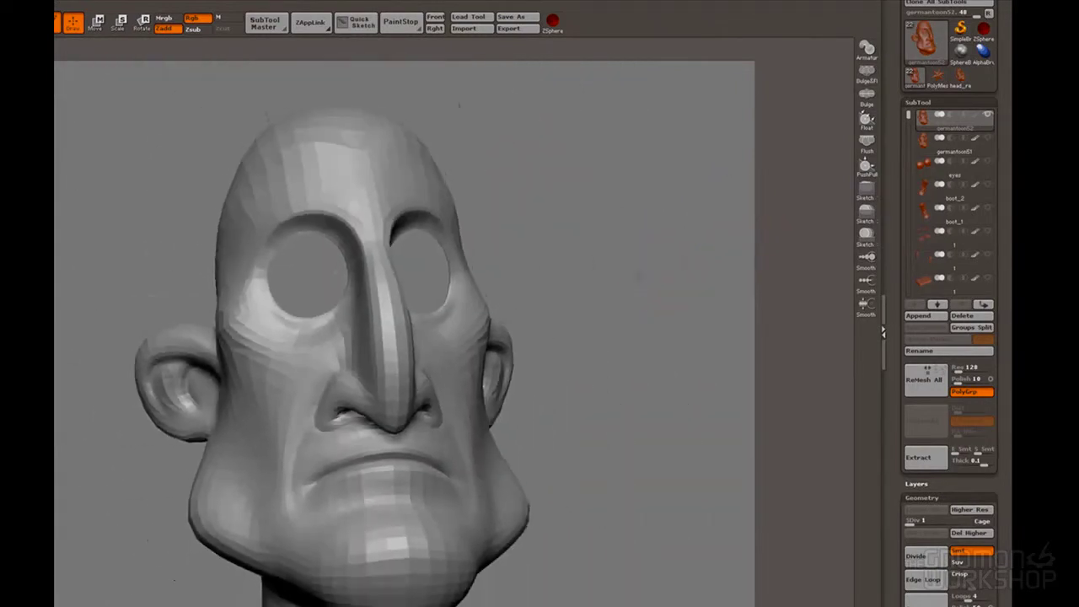
# Step: Switch to the original sculpt subtool and compare its shape with the retopology head from several angles
pyautogui.click(931, 157)
pyautogui.click(936, 118)
pyautogui.click(941, 155)
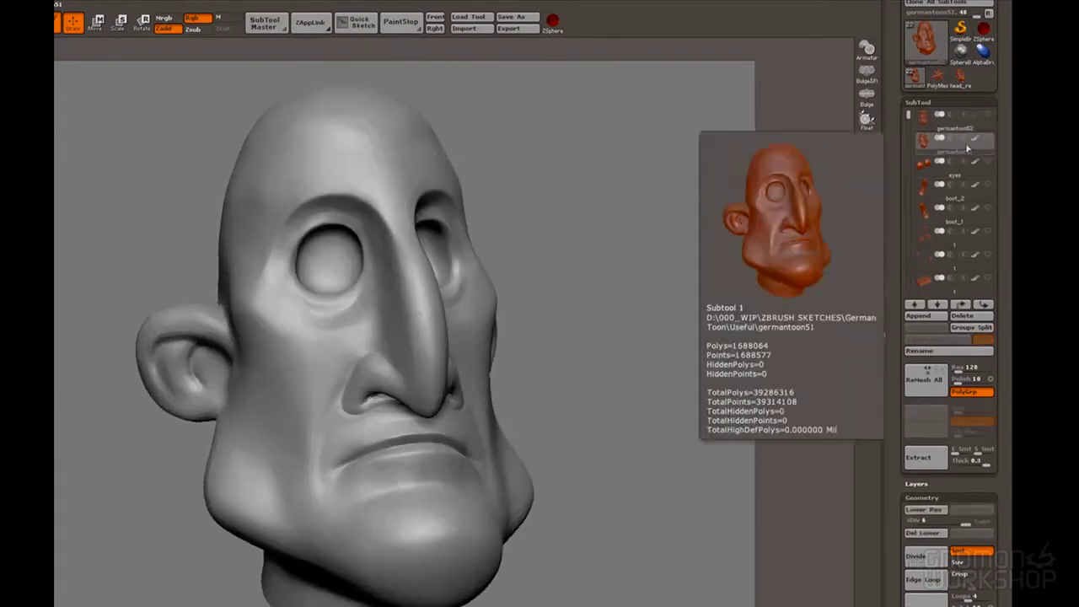
pyautogui.press('p')
pyautogui.moveTo(592, 282)
pyautogui.mouseDown()
pyautogui.moveTo(635, 301)
pyautogui.moveTo(607, 295)
pyautogui.mouseUp()
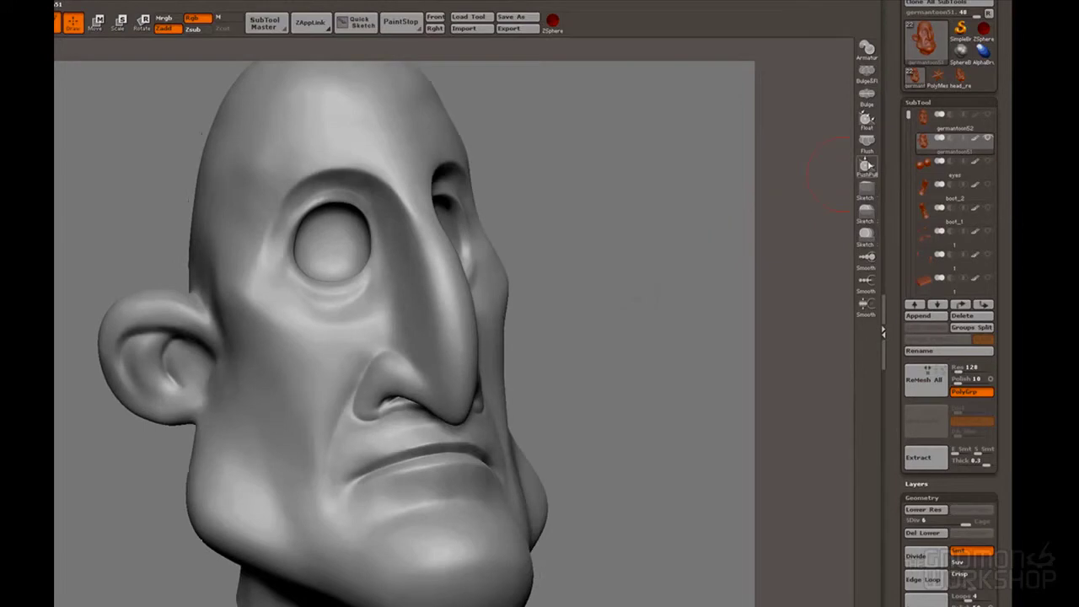
pyautogui.click(988, 125)
pyautogui.moveTo(651, 219); pyautogui.dragTo(626, 211)
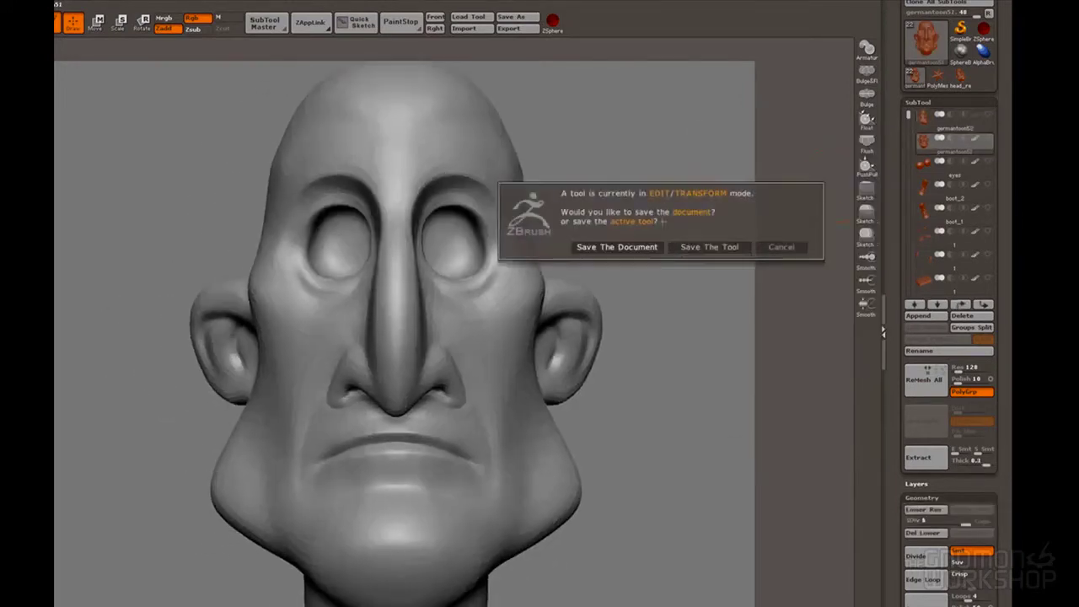
# Step: Save the active tool as a new version of the germantoon ZTL file
pyautogui.click(710, 248)
pyautogui.click(68, 189)
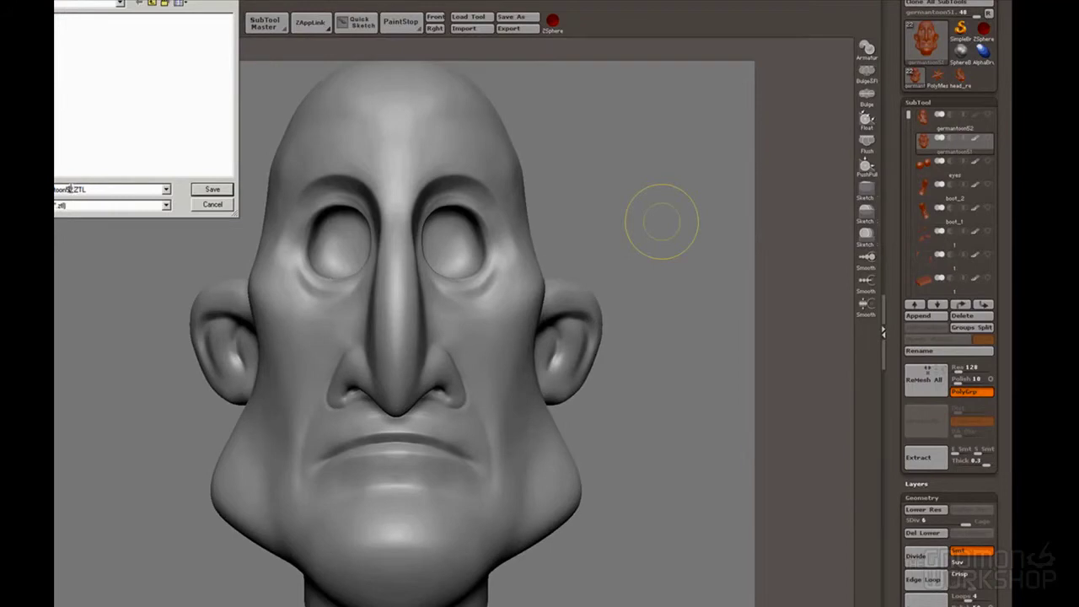
pyautogui.click(212, 189)
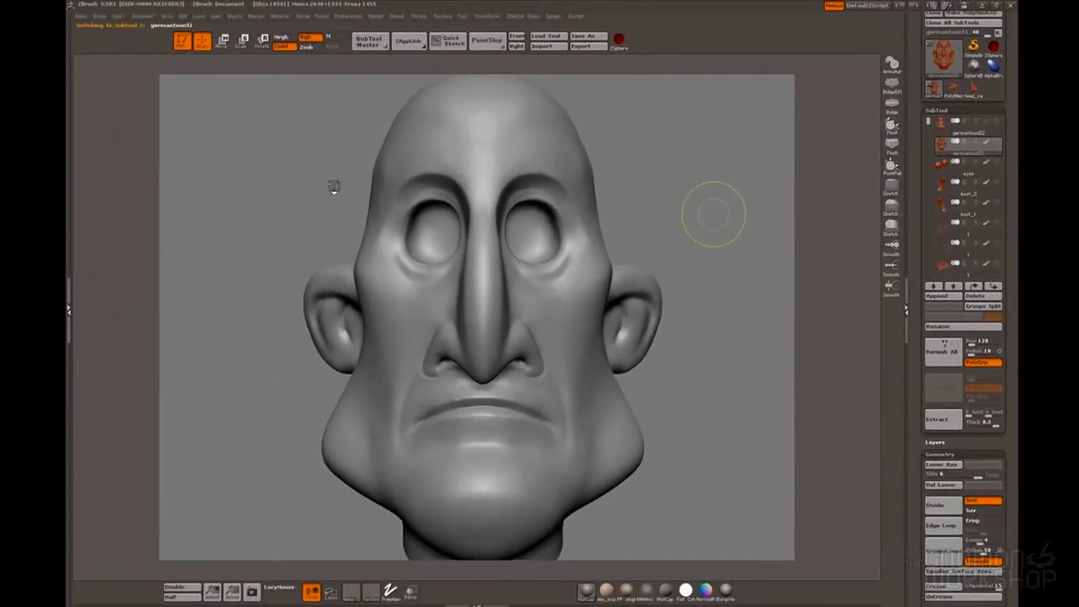
# Step: Select the level 1 retopology head subtool and export it as head_retopology.obj, replacing the existing file
pyautogui.click(960, 127)
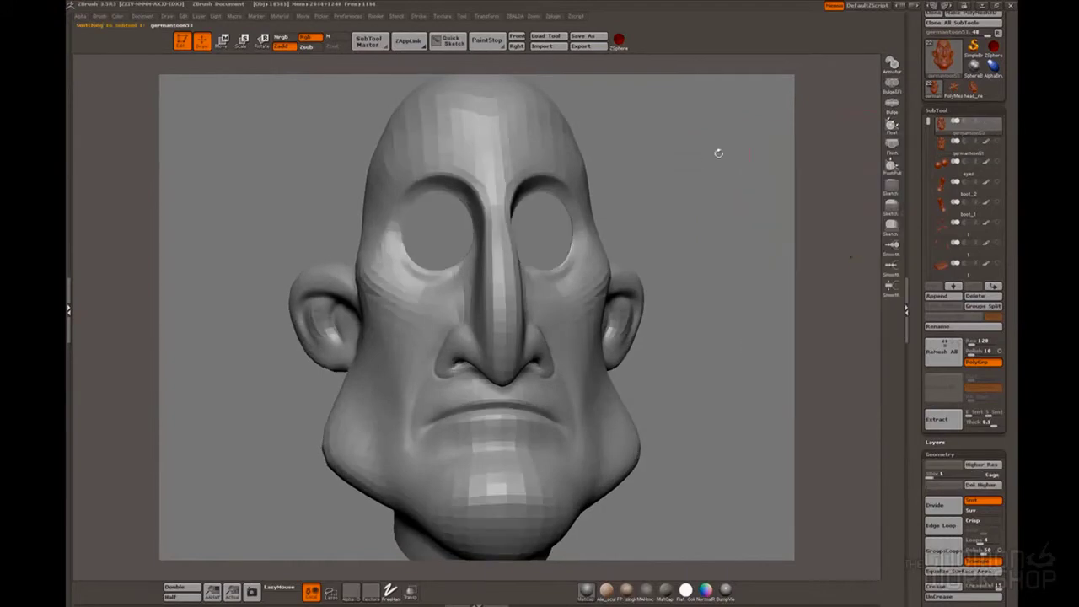
pyautogui.moveTo(701, 166)
pyautogui.mouseDown()
pyautogui.moveTo(665, 174)
pyautogui.moveTo(716, 172)
pyautogui.mouseUp()
pyautogui.moveTo(918, 59); pyautogui.dragTo(918, 101)
pyautogui.click(979, 43)
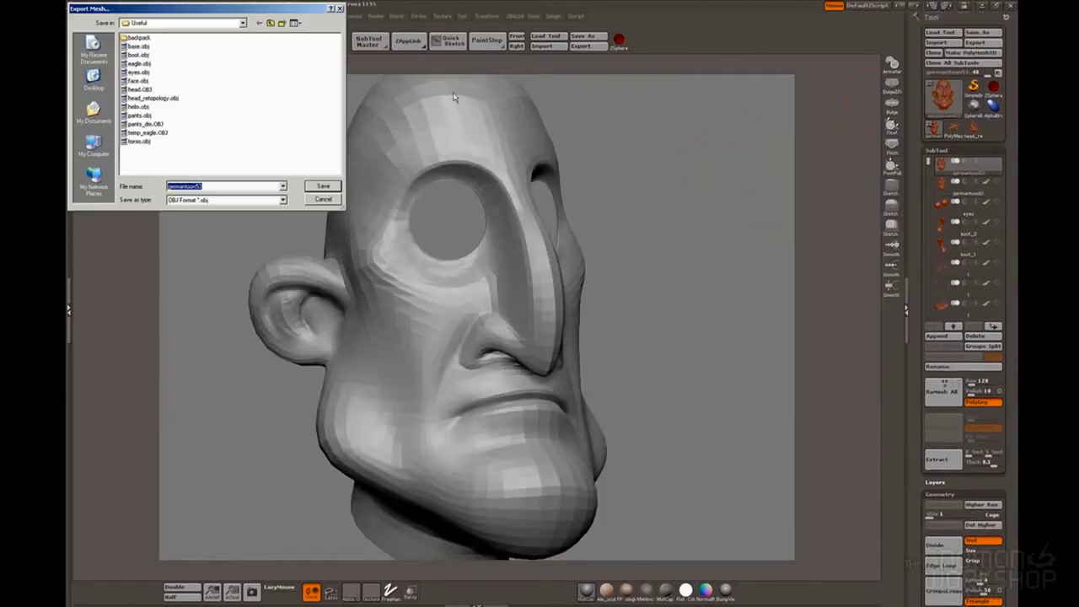
pyautogui.click(160, 99)
pyautogui.click(321, 186)
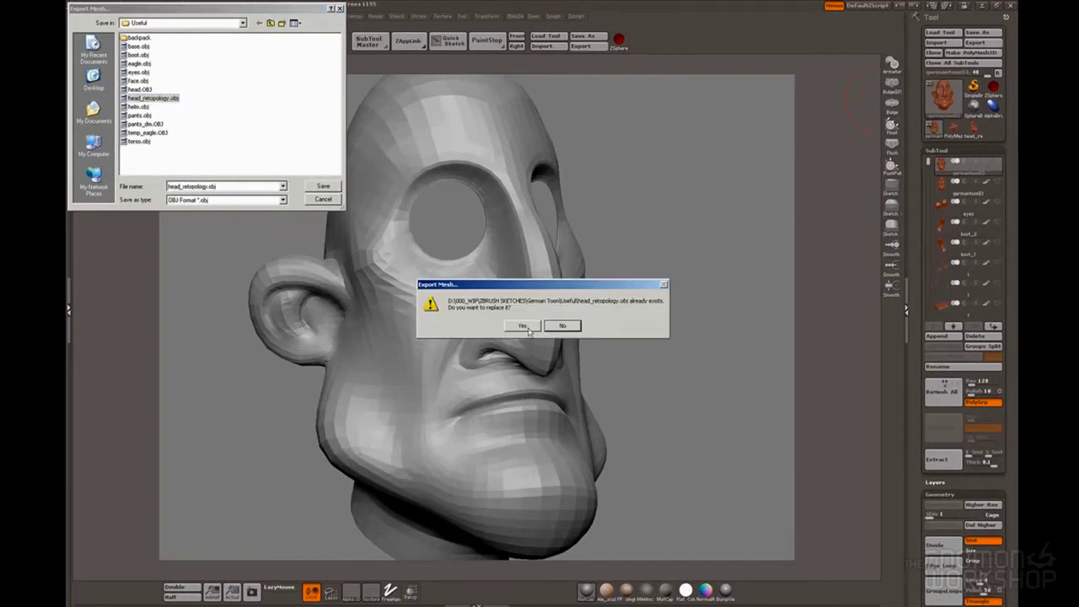
pyautogui.click(528, 329)
# Step: Step the retopology head back up through its higher subdivision levels to examine the detail on the nose and mouth
pyautogui.moveTo(672, 284); pyautogui.dragTo(681, 245)
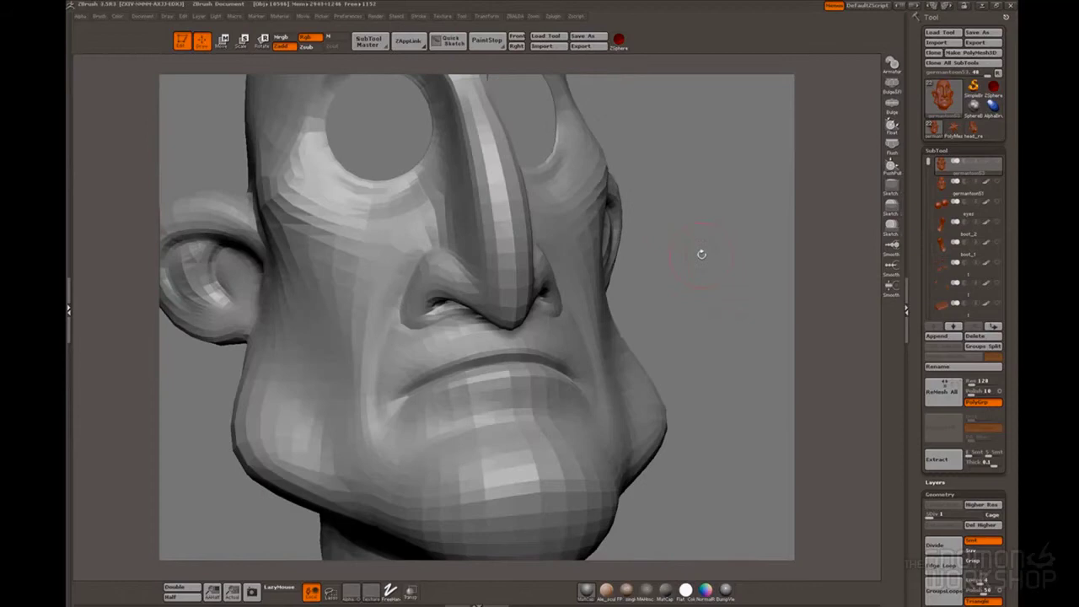
pyautogui.press('d')
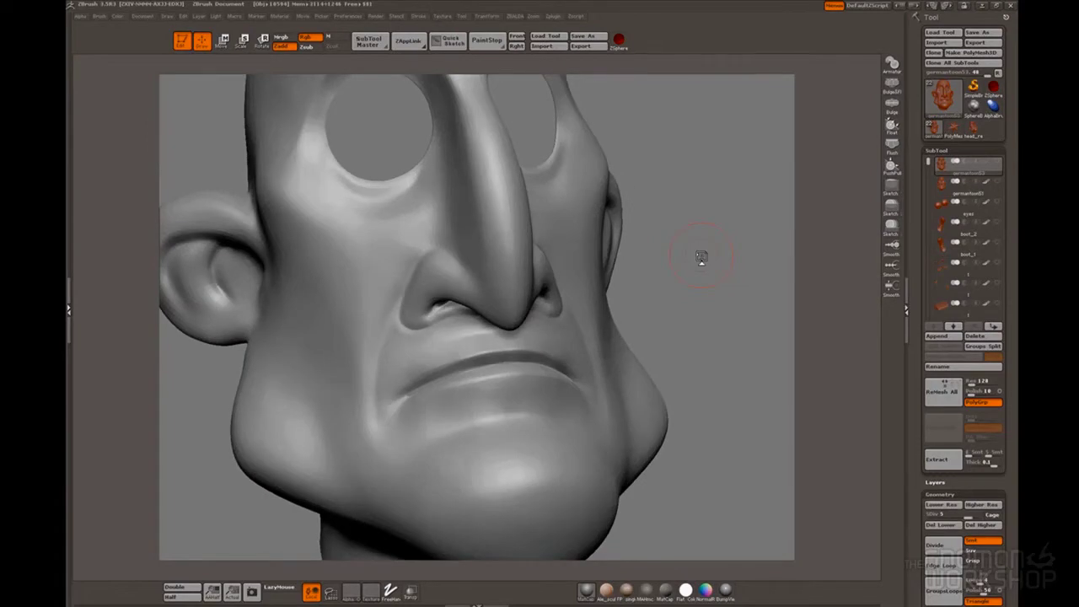
pyautogui.press('d')
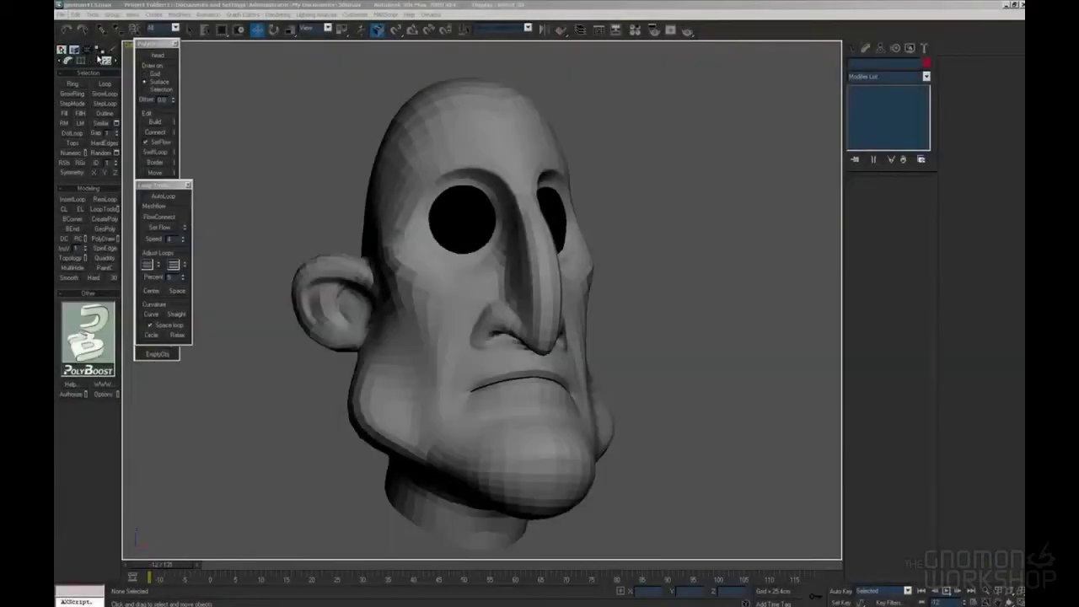
# Step: Switch to 3ds Max and import head_retopology.obj from the Useful folder
pyautogui.click(61, 15)
pyautogui.click(80, 209)
pyautogui.click(135, 40)
pyautogui.click(177, 89)
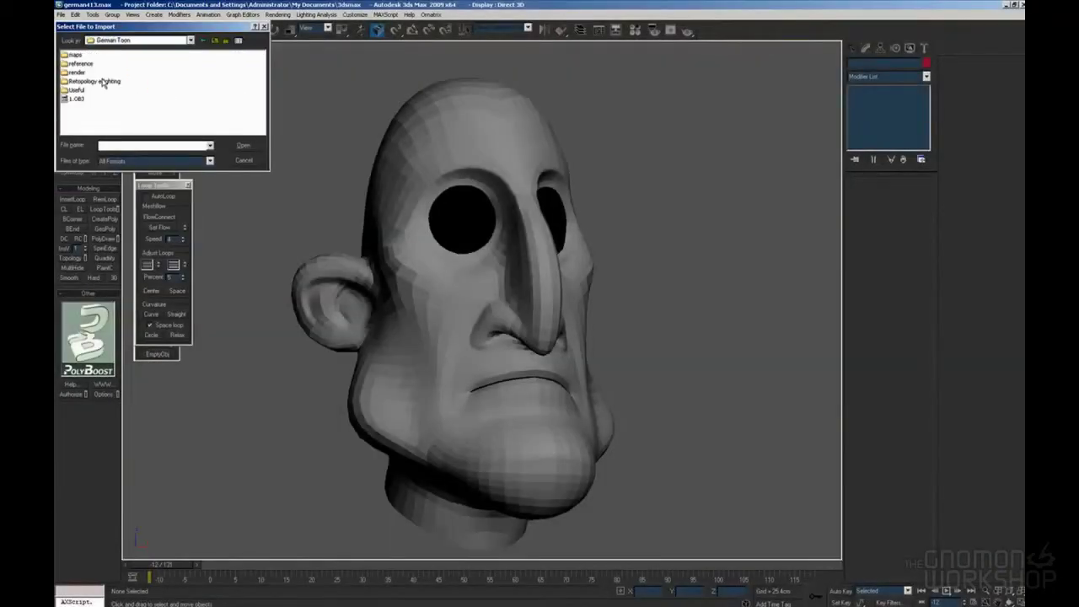
pyautogui.doubleClick(73, 91)
pyautogui.doubleClick(91, 116)
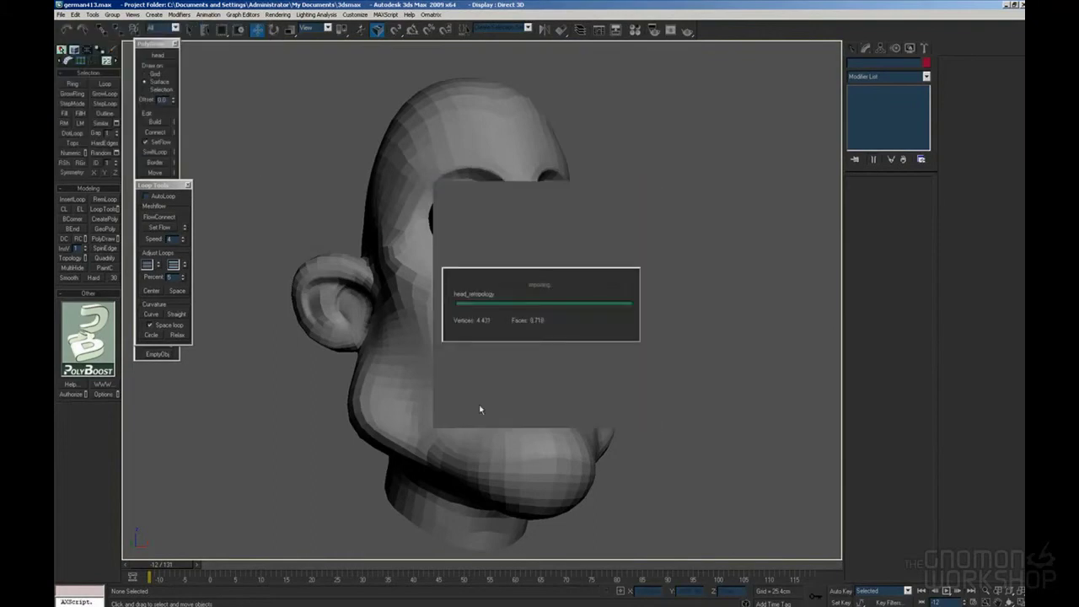
# Step: Give the imported head_retopology mesh a blue object colour and save the scene as german414.max
pyautogui.press('F3')
pyautogui.scroll(4, 481, 410)
pyautogui.scroll(-3, 481, 410)
pyautogui.keyDown('alt'); pyautogui.moveTo(481, 409); pyautogui.dragTo(515, 421, button='middle'); pyautogui.keyUp('alt')
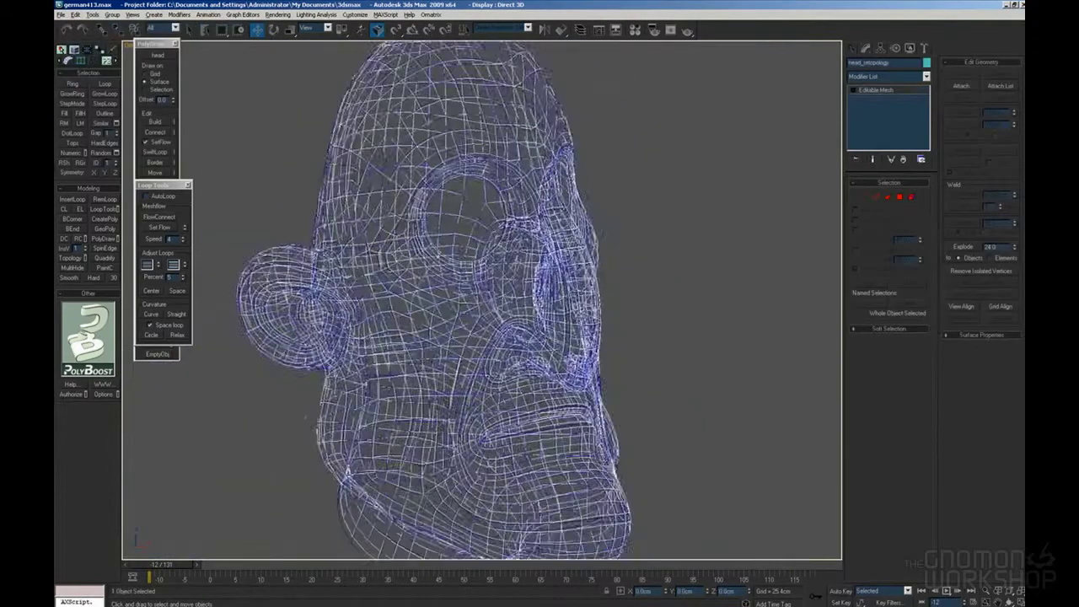
pyautogui.press('F3')
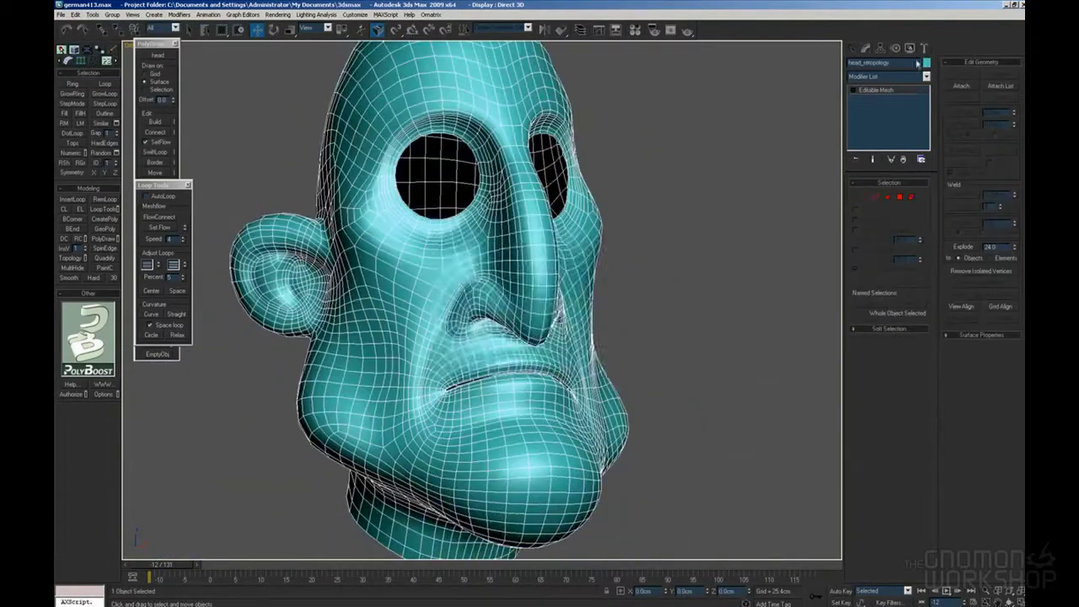
pyautogui.click(595, 364)
pyautogui.keyDown('alt'); pyautogui.moveTo(599, 363); pyautogui.dragTo(605, 312, button='middle'); pyautogui.keyUp('alt')
pyautogui.scroll(-3, 497, 286)
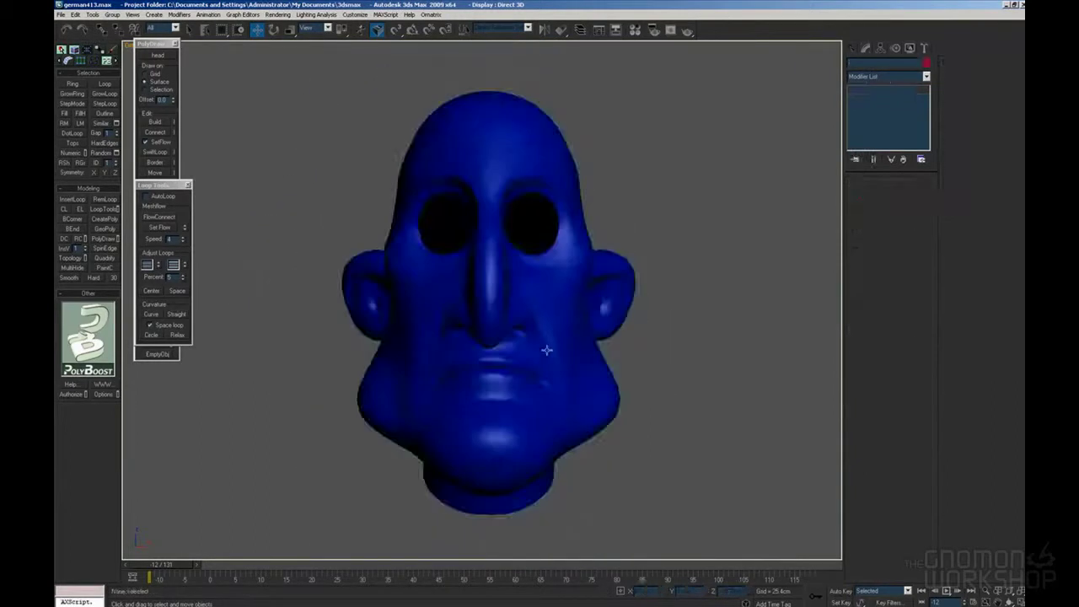
pyautogui.hotkey('ctrl', 's')
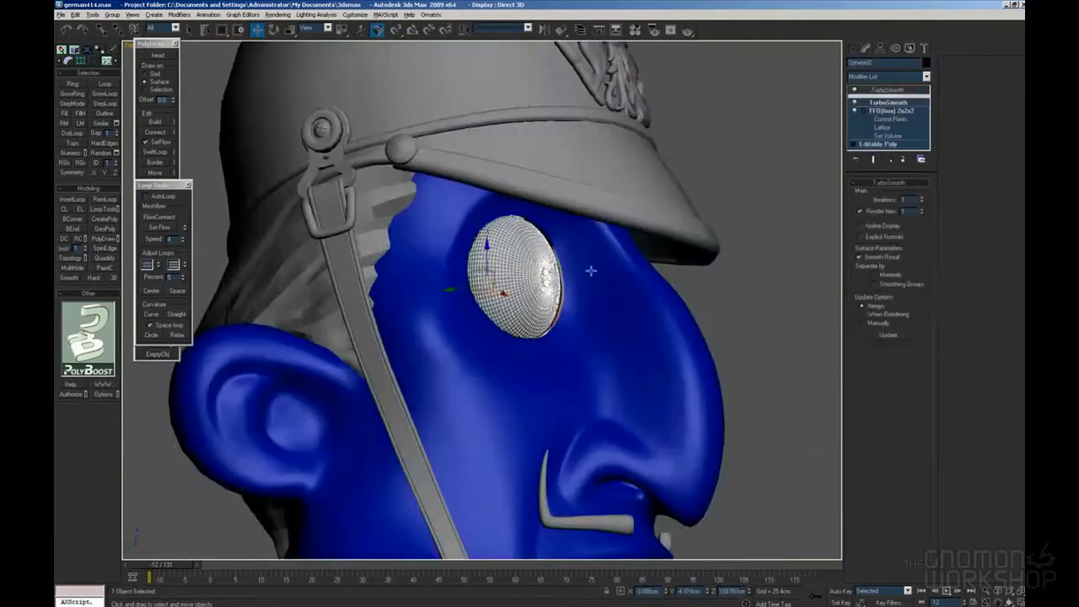
# Step: Show edged faces on the assembled character, select the head_retopology mesh and assign it the grey Standard_16 material
pyautogui.moveTo(591, 271)
pyautogui.keyDown('alt'); pyautogui.mouseDown(button='middle')
pyautogui.moveTo(493, 287)
pyautogui.moveTo(574, 270)
pyautogui.mouseUp(button='middle'); pyautogui.keyUp('alt')
pyautogui.scroll(-3, 637, 301)
pyautogui.click(636, 300)
pyautogui.click(637, 300)
pyautogui.keyDown('alt'); pyautogui.moveTo(636, 300); pyautogui.dragTo(573, 308, button='middle'); pyautogui.keyUp('alt')
pyautogui.press('F4')
pyautogui.scroll(-3, 573, 312)
pyautogui.click(571, 314)
pyautogui.click(574, 315)
pyautogui.scroll(2, 571, 315)
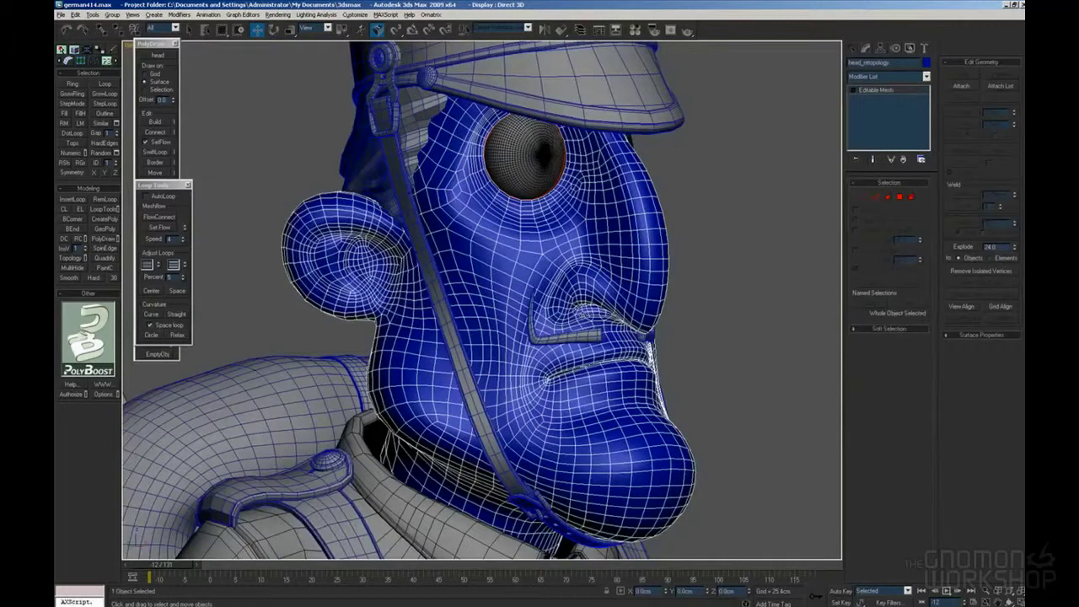
pyautogui.press('m')
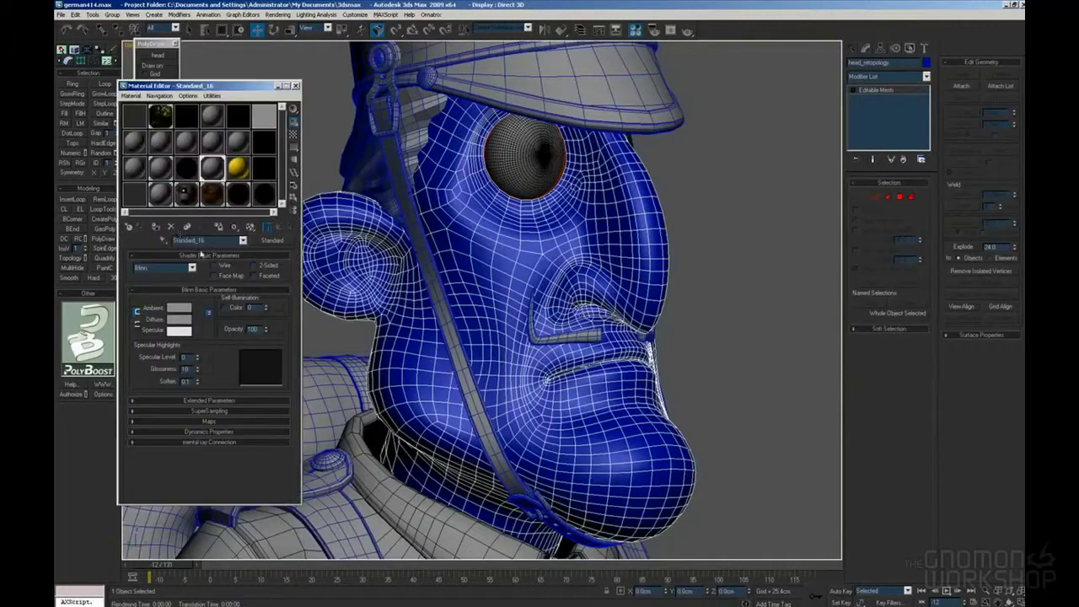
# Step: Convert the head to Editable Poly and delete one half of it along the central edge loop
pyautogui.keyDown('alt'); pyautogui.moveTo(586, 224); pyautogui.dragTo(573, 232, button='middle'); pyautogui.keyUp('alt')
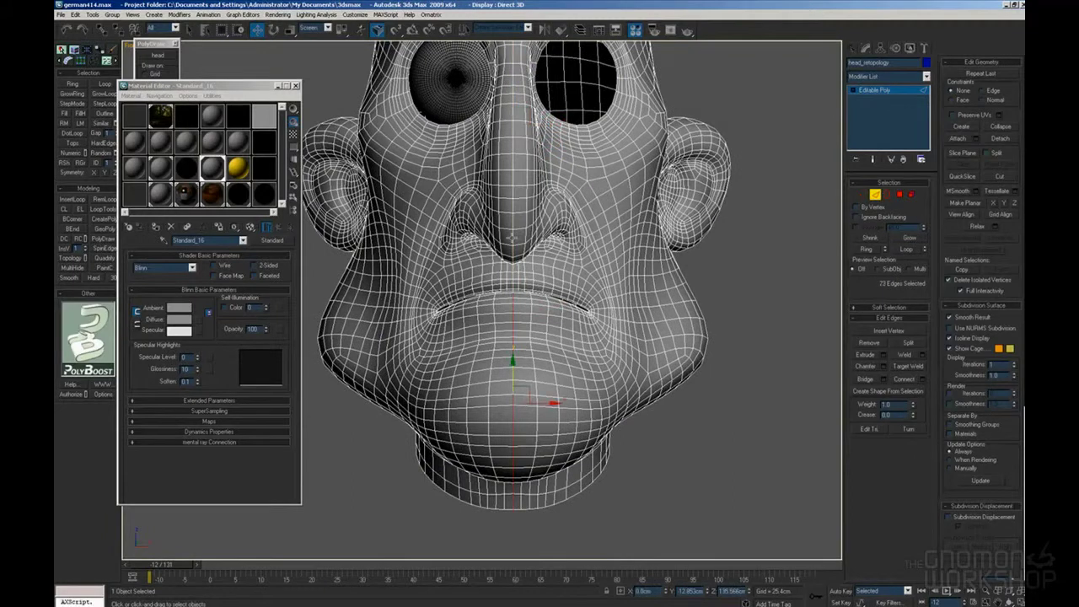
pyautogui.scroll(-5, 590, 295)
pyautogui.keyDown('alt'); pyautogui.moveTo(590, 295); pyautogui.dragTo(607, 300, button='middle'); pyautogui.keyUp('alt')
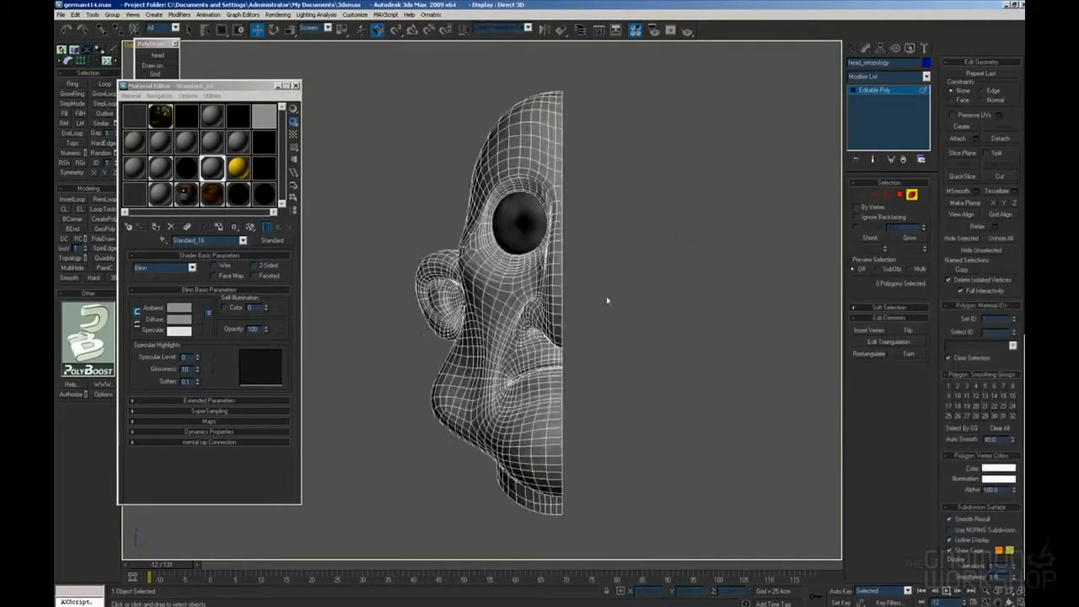
# Step: Select the border edges of the remaining eye opening and scale them to fit around the eyeball
pyautogui.scroll(6, 609, 296)
pyautogui.keyDown('alt'); pyautogui.moveTo(610, 292); pyautogui.dragTo(807, 257, button='middle'); pyautogui.keyUp('alt')
pyautogui.click(887, 194)
pyautogui.keyDown('alt'); pyautogui.moveTo(725, 279); pyautogui.dragTo(716, 316, button='middle'); pyautogui.keyUp('alt')
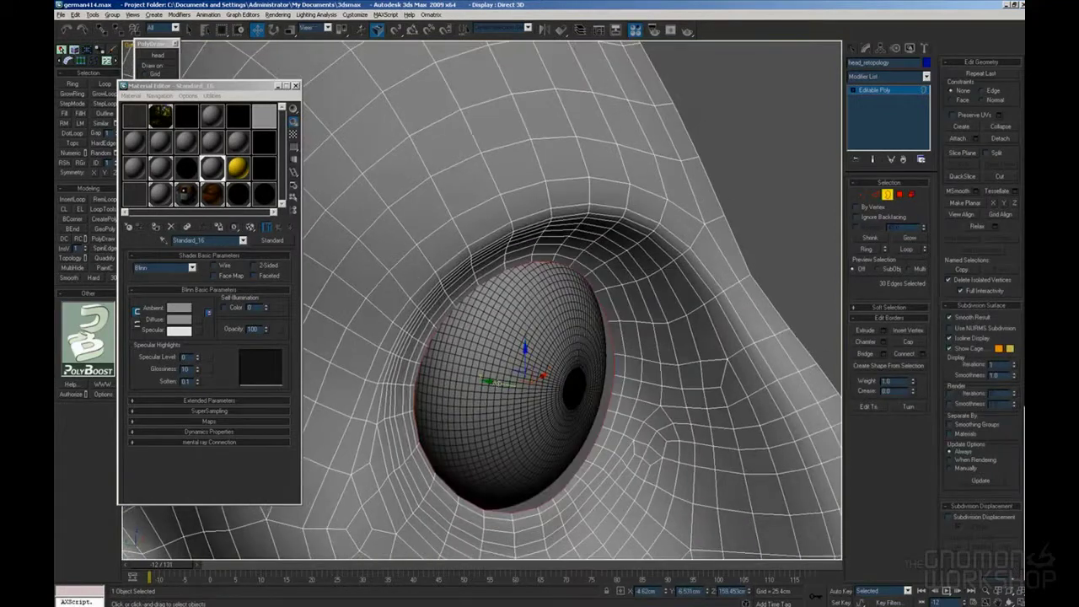
pyautogui.keyDown('alt'); pyautogui.moveTo(758, 260); pyautogui.dragTo(574, 265, button='middle'); pyautogui.keyUp('alt')
pyautogui.press('2')
pyautogui.press('r')
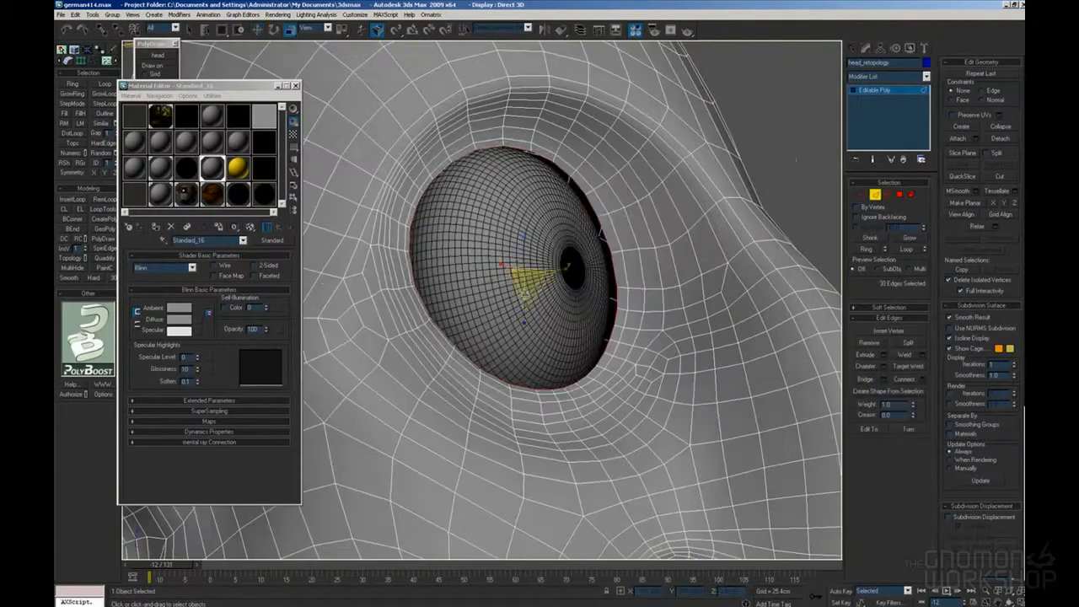
# Step: Adjust the position and rotation of the eye opening's border loop so that it hugs the eyeball
pyautogui.keyDown('alt'); pyautogui.moveTo(464, 331); pyautogui.dragTo(556, 272, button='middle'); pyautogui.keyUp('alt')
pyautogui.press('1')
pyautogui.click(635, 243)
pyautogui.press('w')
pyautogui.keyDown('alt'); pyautogui.moveTo(635, 246); pyautogui.dragTo(583, 292, button='middle'); pyautogui.keyUp('alt')
pyautogui.press('2')
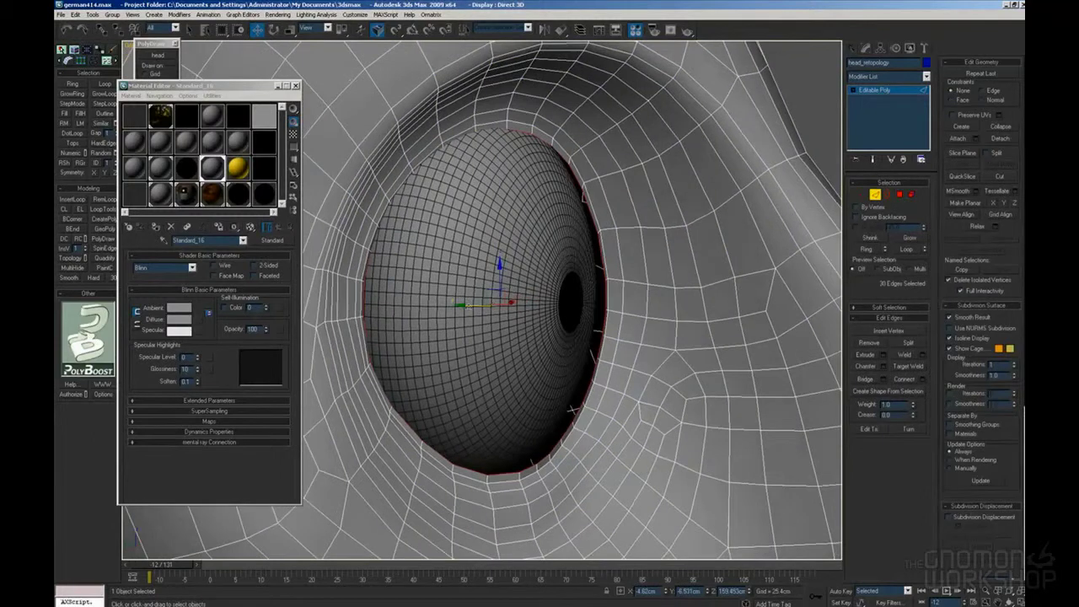
pyautogui.moveTo(513, 301); pyautogui.dragTo(502, 301)
pyautogui.press('e')
pyautogui.keyDown('alt'); pyautogui.moveTo(544, 297); pyautogui.dragTo(549, 245, button='middle'); pyautogui.keyUp('alt')
pyautogui.press('2')
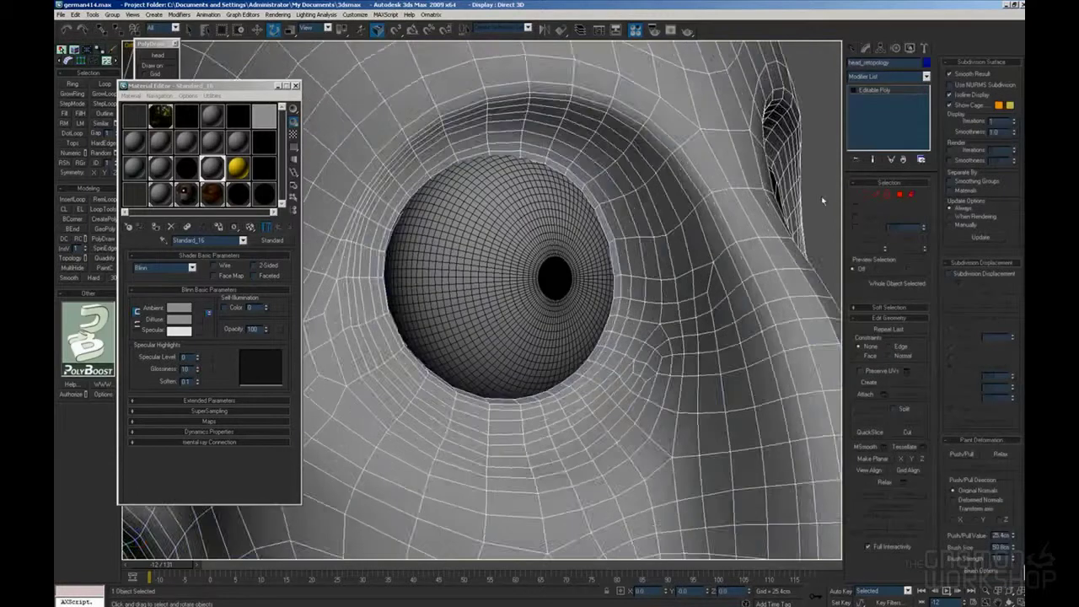
# Step: Select the Box05 tube-shaped mesh behind the eye and isolate it
pyautogui.scroll(-3, 506, 278)
pyautogui.click(469, 289)
pyautogui.click(511, 280)
pyautogui.keyDown('alt'); pyautogui.moveTo(469, 289); pyautogui.dragTo(499, 243, button='middle'); pyautogui.keyUp('alt')
pyautogui.press('F3')
pyautogui.keyDown('ctrl'); pyautogui.click(444, 252); pyautogui.keyUp('ctrl')
pyautogui.keyDown('ctrl'); pyautogui.click(438, 246); pyautogui.keyUp('ctrl')
pyautogui.hotkey('alt', 'q')
pyautogui.click(450, 241)
# Step: Select the ring of polygons at one end of the isolated Box05 tube
pyautogui.click(899, 195)
pyautogui.moveTo(694, 127); pyautogui.dragTo(346, 429)
pyautogui.scroll(3, 557, 291)
pyautogui.keyDown('alt'); pyautogui.moveTo(556, 291); pyautogui.dragTo(590, 294, button='middle'); pyautogui.keyUp('alt')
pyautogui.keyDown('alt'); pyautogui.moveTo(523, 287); pyautogui.dragTo(626, 287, button='middle'); pyautogui.keyUp('alt')
pyautogui.hotkey('alt', 'q')
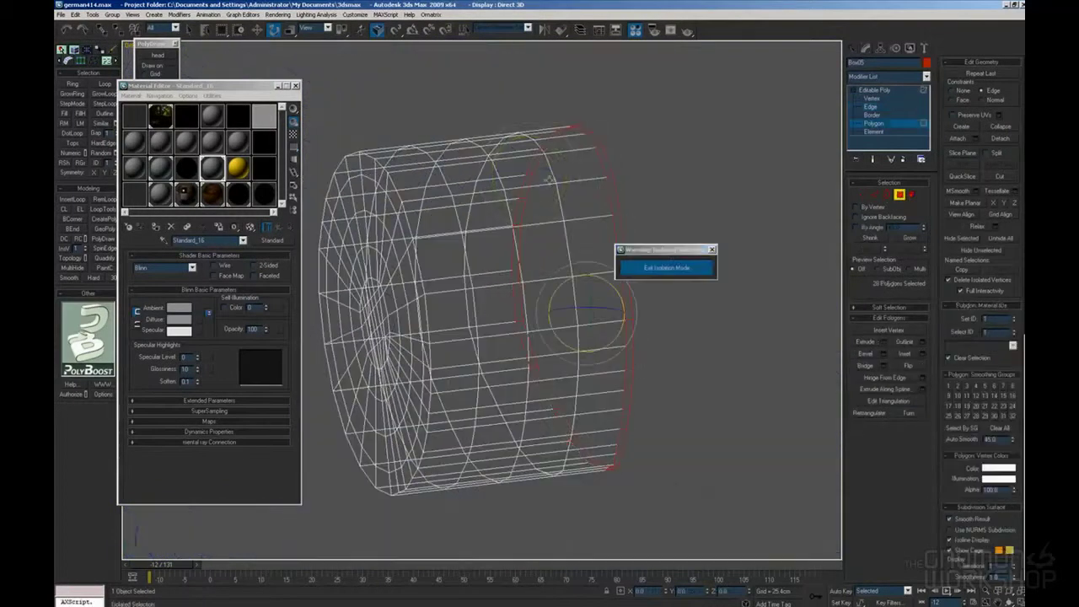
# Step: Invert the polygon selection on the Box05 tube, check its faces shaded and leave isolation mode
pyautogui.click(74, 14)
pyautogui.click(91, 150)
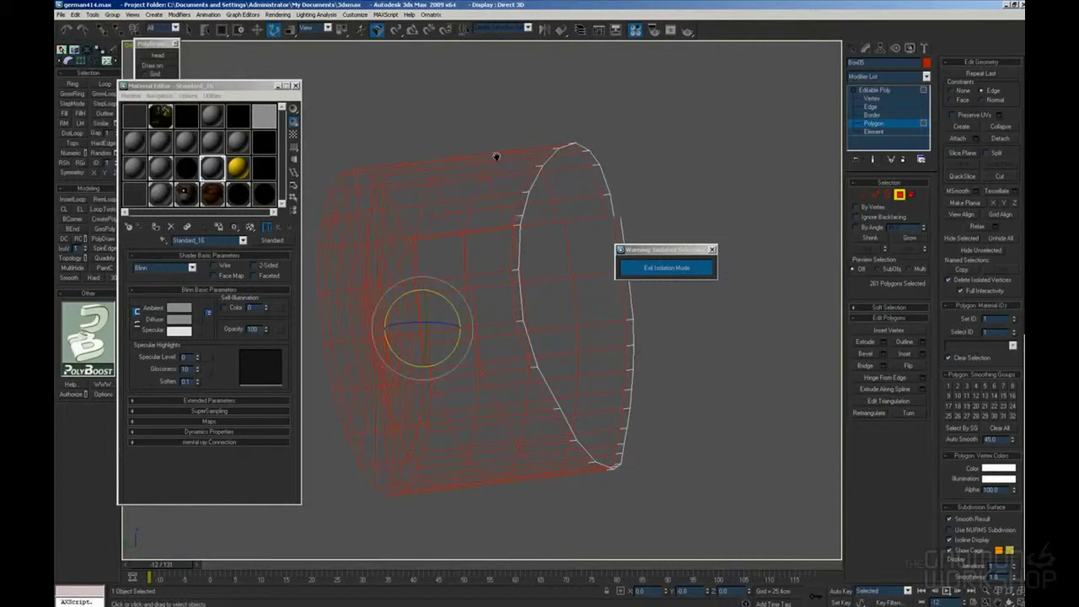
pyautogui.keyDown('alt'); pyautogui.moveTo(496, 156); pyautogui.dragTo(497, 155, button='middle'); pyautogui.keyUp('alt')
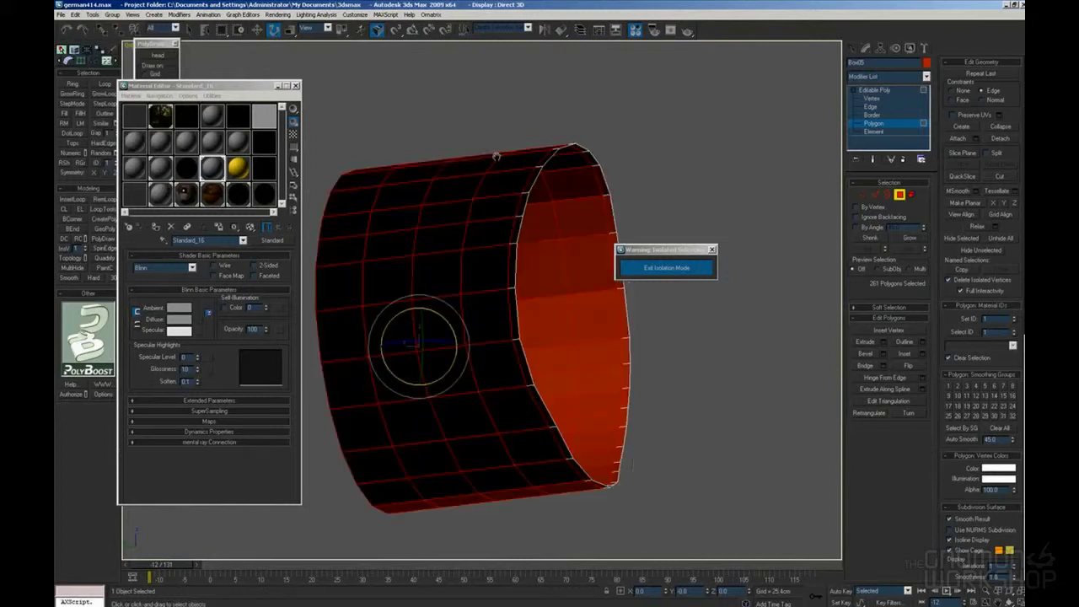
pyautogui.click(674, 268)
pyautogui.click(696, 251)
# Step: Attach the Box05 tube to the head and bridge its open border to the eye opening's border
pyautogui.click(487, 338)
pyautogui.keyDown('alt'); pyautogui.moveTo(487, 338); pyautogui.dragTo(545, 295, button='middle'); pyautogui.keyUp('alt')
pyautogui.scroll(2, 546, 293)
pyautogui.press('3')
pyautogui.click(544, 294)
pyautogui.keyDown('ctrl'); pyautogui.click(545, 296); pyautogui.keyUp('ctrl')
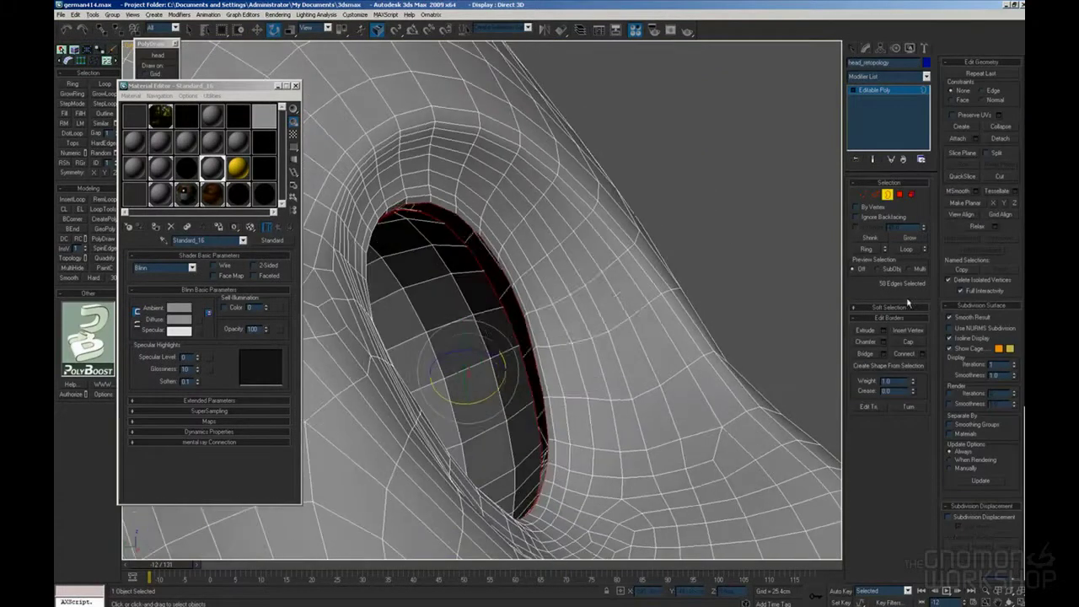
pyautogui.click(885, 354)
pyautogui.moveTo(540, 284); pyautogui.dragTo(738, 264)
pyautogui.scroll(2, 582, 316)
pyautogui.keyDown('alt'); pyautogui.moveTo(582, 316); pyautogui.dragTo(541, 390, button='middle'); pyautogui.keyUp('alt')
pyautogui.scroll(-2, 560, 336)
pyautogui.click(798, 357)
pyautogui.press('2')
pyautogui.click(295, 86)
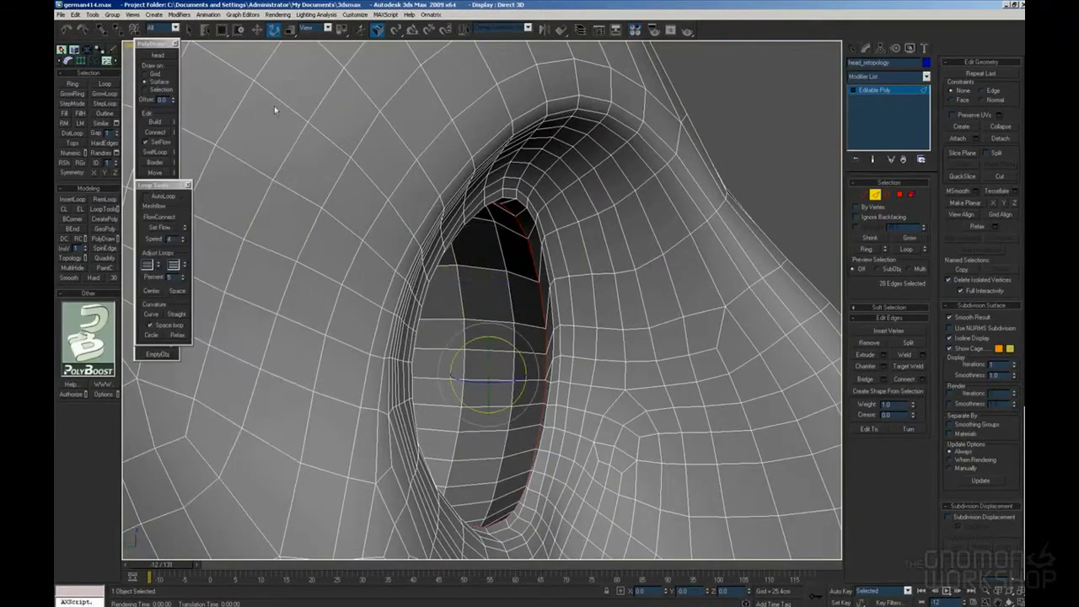
# Step: Even out the crooked vertices where the bridged tube meets the eye opening, sliding them with the Edge constraint
pyautogui.keyDown('alt'); pyautogui.moveTo(472, 206); pyautogui.dragTo(555, 257, button='middle'); pyautogui.keyUp('alt')
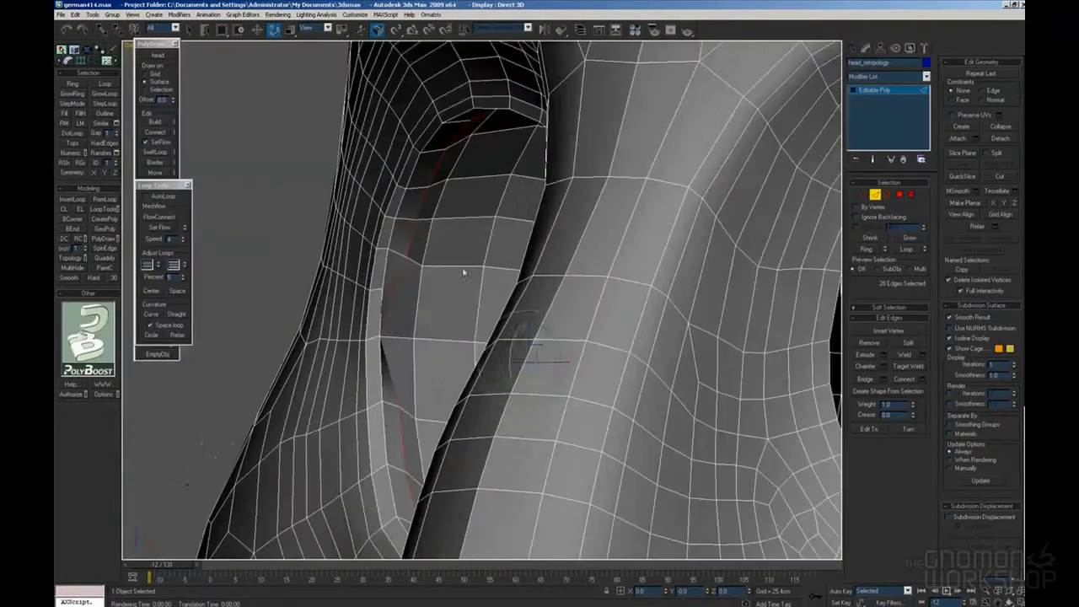
pyautogui.press('1')
pyautogui.press('F3')
pyautogui.click(436, 299)
pyautogui.moveTo(395, 322)
pyautogui.keyDown('alt'); pyautogui.mouseDown(button='middle')
pyautogui.moveTo(435, 298)
pyautogui.moveTo(512, 291)
pyautogui.moveTo(459, 287)
pyautogui.mouseUp(button='middle'); pyautogui.keyUp('alt')
pyautogui.press('F3')
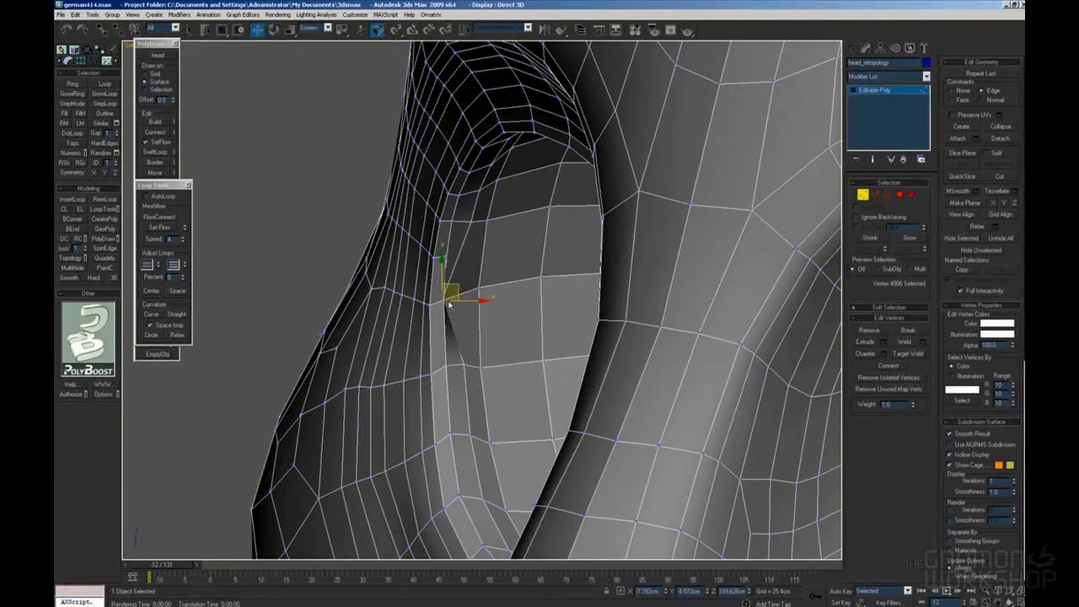
pyautogui.scroll(5, 449, 305)
pyautogui.click(426, 278)
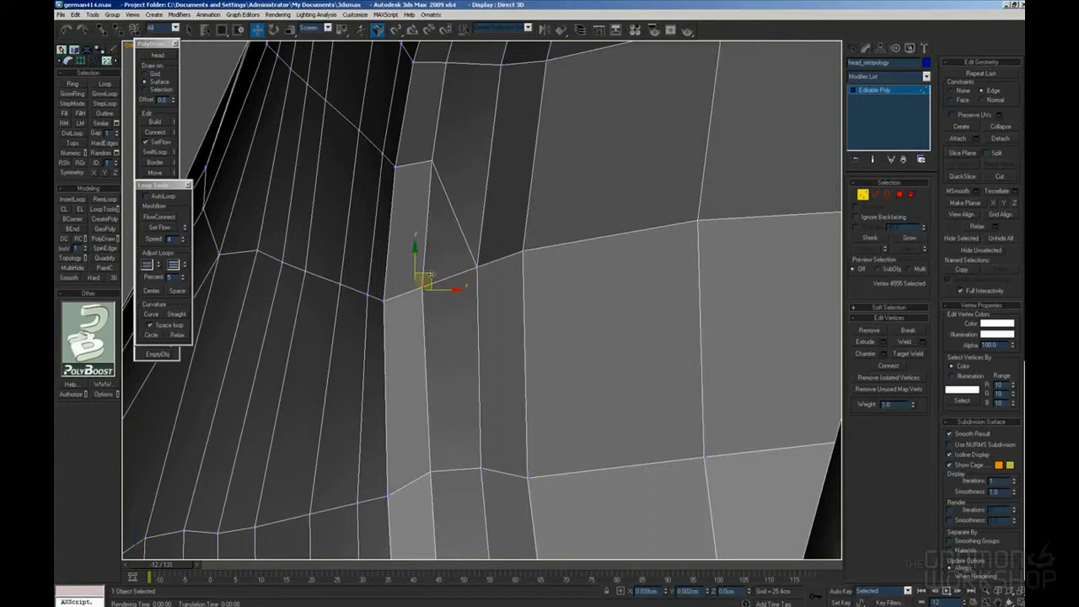
pyautogui.scroll(-5, 430, 274)
pyautogui.keyDown('alt'); pyautogui.moveTo(418, 281); pyautogui.dragTo(573, 286, button='middle'); pyautogui.keyUp('alt')
pyautogui.moveTo(573, 286); pyautogui.dragTo(552, 286)
pyautogui.keyDown('alt'); pyautogui.moveTo(553, 287); pyautogui.dragTo(569, 265, button='middle'); pyautogui.keyUp('alt')
# Step: Select the ring of edges running from the back of the eye socket out across its rim and leave sub-object mode
pyautogui.press('2')
pyautogui.click(553, 265)
pyautogui.hotkey('alt', 'r')
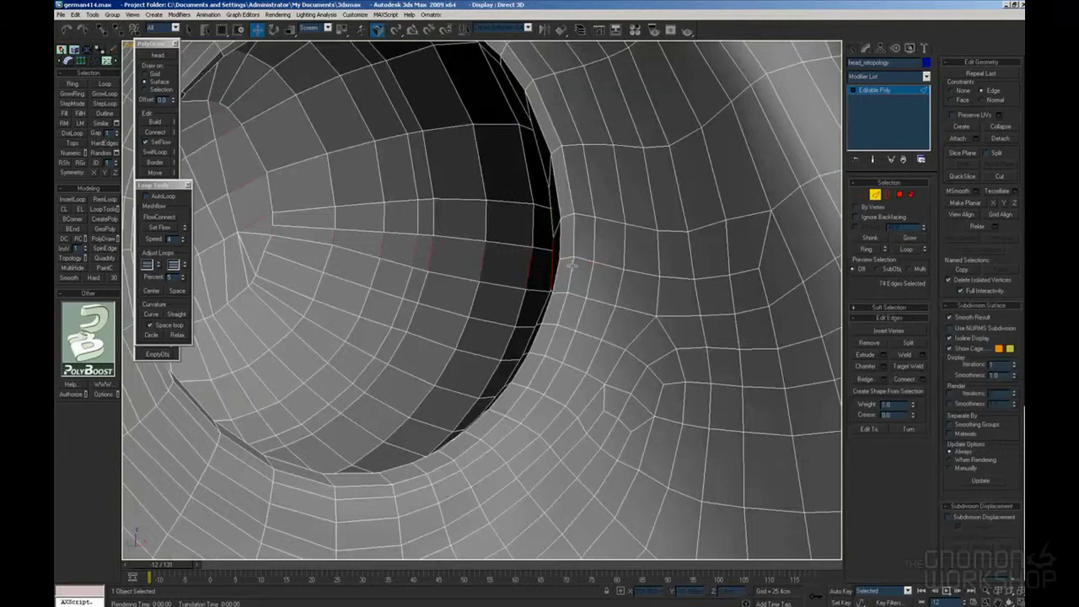
pyautogui.click(498, 288)
pyautogui.scroll(-3, 546, 317)
pyautogui.keyDown('alt'); pyautogui.moveTo(546, 317); pyautogui.dragTo(477, 320, button='middle'); pyautogui.keyUp('alt')
pyautogui.press('1')
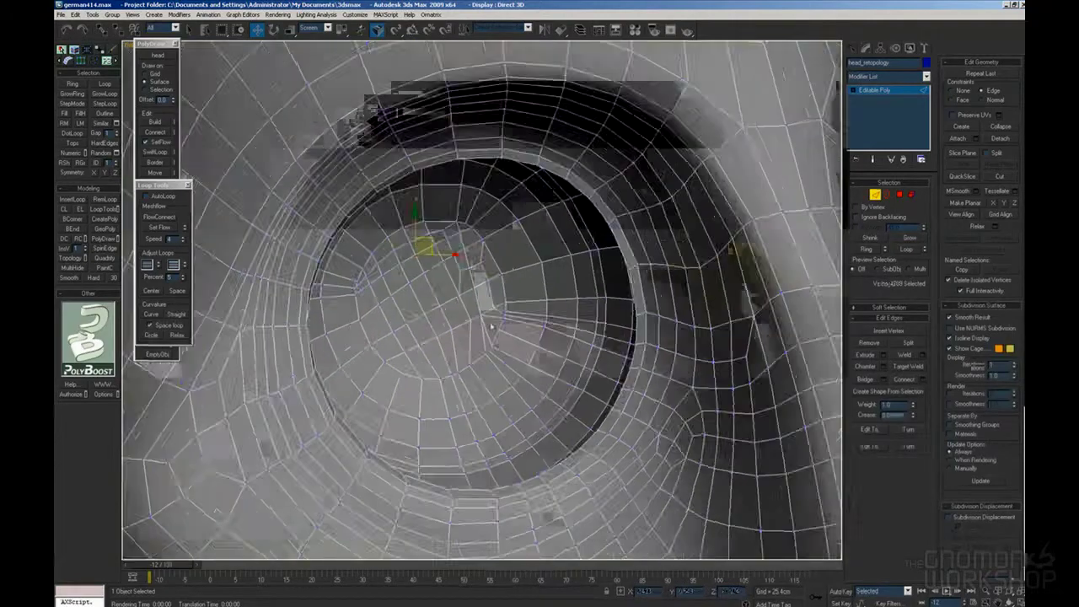
pyautogui.scroll(-2, 491, 326)
pyautogui.press('1')
# Step: Apply a TurboSmooth modifier to the head to check the eye socket and remove it from the stack
pyautogui.scroll(-4, 618, 239)
pyautogui.click(725, 240)
pyautogui.click(548, 279)
pyautogui.click(925, 77)
pyautogui.press('t')
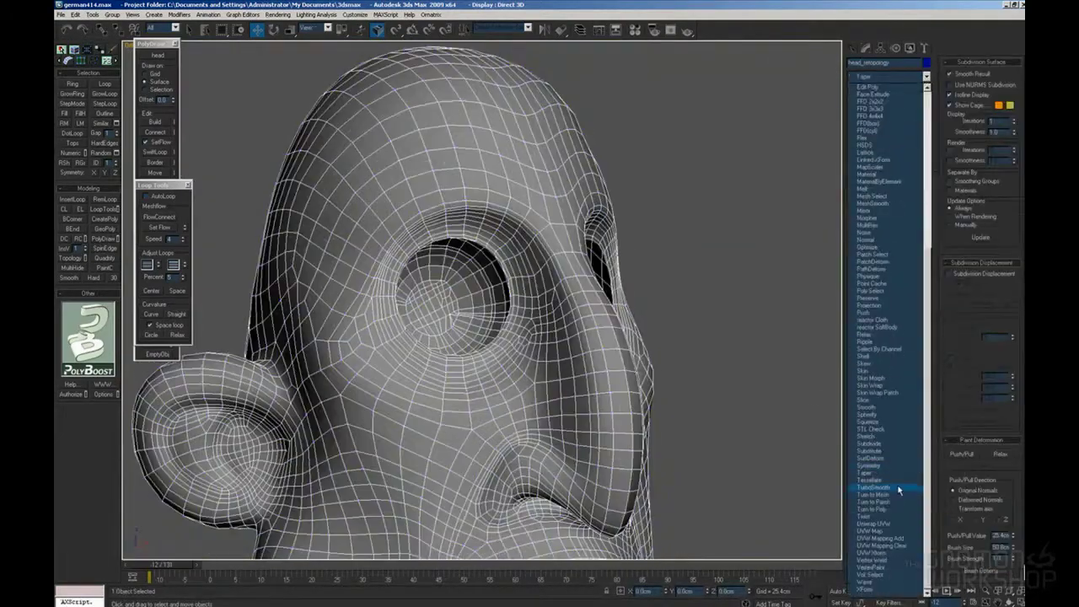
pyautogui.click(897, 489)
pyautogui.click(721, 354)
pyautogui.click(549, 335)
pyautogui.scroll(5, 548, 335)
pyautogui.click(904, 159)
pyautogui.keyDown('alt'); pyautogui.moveTo(484, 357); pyautogui.dragTo(807, 230, button='middle'); pyautogui.keyUp('alt')
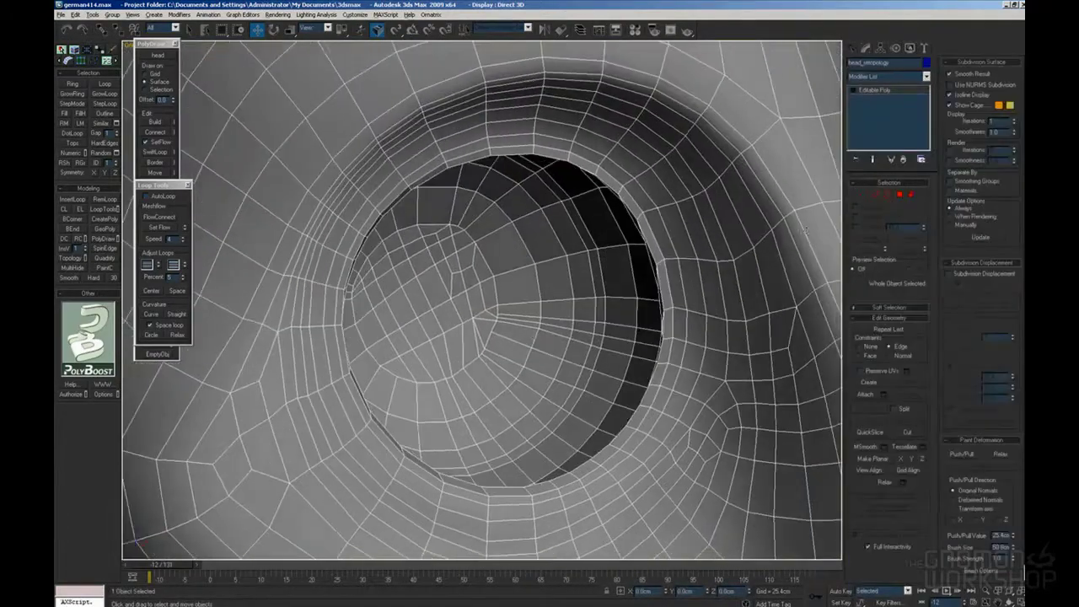
# Step: Clean up the edges around the pole where the loops converge at the back of the eye socket
pyautogui.press('2')
pyautogui.scroll(5, 525, 345)
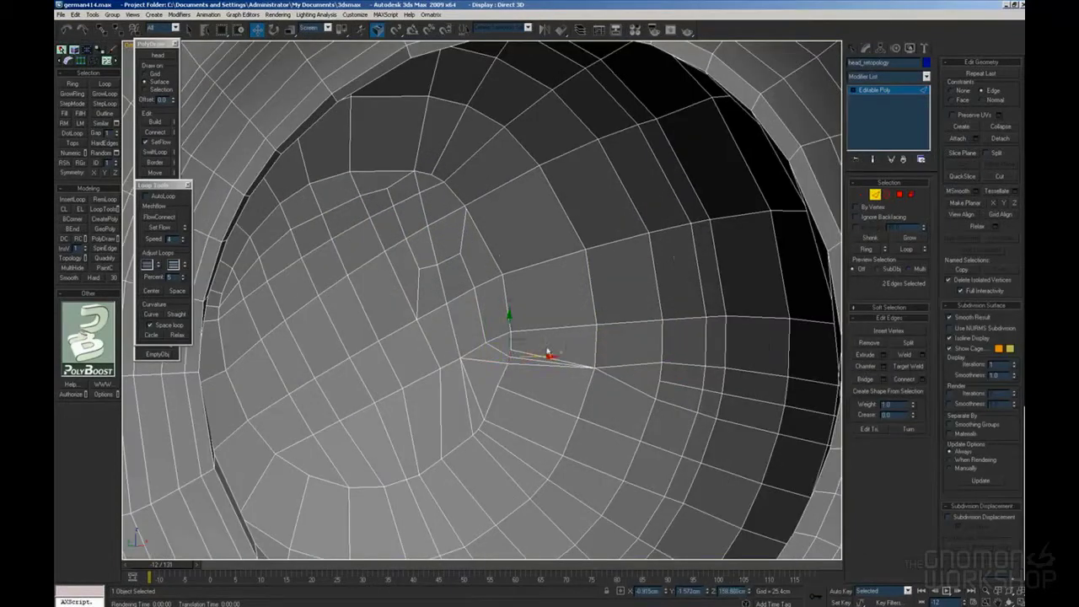
pyautogui.click(496, 357)
pyautogui.rightClick(496, 357)
pyautogui.click(481, 368)
pyautogui.rightClick(481, 369)
pyautogui.scroll(-3, 485, 369)
pyautogui.moveTo(487, 369)
pyautogui.keyDown('alt'); pyautogui.mouseDown(button='middle')
pyautogui.moveTo(469, 362)
pyautogui.moveTo(482, 369)
pyautogui.mouseUp(button='middle'); pyautogui.keyUp('alt')
pyautogui.click(493, 376)
pyautogui.keyDown('ctrl'); pyautogui.click(450, 340); pyautogui.keyUp('ctrl')
pyautogui.scroll(3, 443, 359)
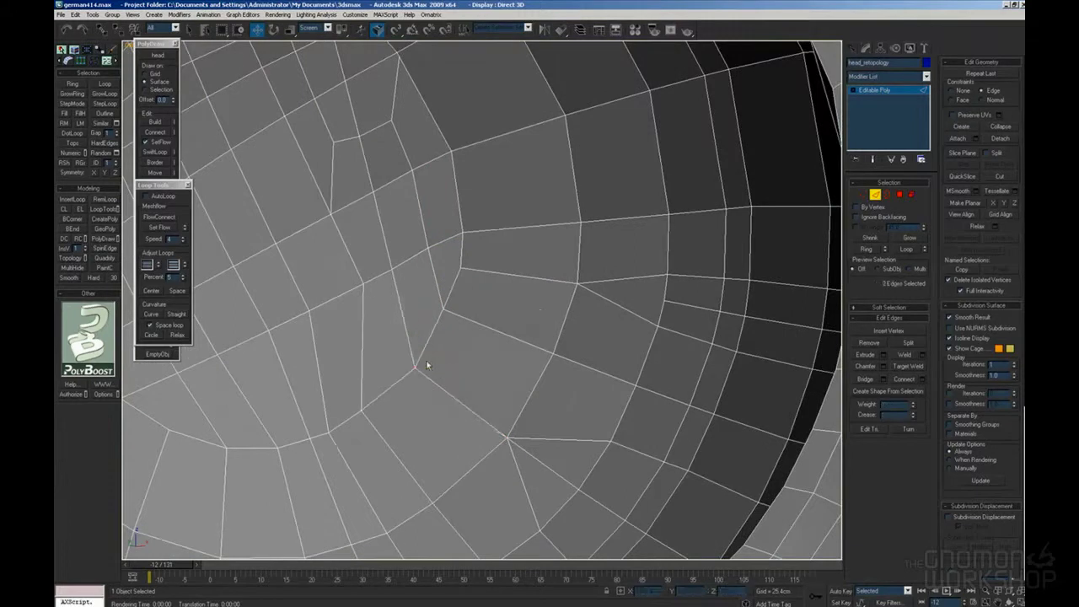
# Step: Select polygons at the back of the eye socket and grow the selection until it covers the whole socket interior
pyautogui.scroll(-5, 427, 364)
pyautogui.press('4')
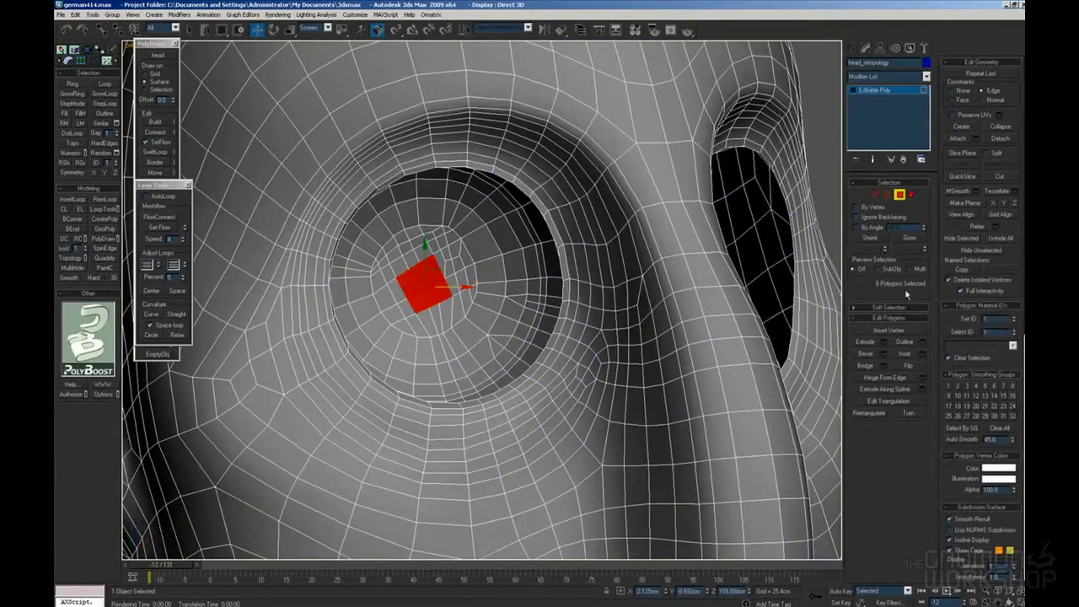
pyautogui.click(909, 239)
pyautogui.click(909, 240)
pyautogui.click(909, 240)
pyautogui.keyDown('alt'); pyautogui.moveTo(540, 286); pyautogui.dragTo(624, 286, button='middle'); pyautogui.keyUp('alt')
pyautogui.click(910, 239)
pyautogui.click(910, 239)
pyautogui.keyDown('alt'); pyautogui.moveTo(717, 278); pyautogui.dragTo(376, 278, button='middle'); pyautogui.keyUp('alt')
pyautogui.keyDown('alt'); pyautogui.moveTo(591, 211); pyautogui.dragTo(741, 312, button='middle'); pyautogui.keyUp('alt')
# Step: Try a Spherify modifier on the selected eye socket polygons and undo it
pyautogui.click(893, 76)
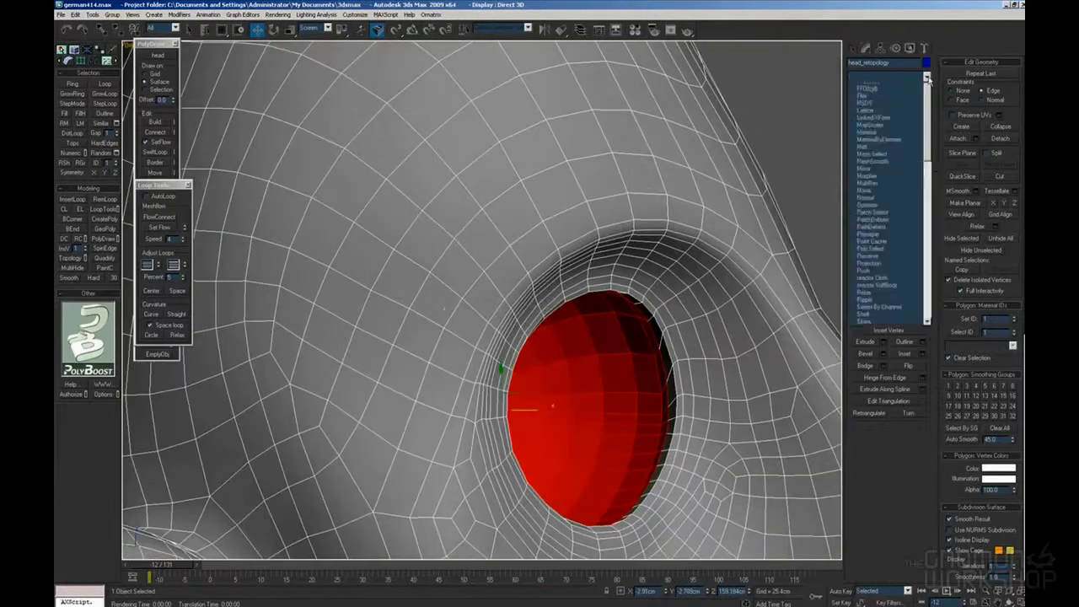
pyautogui.press('s')
pyautogui.press('s')
pyautogui.press('s')
pyautogui.press('s')
pyautogui.press('s')
pyautogui.click(869, 416)
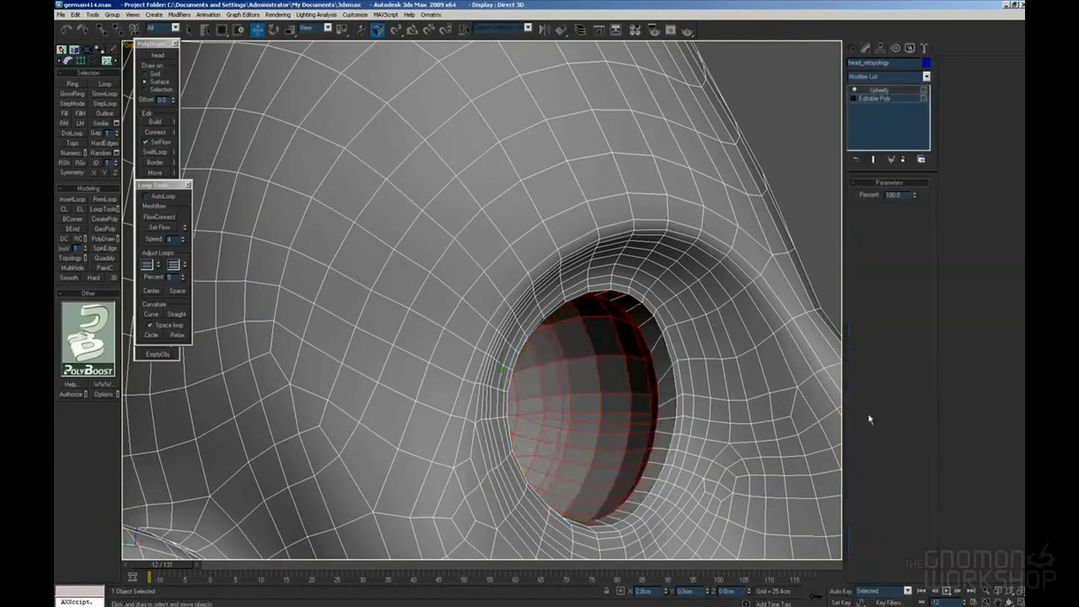
pyautogui.keyDown('alt'); pyautogui.moveTo(438, 312); pyautogui.dragTo(540, 320, button='middle'); pyautogui.keyUp('alt')
pyautogui.hotkey('ctrl', 'z')
# Step: Return to the selected eye socket polygons and apply the Spherify modifier again
pyautogui.keyDown('alt'); pyautogui.moveTo(332, 280); pyautogui.dragTo(658, 312, button='middle'); pyautogui.keyUp('alt')
pyautogui.press('2')
pyautogui.click(155, 222)
pyautogui.press('4')
pyautogui.keyDown('alt'); pyautogui.moveTo(725, 295); pyautogui.dragTo(767, 271, button='middle'); pyautogui.keyUp('alt')
pyautogui.click(889, 75)
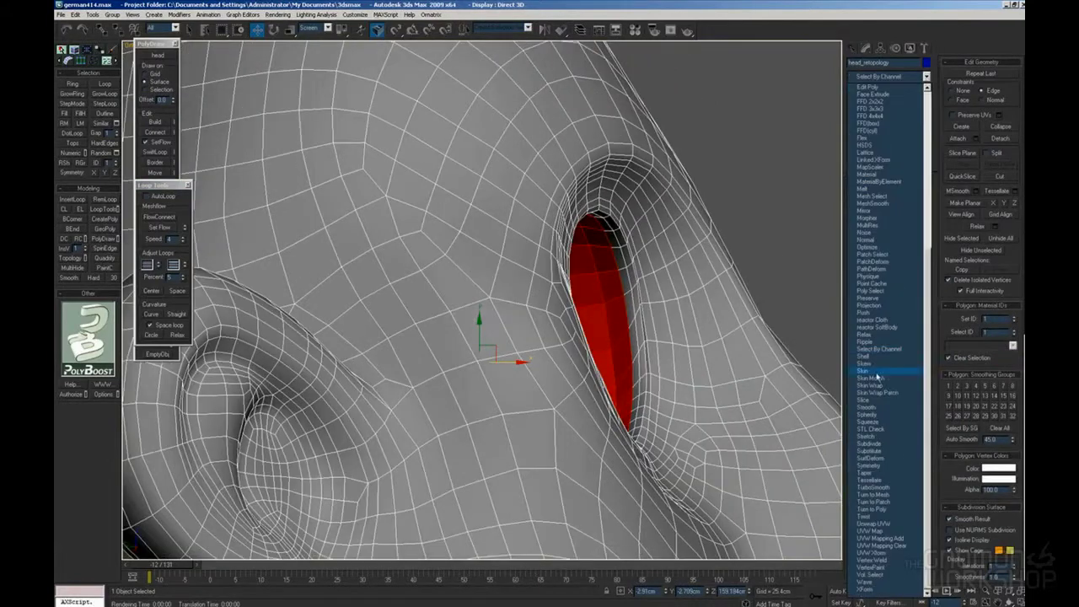
pyautogui.press('s')
pyautogui.press('s')
pyautogui.press('s')
pyautogui.press('s')
pyautogui.press('s')
pyautogui.press('s')
pyautogui.press('s')
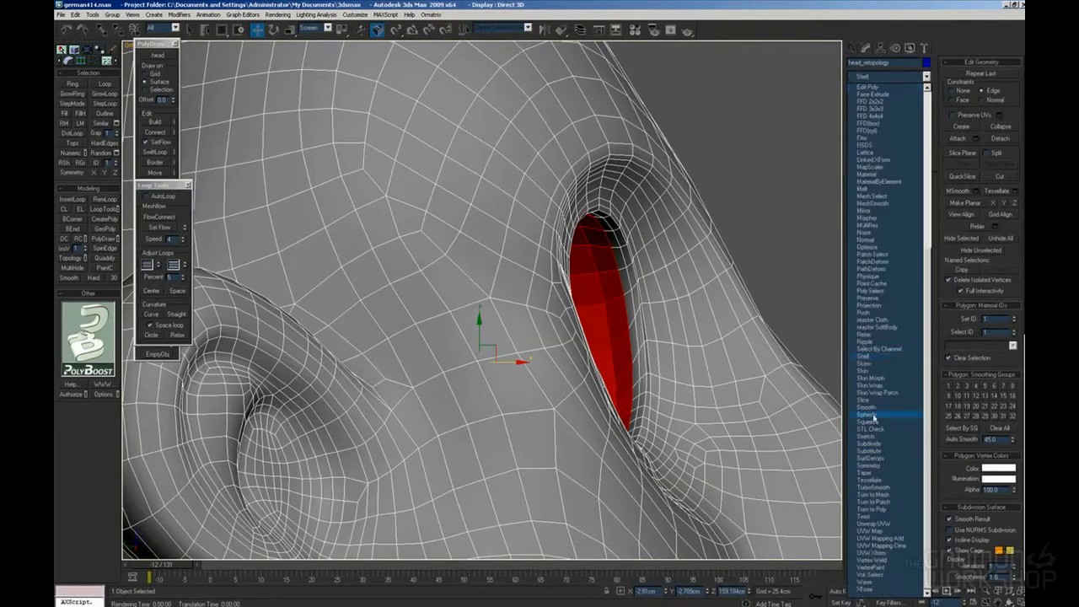
pyautogui.keyDown('alt'); pyautogui.moveTo(725, 295); pyautogui.dragTo(653, 316, button='middle'); pyautogui.keyUp('alt')
pyautogui.click(926, 76)
pyautogui.click(886, 422)
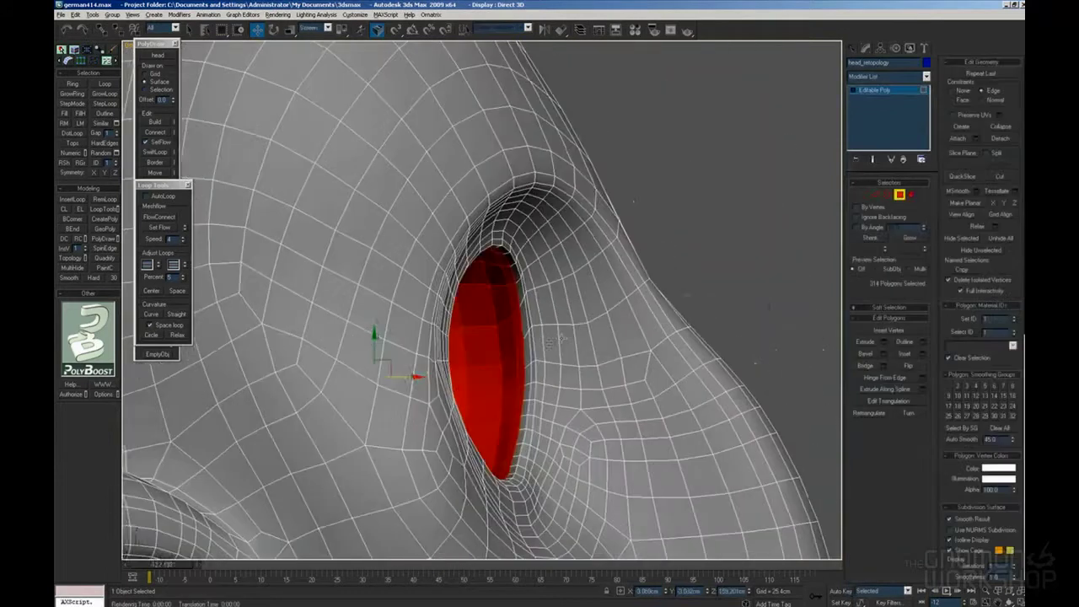
pyautogui.moveTo(563, 338)
pyautogui.keyDown('alt'); pyautogui.mouseDown(button='middle')
pyautogui.moveTo(582, 354)
pyautogui.moveTo(565, 346)
pyautogui.mouseUp(button='middle'); pyautogui.keyUp('alt')
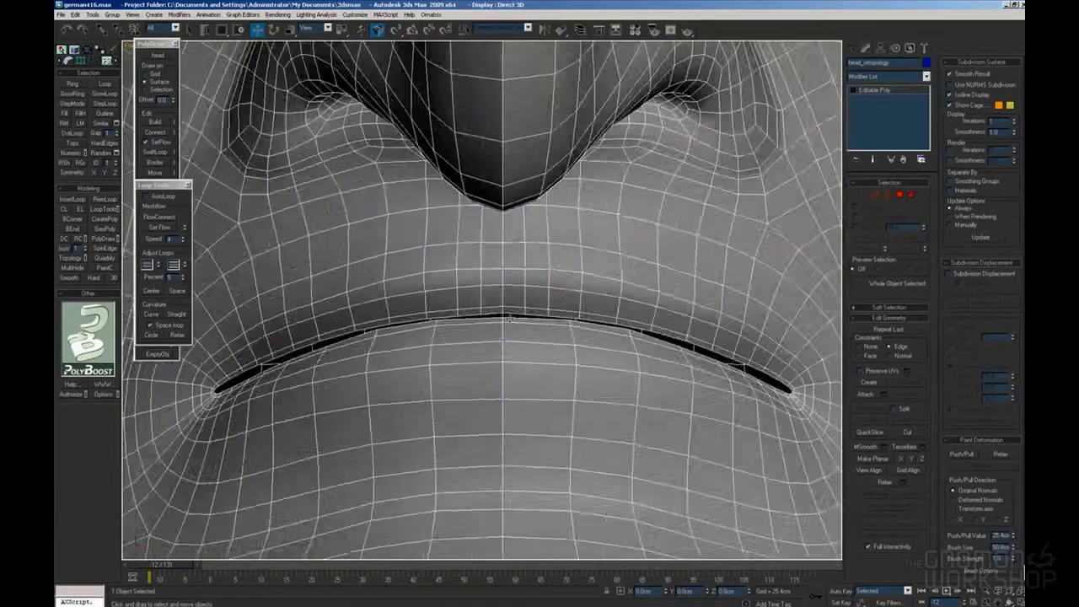
# Step: Reposition the vertex at the corner of the mouth so it follows the lip opening in depth
pyautogui.rightClick(597, 325)
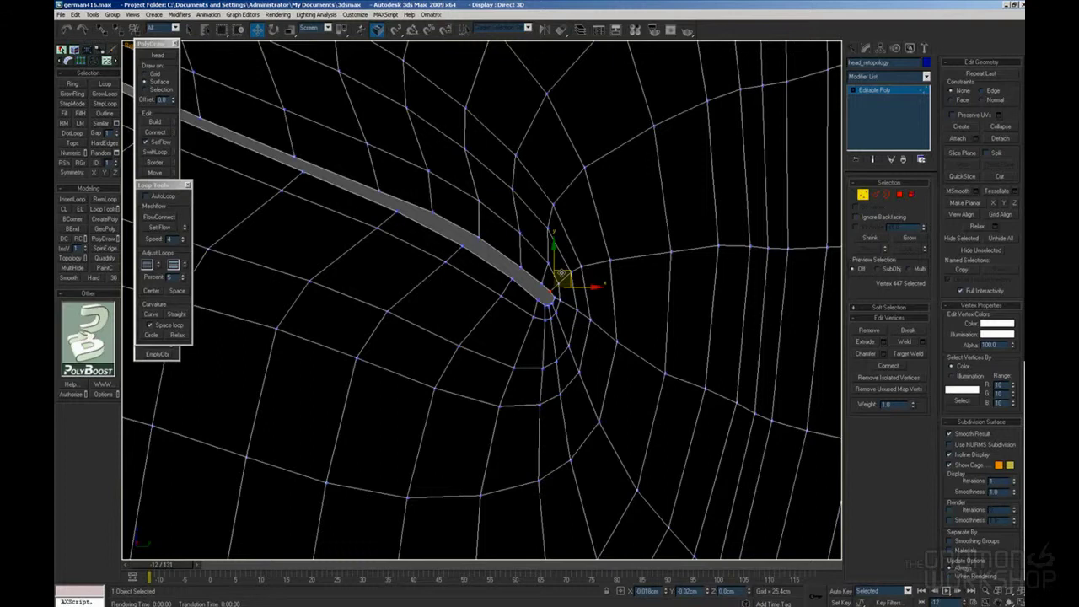
pyautogui.scroll(-2, 561, 273)
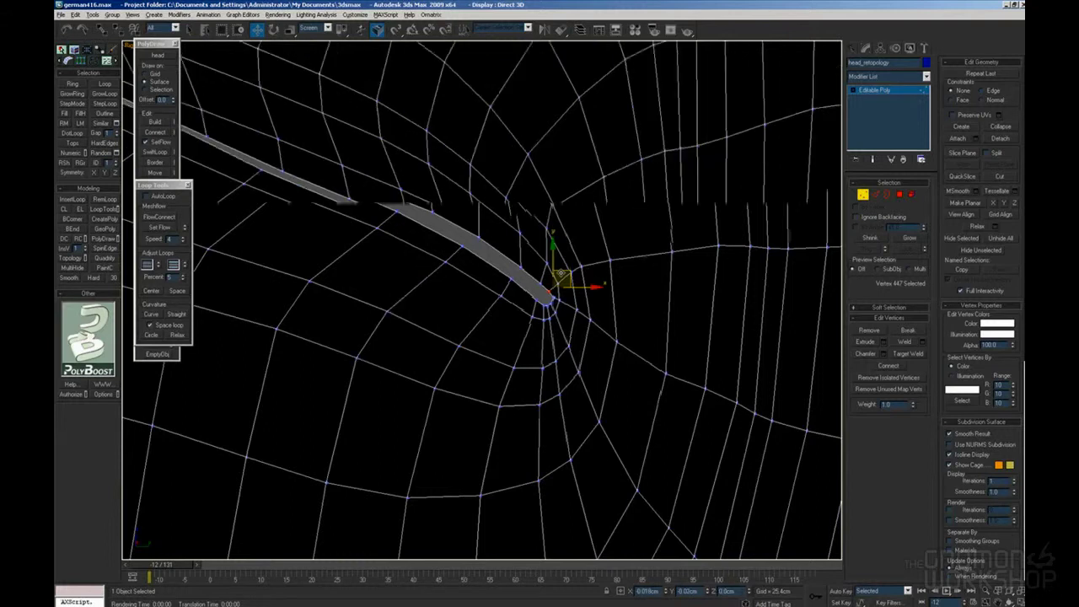
pyautogui.moveTo(410, 287); pyautogui.dragTo(420, 288)
pyautogui.keyDown('alt'); pyautogui.moveTo(425, 291); pyautogui.dragTo(394, 301, button='middle'); pyautogui.keyUp('alt')
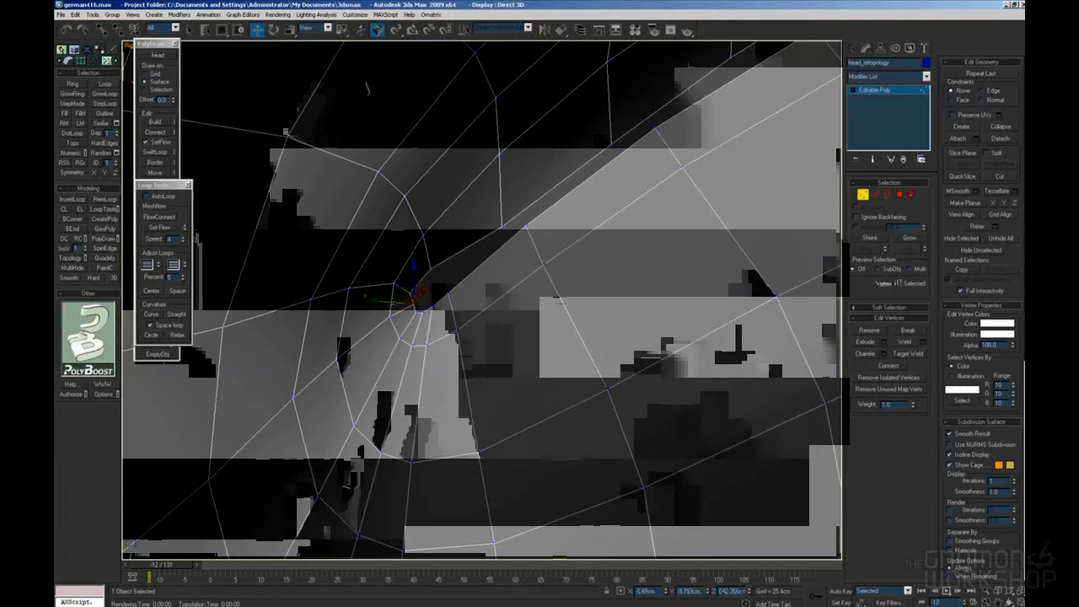
pyautogui.keyDown('alt'); pyautogui.moveTo(421, 264); pyautogui.dragTo(439, 268, button='middle'); pyautogui.keyUp('alt')
pyautogui.moveTo(434, 262); pyautogui.dragTo(429, 268)
pyautogui.keyDown('alt'); pyautogui.moveTo(455, 274); pyautogui.dragTo(428, 308, button='middle'); pyautogui.keyUp('alt')
# Step: Adjust the neighbouring mouth corner vertices from several angles to tidy the lip loops and leave vertex mode
pyautogui.click(440, 293)
pyautogui.moveTo(413, 309); pyautogui.dragTo(416, 306)
pyautogui.keyDown('alt'); pyautogui.moveTo(416, 306); pyautogui.dragTo(436, 289, button='middle'); pyautogui.keyUp('alt')
pyautogui.moveTo(436, 289); pyautogui.dragTo(440, 291)
pyautogui.keyDown('alt'); pyautogui.moveTo(511, 253); pyautogui.dragTo(492, 307, button='middle'); pyautogui.keyUp('alt')
pyautogui.moveTo(491, 307); pyautogui.dragTo(489, 306)
pyautogui.keyDown('alt'); pyautogui.moveTo(489, 306); pyautogui.dragTo(388, 294, button='middle'); pyautogui.keyUp('alt')
pyautogui.moveTo(388, 294); pyautogui.dragTo(393, 295)
pyautogui.keyDown('alt'); pyautogui.moveTo(393, 295); pyautogui.dragTo(488, 283, button='middle'); pyautogui.keyUp('alt')
pyautogui.press('1')
pyautogui.scroll(-5, 489, 282)
pyautogui.keyDown('alt'); pyautogui.moveTo(721, 237); pyautogui.dragTo(645, 268, button='middle'); pyautogui.keyUp('alt')
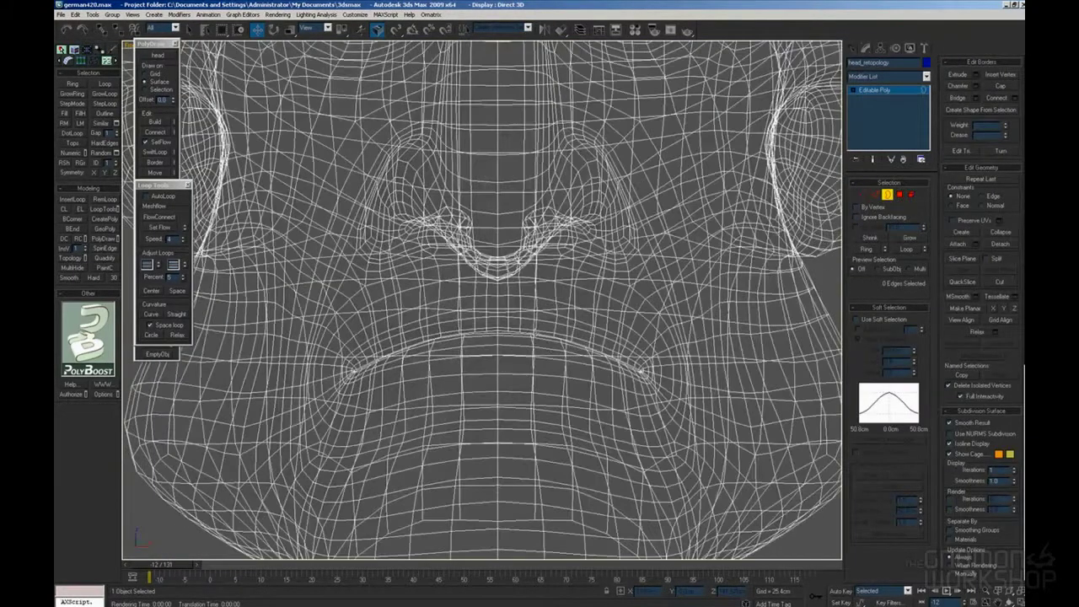
# Step: Extrude the mouth opening's border straight back into the head by moving a copy of its edges
pyautogui.keyDown('alt'); pyautogui.moveTo(540, 355); pyautogui.dragTo(497, 367, button='middle'); pyautogui.keyUp('alt')
pyautogui.rightClick(498, 368)
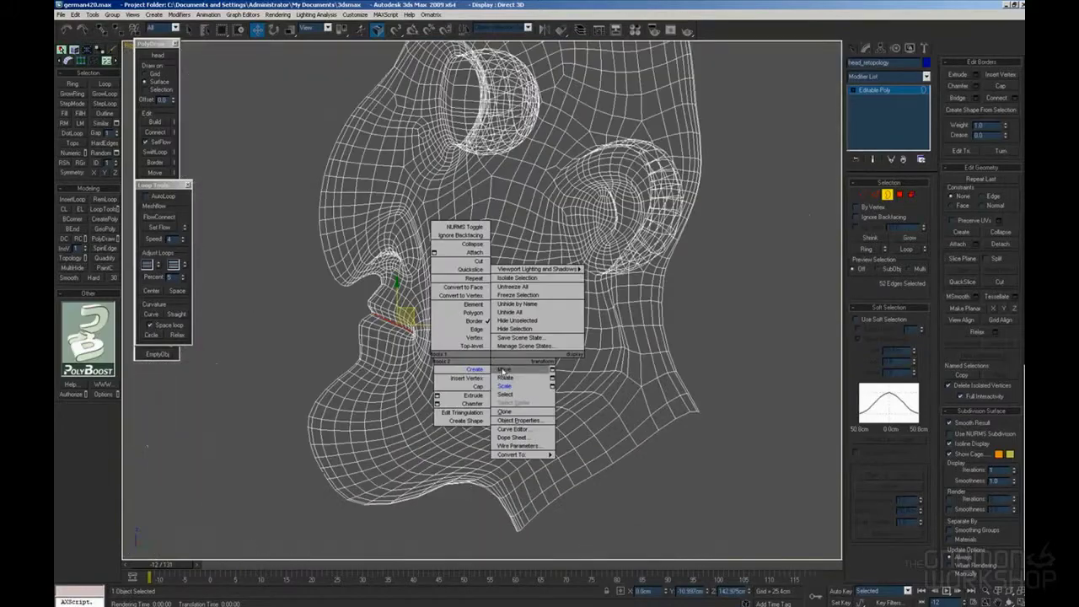
pyautogui.click(503, 371)
pyautogui.moveTo(413, 327); pyautogui.dragTo(495, 314, button='middle')
pyautogui.scroll(4, 495, 314)
pyautogui.keyDown('shift'); pyautogui.moveTo(495, 315); pyautogui.dragTo(548, 320); pyautogui.keyUp('shift')
# Step: Scale the extruded mouth border and adjust its height inside the head
pyautogui.rightClick(552, 320)
pyautogui.click(564, 347)
pyautogui.keyDown('alt'); pyautogui.moveTo(564, 347); pyautogui.dragTo(620, 320, button='middle'); pyautogui.keyUp('alt')
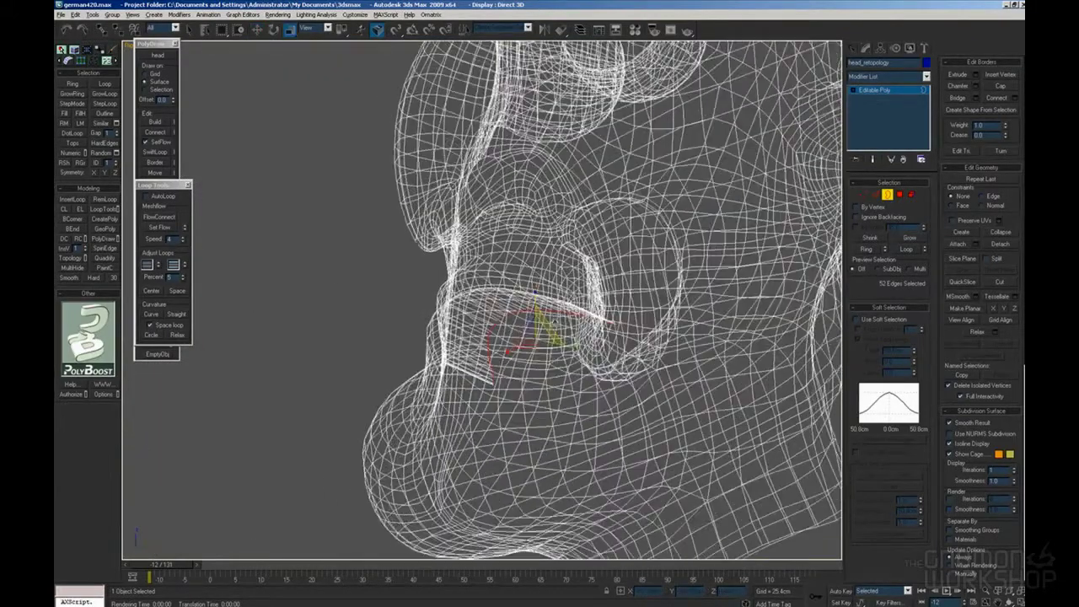
pyautogui.keyDown('alt'); pyautogui.moveTo(554, 323); pyautogui.dragTo(596, 332, button='middle'); pyautogui.keyUp('alt')
pyautogui.rightClick(595, 332)
pyautogui.click(606, 344)
pyautogui.moveTo(557, 313); pyautogui.dragTo(557, 307)
pyautogui.keyDown('alt'); pyautogui.moveTo(557, 306); pyautogui.dragTo(594, 272, button='middle'); pyautogui.keyUp('alt')
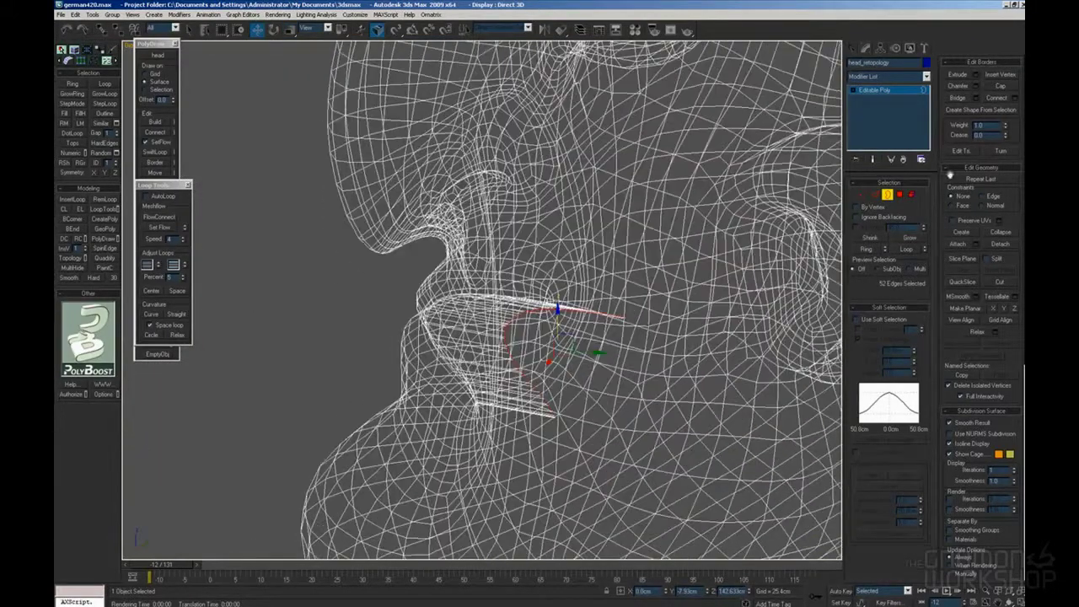
# Step: Convert the mouth border selection to polygons and hide the rest of the head
pyautogui.keyDown('ctrl'); pyautogui.click(899, 195); pyautogui.keyUp('ctrl')
pyautogui.keyDown('alt'); pyautogui.moveTo(706, 274); pyautogui.dragTo(691, 317, button='middle'); pyautogui.keyUp('alt')
pyautogui.scroll(-5, 1023, 287)
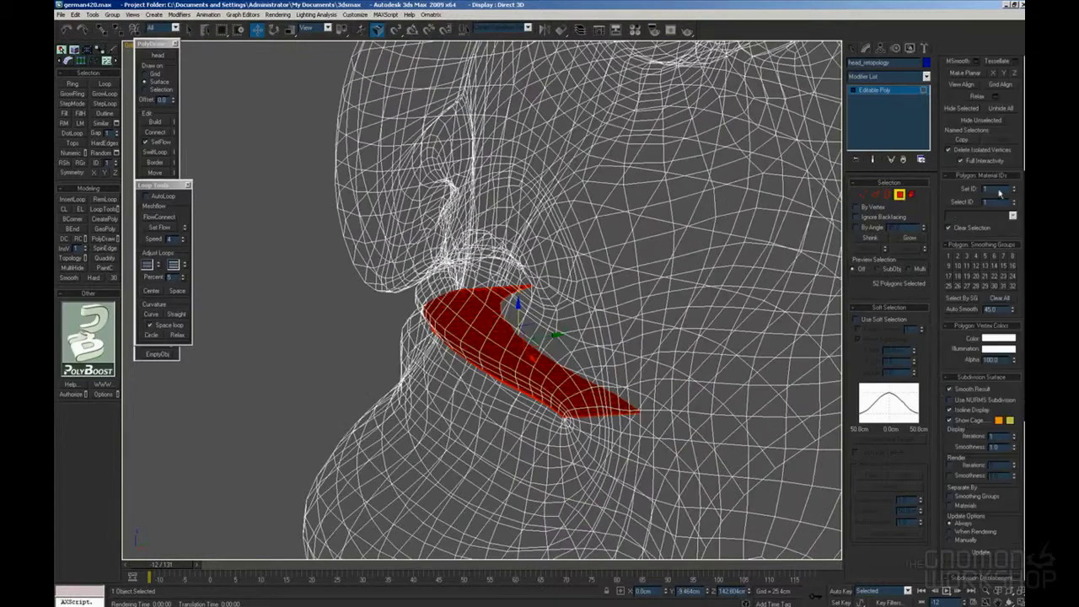
pyautogui.click(985, 121)
# Step: Flatten the mouth strip's back border into a straight line by scaling it along Y in the top view
pyautogui.press('t')
pyautogui.rightClick(602, 349)
pyautogui.click(628, 377)
pyautogui.moveTo(498, 277); pyautogui.dragTo(499, 346)
pyautogui.hotkey('ctrl', 'z')
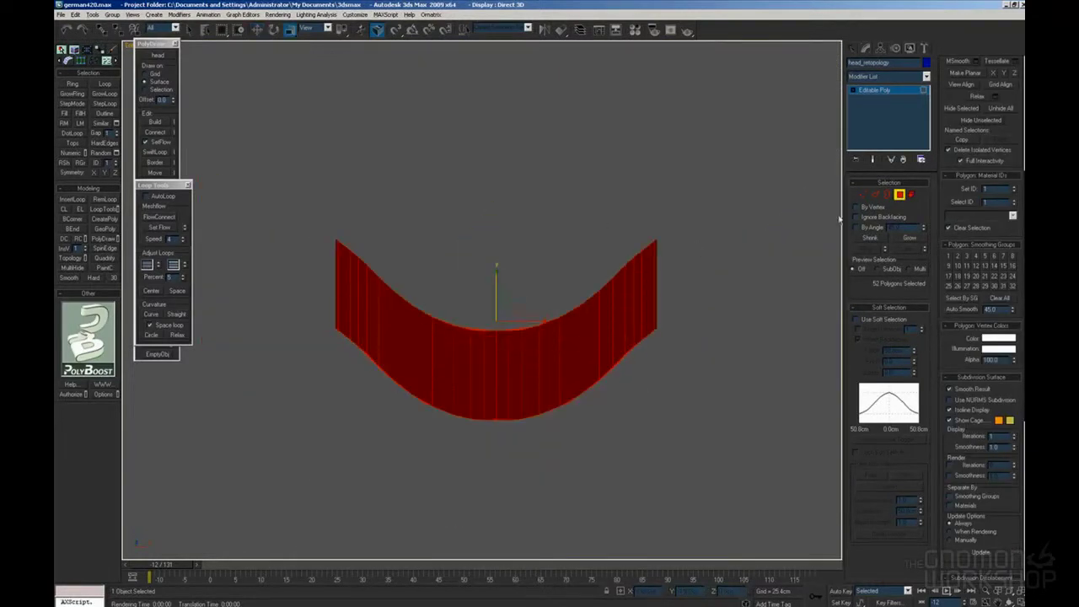
pyautogui.press('3')
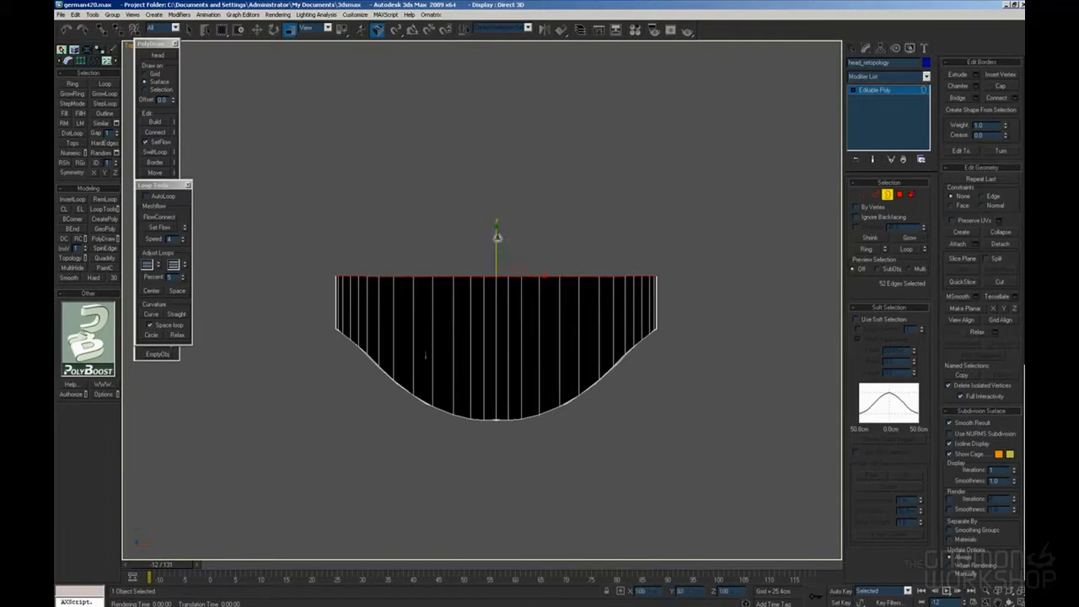
# Step: Connect the ring of lengthwise edges around the mouth strip with one loop close to the lip border
pyautogui.keyDown('alt'); pyautogui.moveTo(550, 328); pyautogui.dragTo(510, 219, button='middle'); pyautogui.keyUp('alt')
pyautogui.scroll(2, 510, 219)
pyautogui.press('1')
pyautogui.press('2')
pyautogui.keyDown('alt'); pyautogui.moveTo(509, 280); pyautogui.dragTo(504, 246, button='middle'); pyautogui.keyUp('alt')
pyautogui.click(496, 254)
pyautogui.hotkey('alt', 'r')
pyautogui.click(1015, 123)
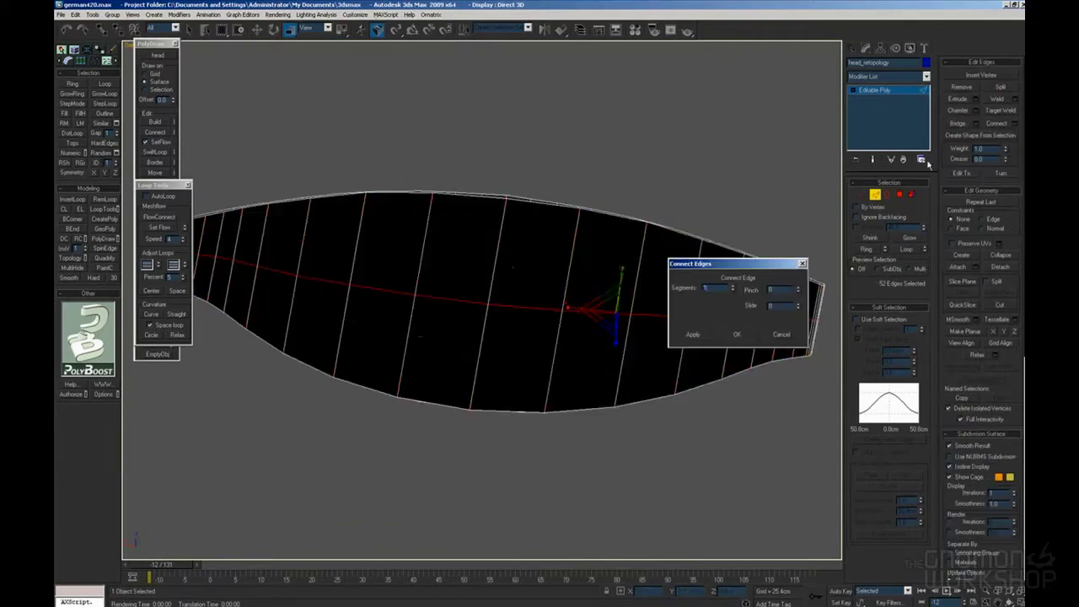
pyautogui.click(737, 334)
pyautogui.keyDown('alt'); pyautogui.moveTo(579, 239); pyautogui.dragTo(653, 303, button='middle'); pyautogui.keyUp('alt')
# Step: Move the mouth strip's back row of vertices deeper in the top view and divide the added length with extra loops
pyautogui.press('t')
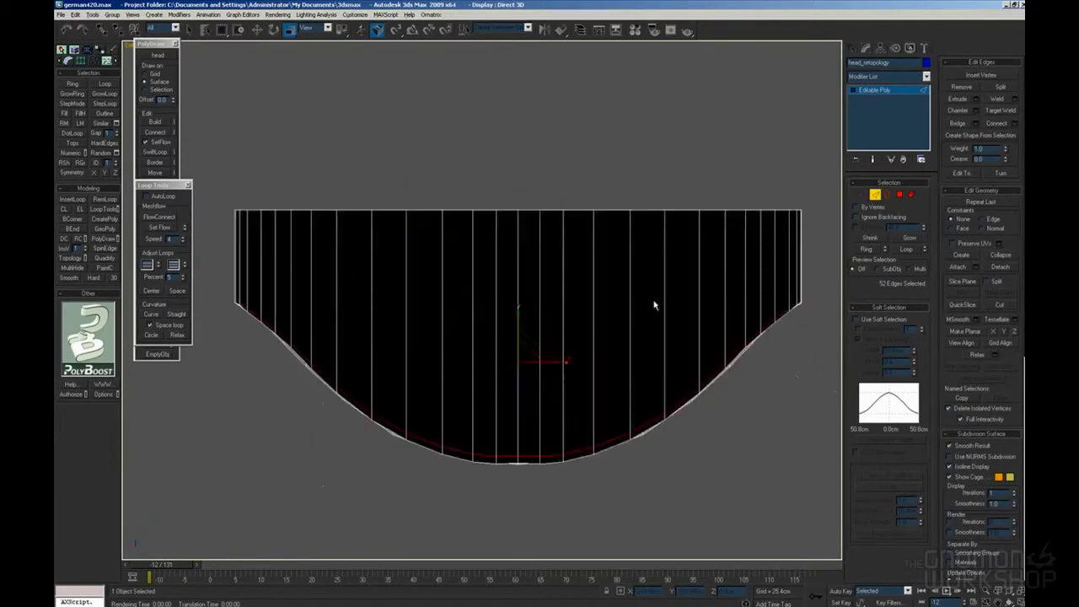
pyautogui.scroll(-2, 652, 304)
pyautogui.press('1')
pyautogui.moveTo(716, 214); pyautogui.dragTo(263, 258)
pyautogui.keyDown('alt'); pyautogui.moveTo(478, 192); pyautogui.dragTo(501, 197, button='middle'); pyautogui.keyUp('alt')
pyautogui.press('2')
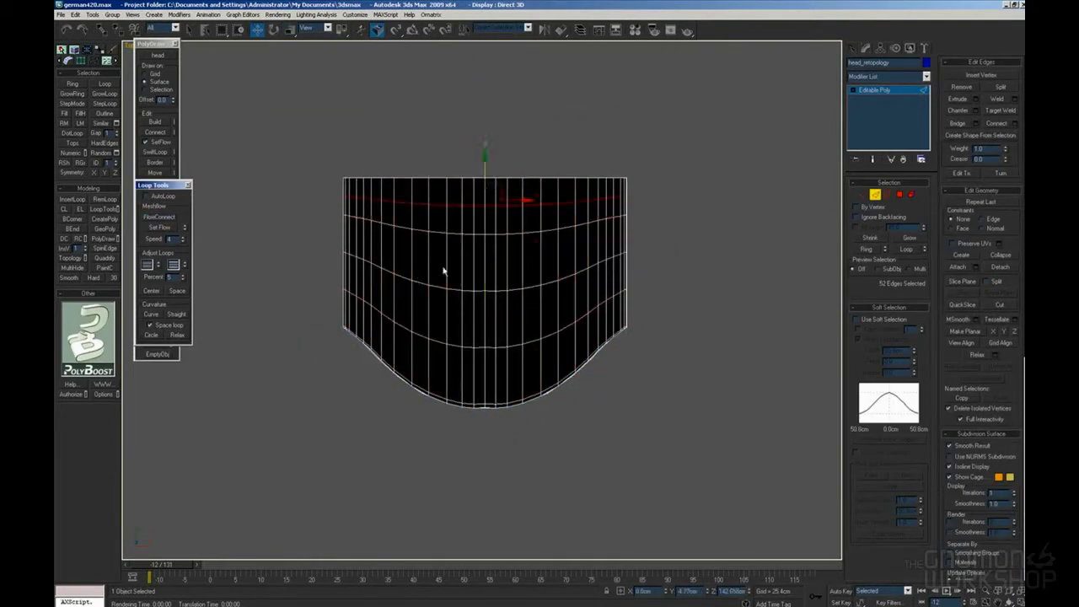
# Step: Convert a vertex on the mouth strip to a polygon selection and grow it four times into a central block
pyautogui.keyDown('alt'); pyautogui.moveTo(497, 329); pyautogui.dragTo(582, 282, button='middle'); pyautogui.keyUp('alt')
pyautogui.press('1')
pyautogui.click(527, 312)
pyautogui.scroll(3, 573, 291)
pyautogui.keyDown('ctrl'); pyautogui.click(900, 195); pyautogui.keyUp('ctrl')
pyautogui.click(909, 240)
pyautogui.click(909, 239)
pyautogui.click(908, 240)
pyautogui.click(909, 239)
pyautogui.scroll(-3, 641, 253)
pyautogui.keyDown('alt'); pyautogui.moveTo(641, 253); pyautogui.dragTo(653, 201, button='middle'); pyautogui.keyUp('alt')
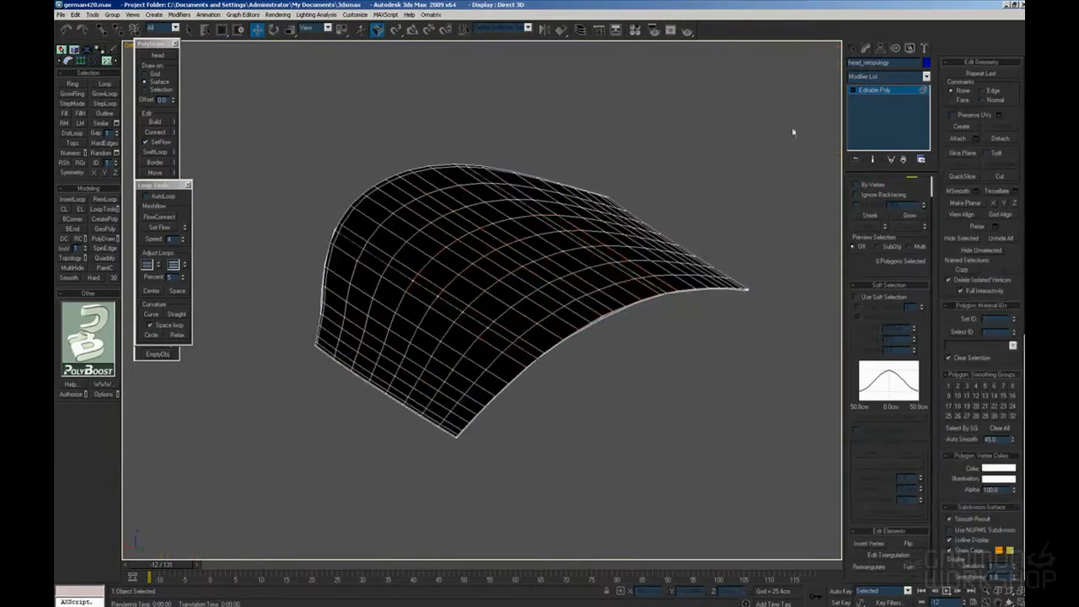
# Step: Detach the whole mouth strip as a separate object named mouthsack and select it
pyautogui.hotkey('ctrl', 'a')
pyautogui.scroll(-3, 995, 141)
pyautogui.click(997, 139)
pyautogui.write('mouthsack')
pyautogui.press('Return')
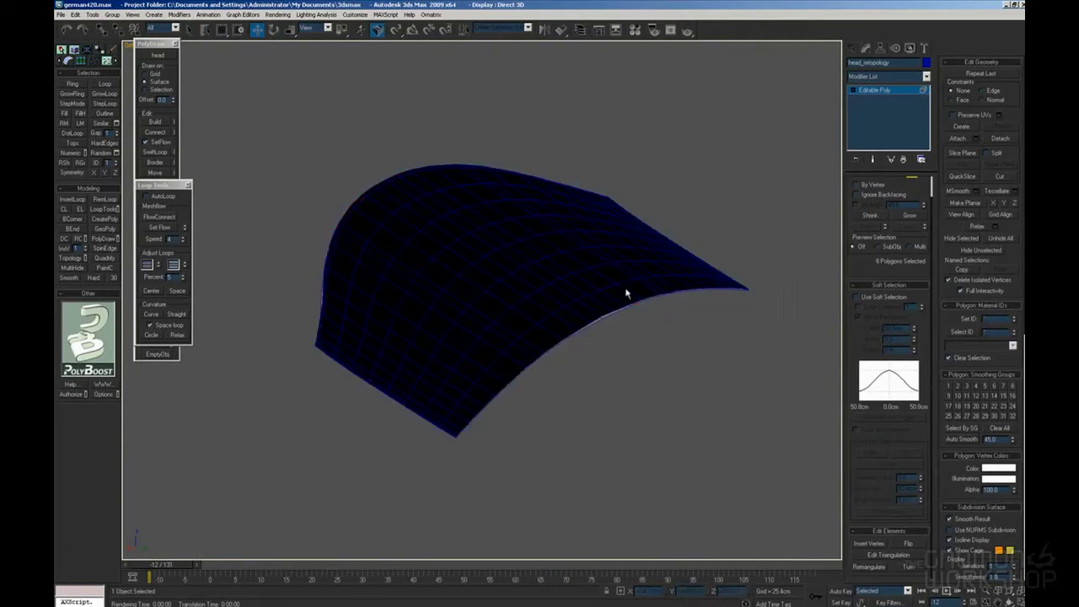
pyautogui.click(689, 258)
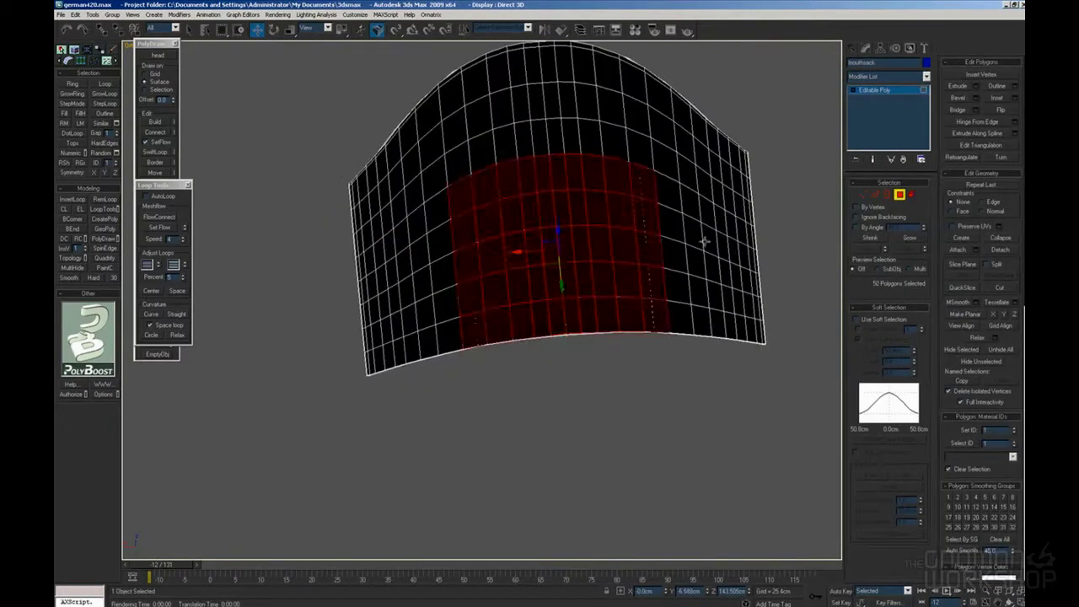
# Step: Select the rear vertices of the mouthsack strip with soft selection and relax them
pyautogui.keyDown('alt'); pyautogui.moveTo(705, 242); pyautogui.dragTo(796, 227, button='middle'); pyautogui.keyUp('alt')
pyautogui.keyDown('alt'); pyautogui.moveTo(577, 237); pyautogui.dragTo(614, 234, button='middle'); pyautogui.keyUp('alt')
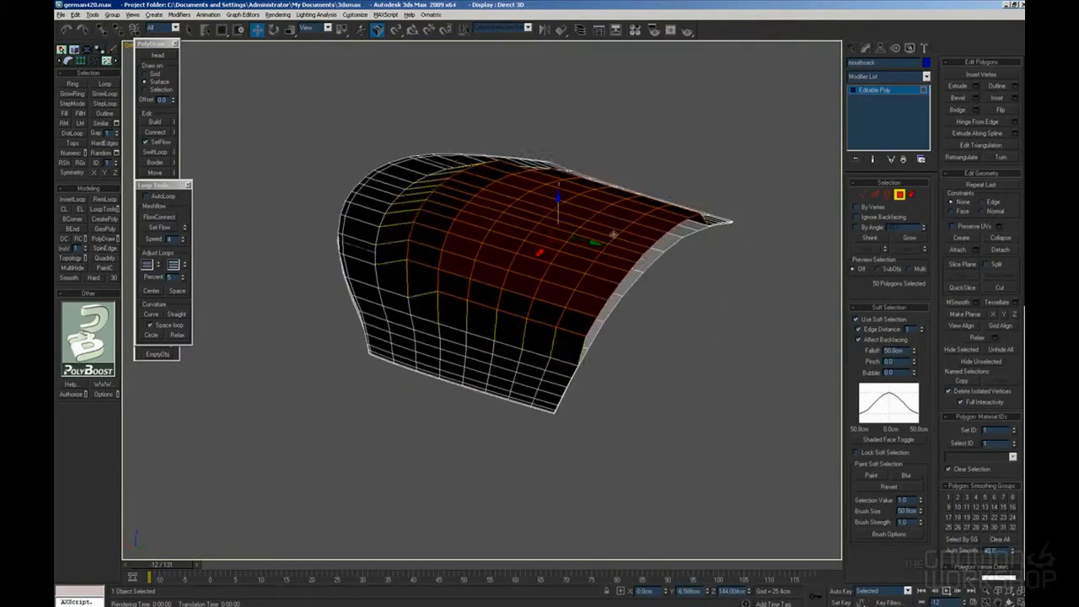
pyautogui.keyDown('alt'); pyautogui.moveTo(557, 193); pyautogui.dragTo(629, 256, button='middle'); pyautogui.keyUp('alt')
pyautogui.press('f')
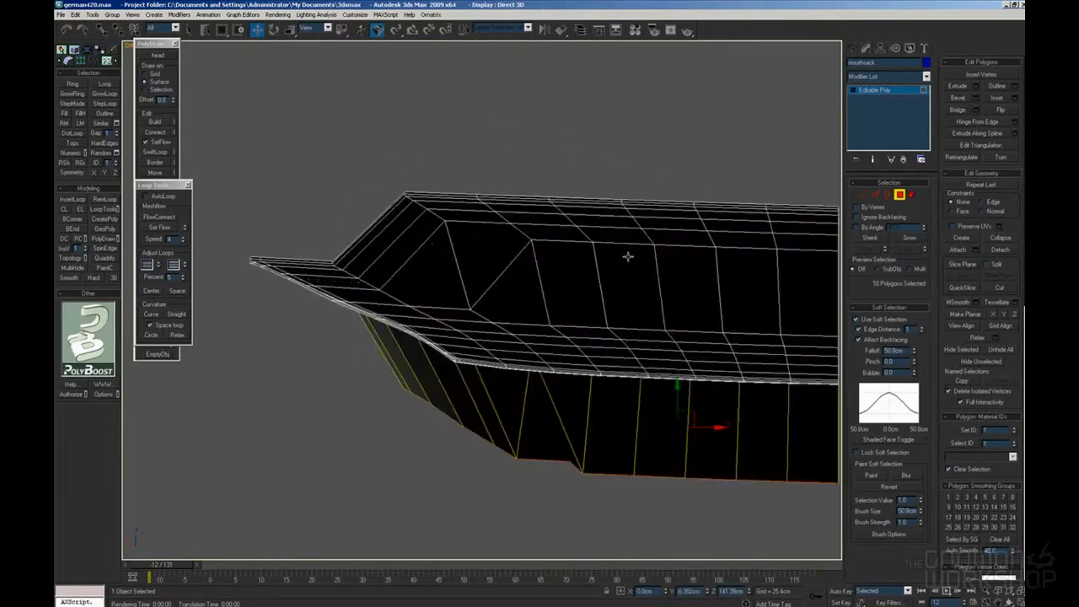
pyautogui.scroll(-3, 629, 255)
pyautogui.press('1')
pyautogui.moveTo(670, 218); pyautogui.dragTo(577, 398)
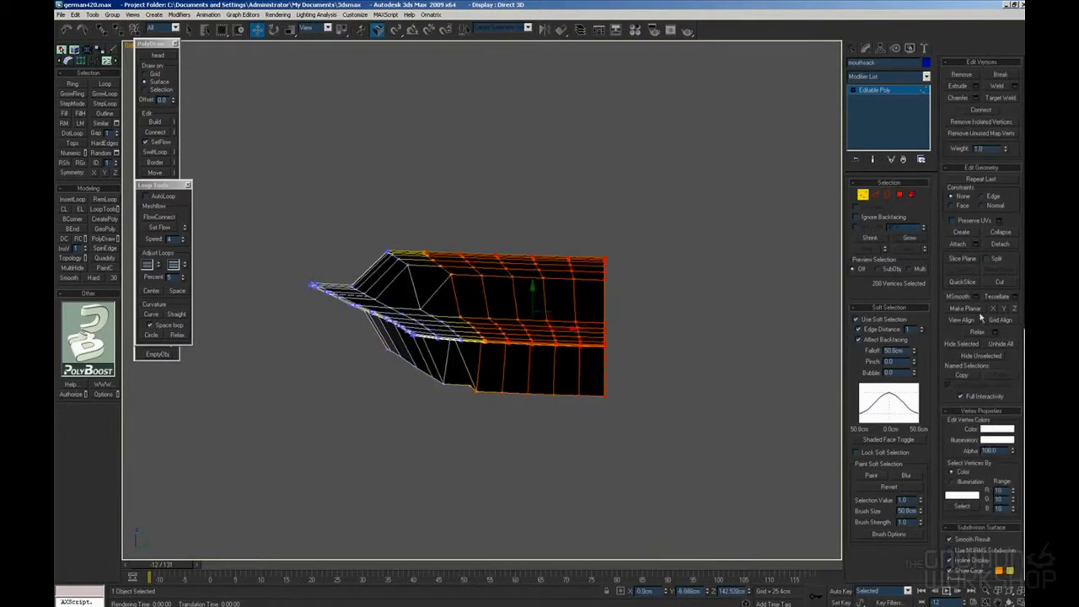
pyautogui.click(996, 335)
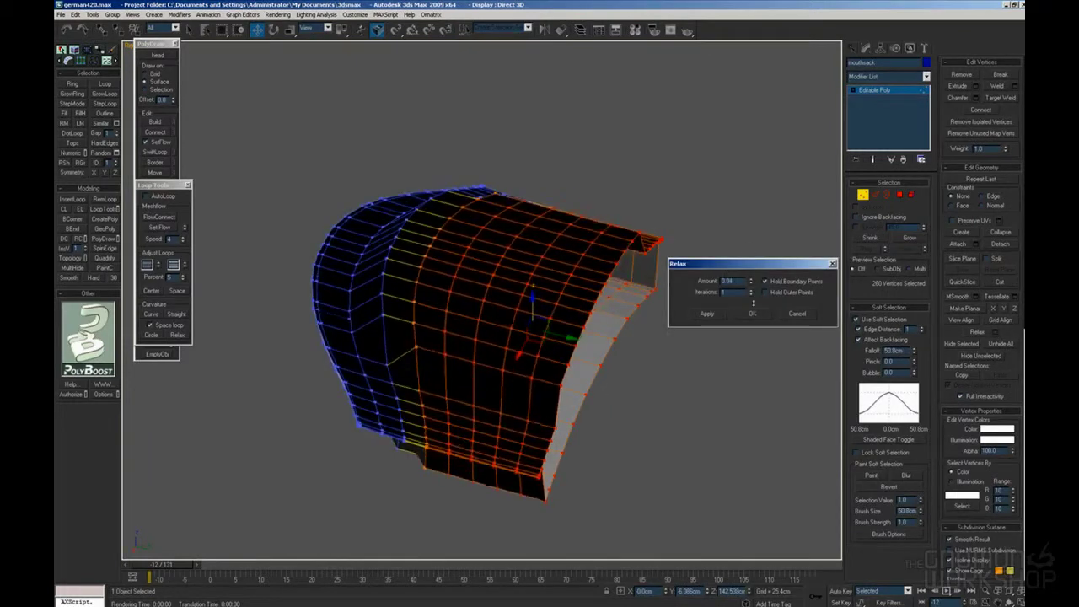
pyautogui.moveTo(753, 303); pyautogui.dragTo(754, 298)
pyautogui.keyDown('alt'); pyautogui.moveTo(610, 240); pyautogui.dragTo(620, 206, button='middle'); pyautogui.keyUp('alt')
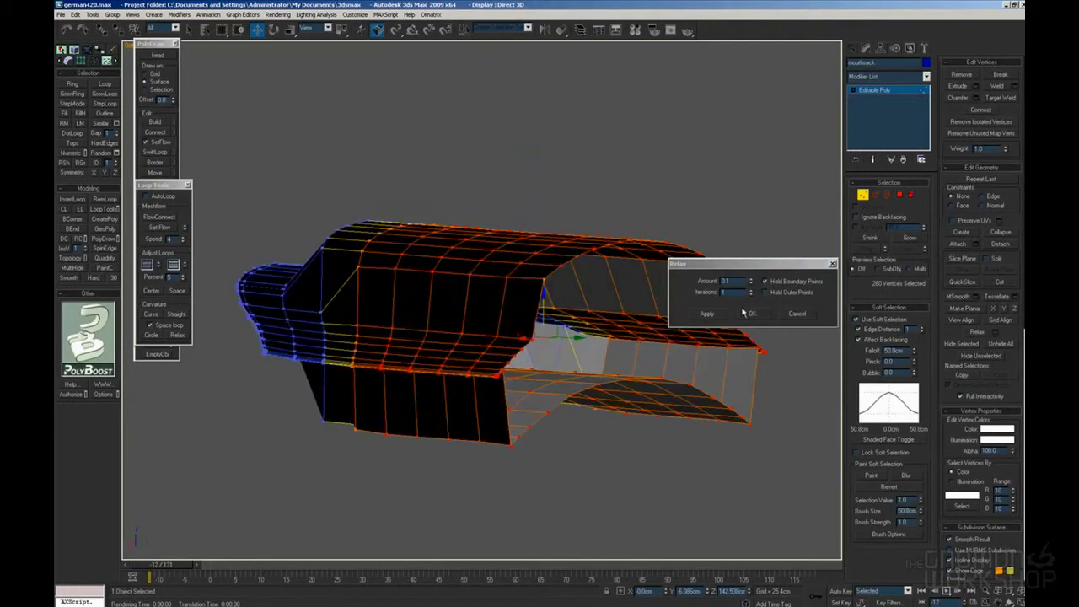
pyautogui.keyDown('alt'); pyautogui.moveTo(749, 249); pyautogui.dragTo(746, 208, button='middle'); pyautogui.keyUp('alt')
pyautogui.click(750, 313)
# Step: Delete the right half of the mouthsack's vertices in the top view
pyautogui.keyDown('alt'); pyautogui.moveTo(698, 263); pyautogui.dragTo(595, 324, button='middle'); pyautogui.keyUp('alt')
pyautogui.click(887, 195)
pyautogui.click(561, 279)
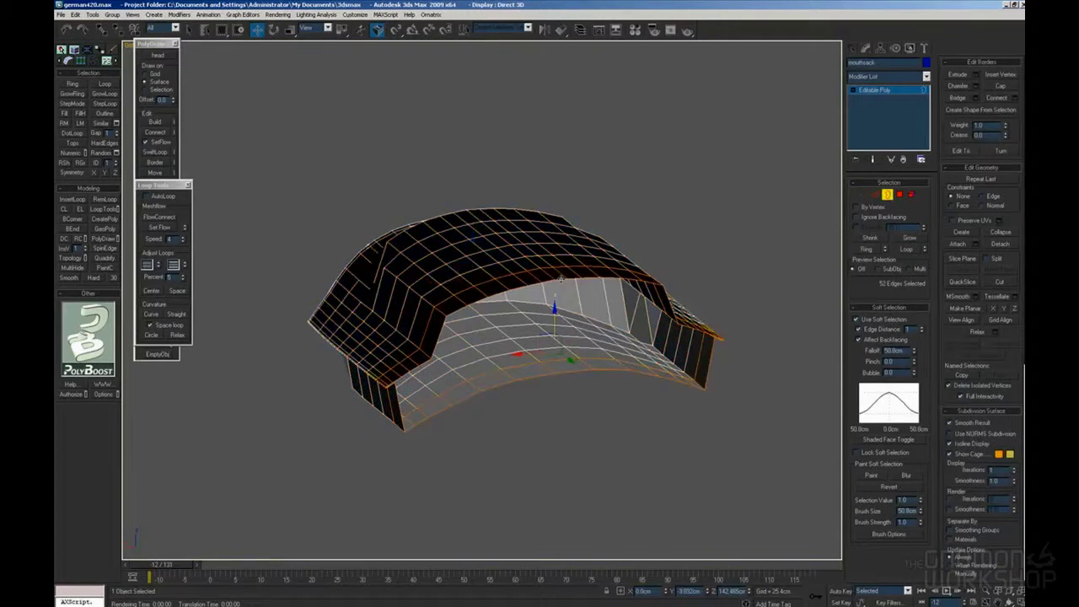
pyautogui.keyDown('alt'); pyautogui.moveTo(562, 278); pyautogui.dragTo(489, 279, button='middle'); pyautogui.keyUp('alt')
pyautogui.scroll(5, 489, 279)
pyautogui.press('t')
pyautogui.scroll(-4, 501, 301)
pyautogui.press('1')
pyautogui.moveTo(688, 174); pyautogui.dragTo(485, 544)
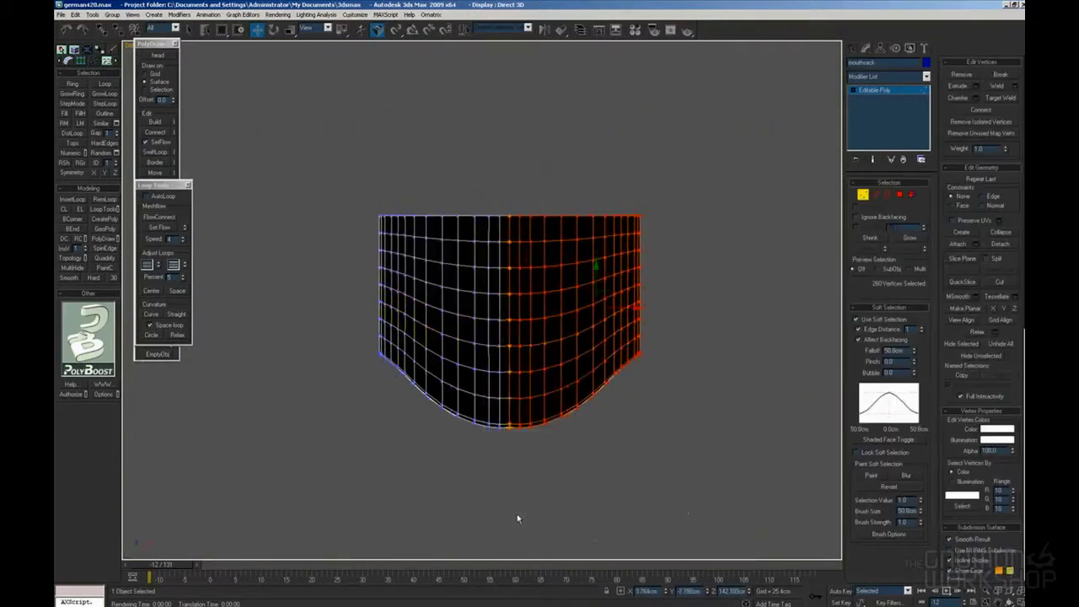
pyautogui.press('Delete')
# Step: Select a block of vertices on the remaining half and relax it with amount 1.0 and 120 iterations
pyautogui.keyDown('alt'); pyautogui.moveTo(518, 518); pyautogui.dragTo(582, 405, button='middle'); pyautogui.keyUp('alt')
pyautogui.moveTo(422, 291); pyautogui.dragTo(554, 376)
pyautogui.scroll(3, 554, 376)
pyautogui.keyDown('alt'); pyautogui.moveTo(553, 376); pyautogui.dragTo(651, 361, button='middle'); pyautogui.keyUp('alt')
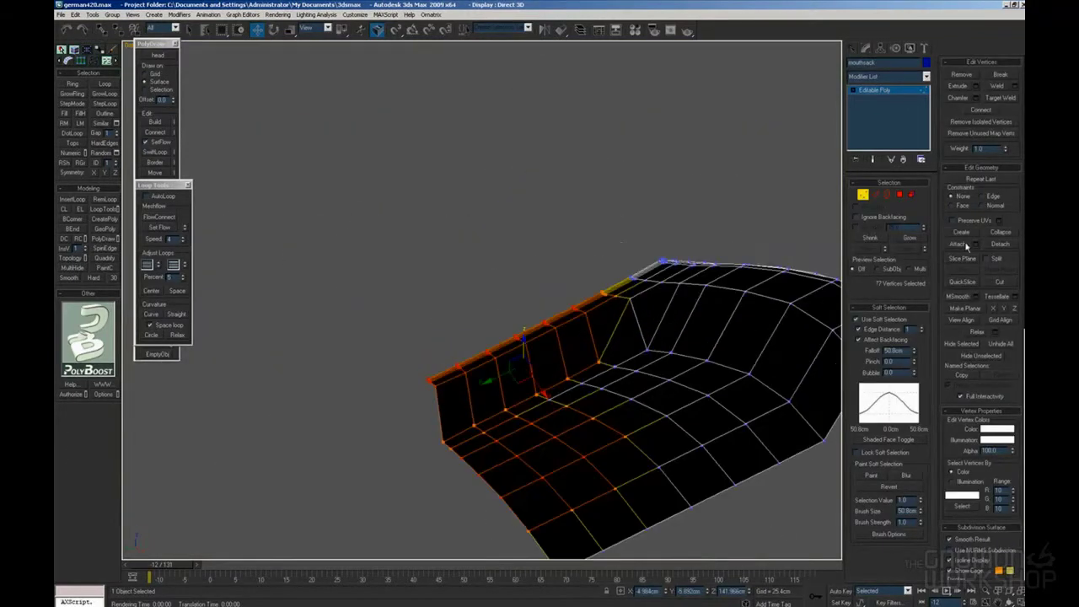
pyautogui.click(998, 329)
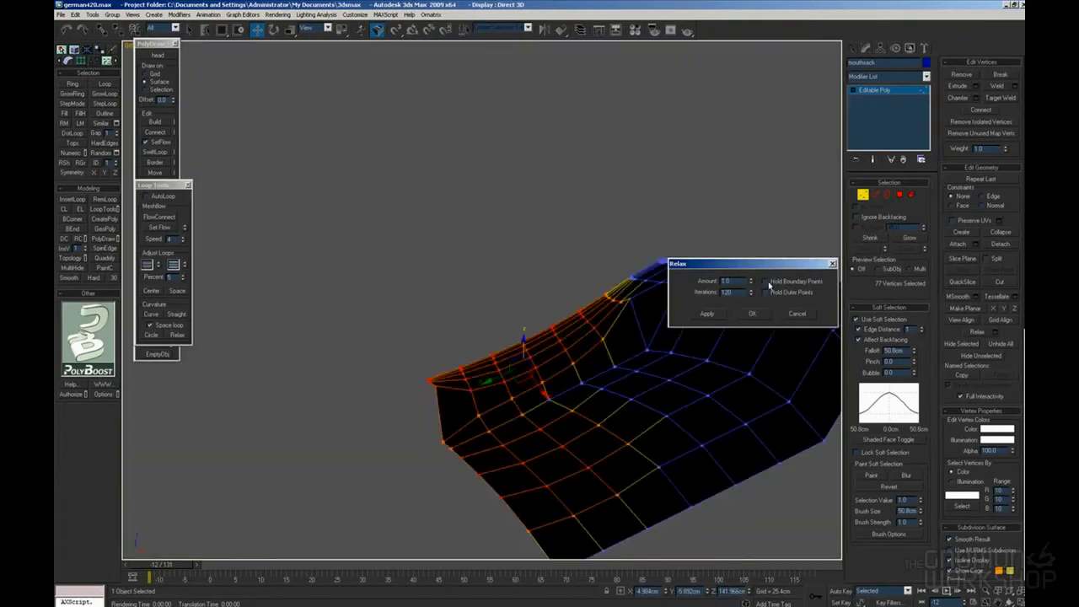
pyautogui.click(766, 282)
pyautogui.click(766, 281)
pyautogui.click(752, 313)
# Step: Turn off soft selection and reposition the bunched vertices at the side fold's open rear edge into an even curve
pyautogui.keyDown('alt'); pyautogui.moveTo(674, 314); pyautogui.dragTo(607, 251, button='middle'); pyautogui.keyUp('alt')
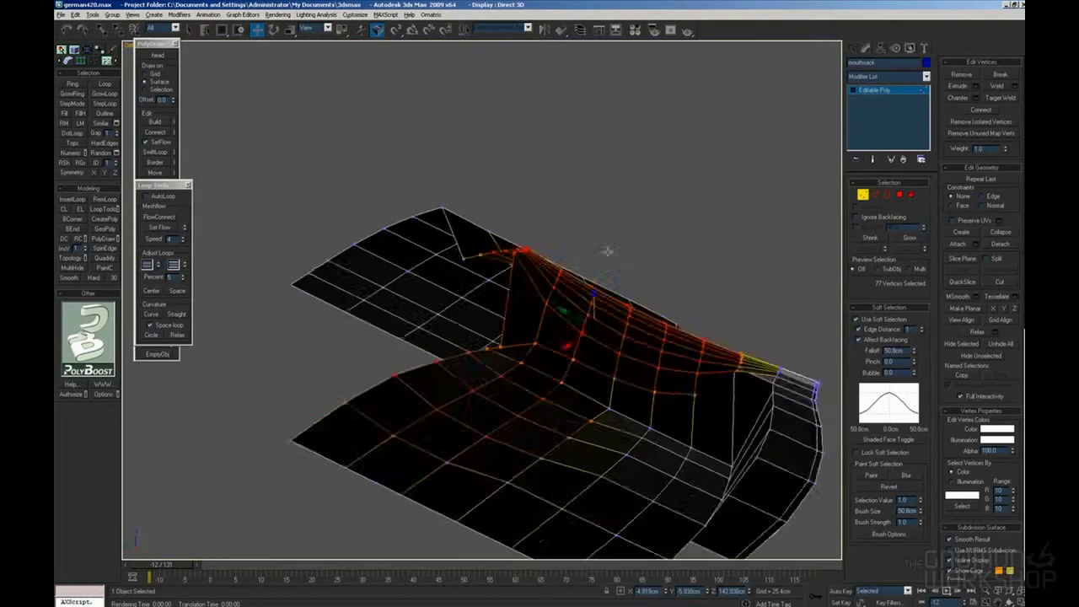
pyautogui.scroll(2, 590, 251)
pyautogui.click(535, 249)
pyautogui.keyDown('alt'); pyautogui.moveTo(534, 248); pyautogui.dragTo(533, 307, button='middle'); pyautogui.keyUp('alt')
pyautogui.keyDown('alt'); pyautogui.moveTo(509, 369); pyautogui.dragTo(507, 322, button='middle'); pyautogui.keyUp('alt')
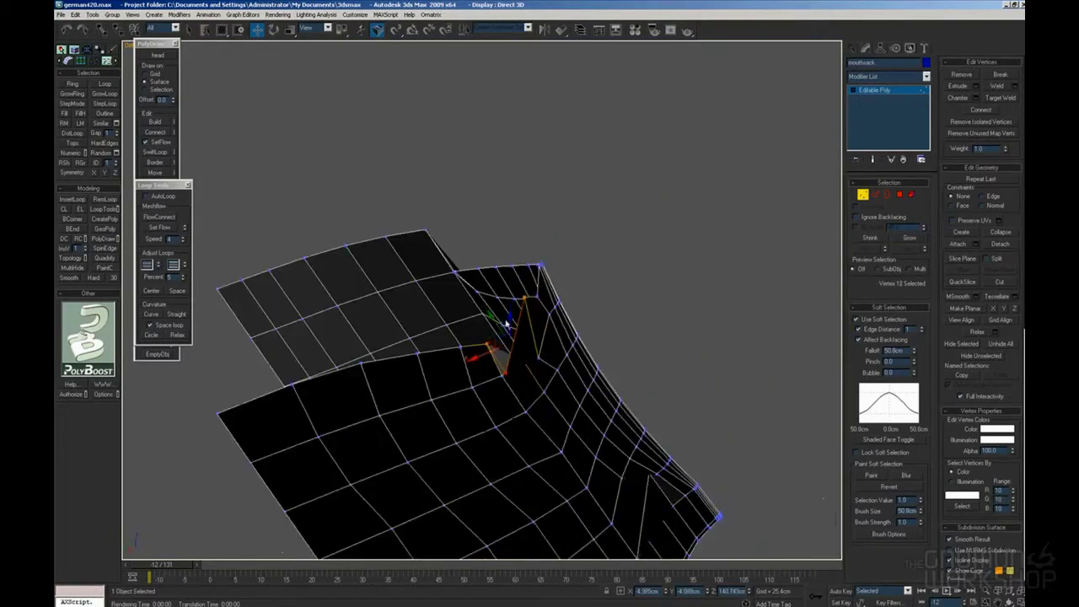
pyautogui.keyDown('alt'); pyautogui.moveTo(582, 262); pyautogui.dragTo(534, 264, button='middle'); pyautogui.keyUp('alt')
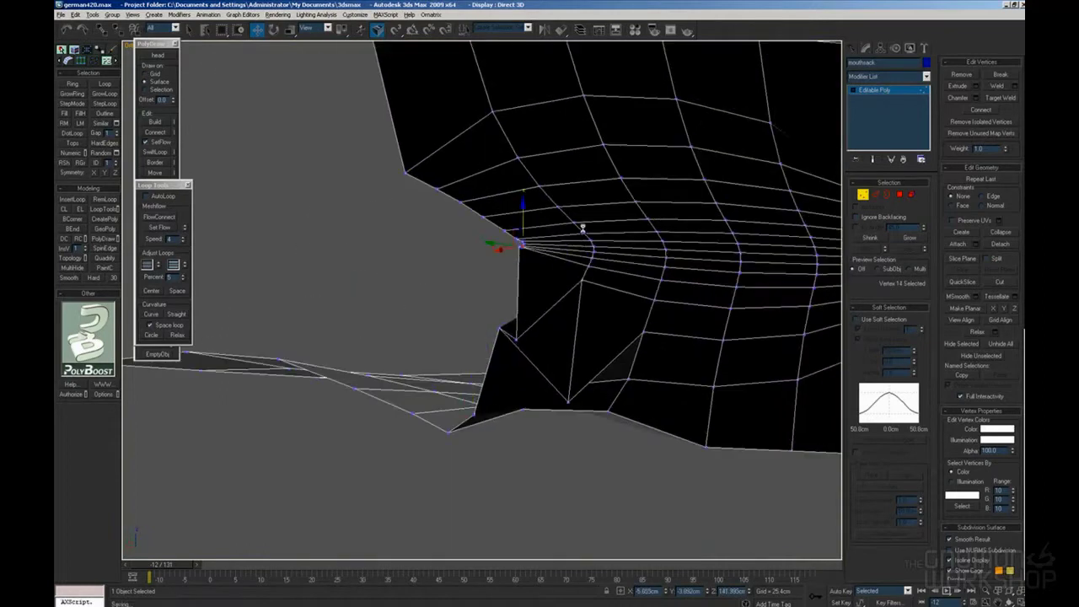
pyautogui.keyDown('alt'); pyautogui.moveTo(525, 219); pyautogui.dragTo(573, 217, button='middle'); pyautogui.keyUp('alt')
pyautogui.scroll(3, 573, 217)
pyautogui.click(585, 144)
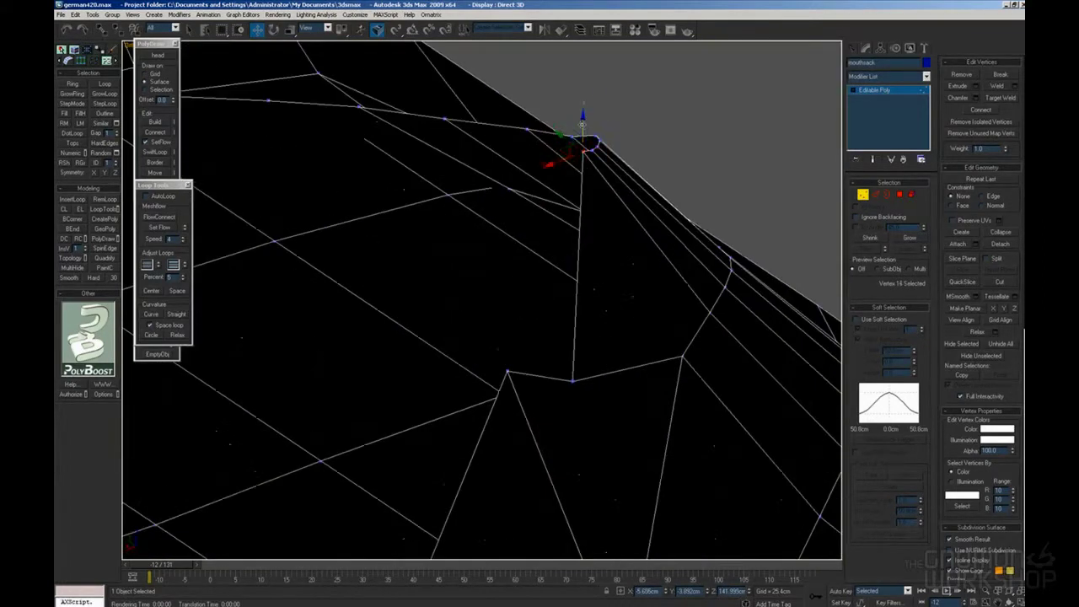
pyautogui.moveTo(584, 121); pyautogui.dragTo(581, 246)
pyautogui.keyDown('alt'); pyautogui.moveTo(582, 246); pyautogui.dragTo(538, 355, button='middle'); pyautogui.keyUp('alt')
pyautogui.keyDown('alt'); pyautogui.moveTo(523, 318); pyautogui.dragTo(515, 279, button='middle'); pyautogui.keyUp('alt')
pyautogui.click(515, 278)
pyautogui.scroll(-6, 510, 258)
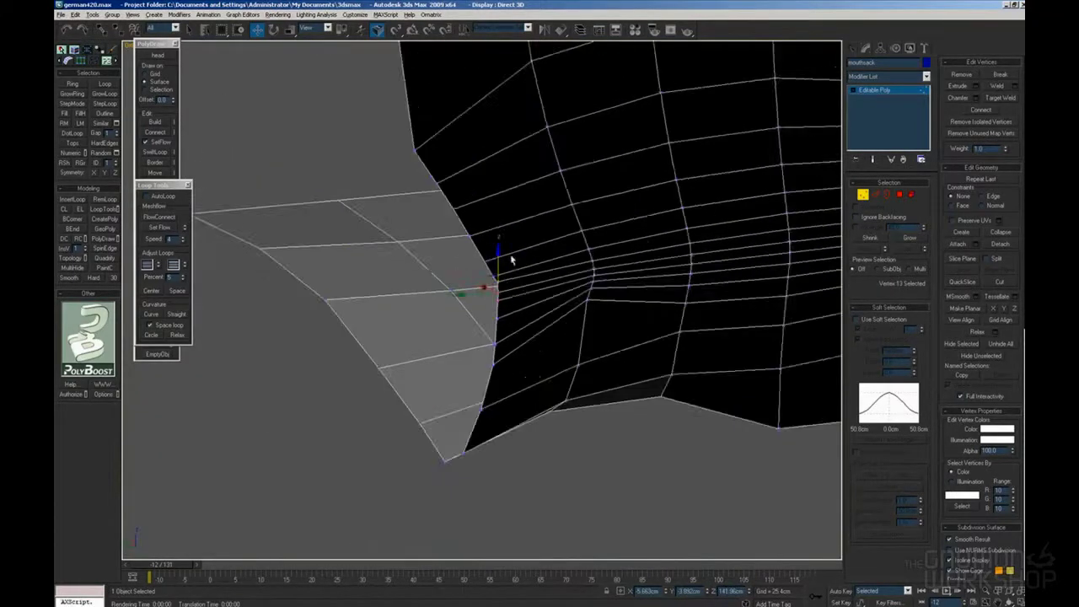
# Step: Bridge the upper and lower rear edges at the symmetry plane and cap the remaining hole in the mouthsack's back
pyautogui.click(876, 195)
pyautogui.keyDown('alt'); pyautogui.moveTo(293, 121); pyautogui.dragTo(428, 346, button='middle'); pyautogui.keyUp('alt')
pyautogui.click(480, 315)
pyautogui.click(450, 314)
pyautogui.keyDown('ctrl'); pyautogui.click(456, 461); pyautogui.keyUp('ctrl')
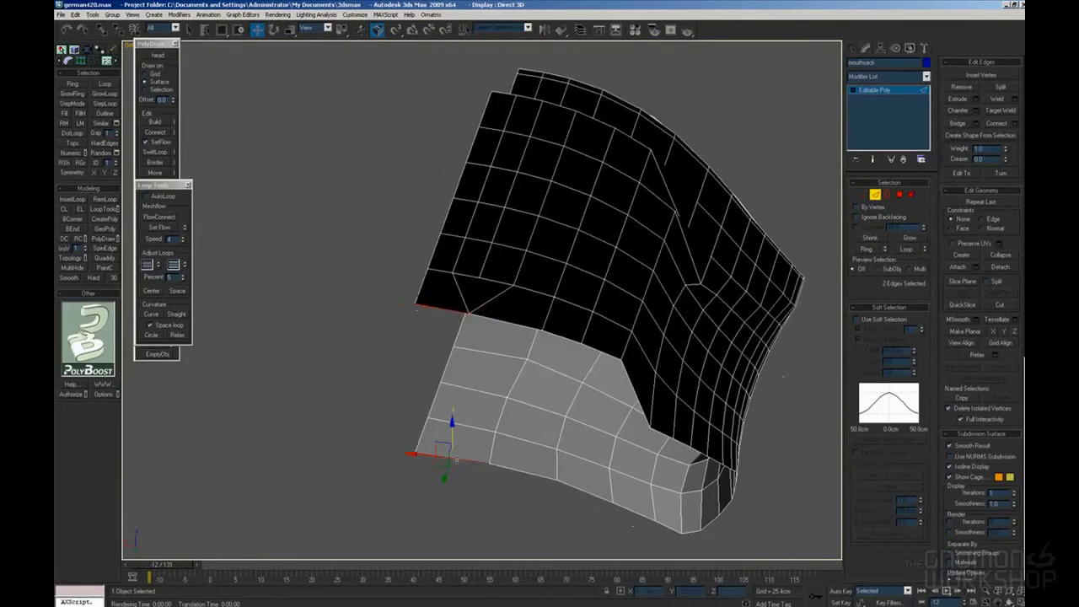
pyautogui.click(977, 123)
pyautogui.click(746, 353)
pyautogui.click(888, 195)
pyautogui.click(628, 372)
pyautogui.keyDown('alt'); pyautogui.moveTo(628, 372); pyautogui.dragTo(679, 379, button='middle'); pyautogui.keyUp('alt')
pyautogui.click(1003, 87)
# Step: Create edges across the cap between opposite upper and lower border vertices to divide it into strips
pyautogui.click(875, 195)
pyautogui.rightClick(561, 251)
pyautogui.click(548, 259)
pyautogui.click(482, 199)
pyautogui.click(492, 371)
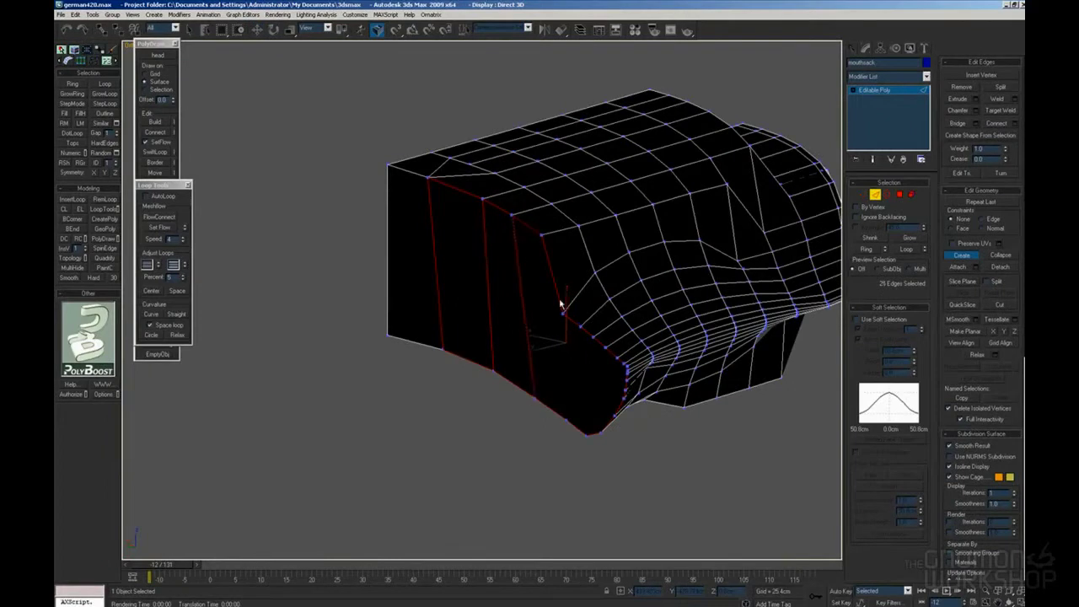
pyautogui.keyDown('alt'); pyautogui.moveTo(561, 304); pyautogui.dragTo(580, 294, button='middle'); pyautogui.keyUp('alt')
pyautogui.click(349, 261)
pyautogui.keyDown('alt'); pyautogui.moveTo(493, 379); pyautogui.dragTo(530, 378, button='middle'); pyautogui.keyUp('alt')
# Step: Select the nine upright edges on the capped back and connect them twice to add two crosswise loops
pyautogui.press('1')
pyautogui.press('w')
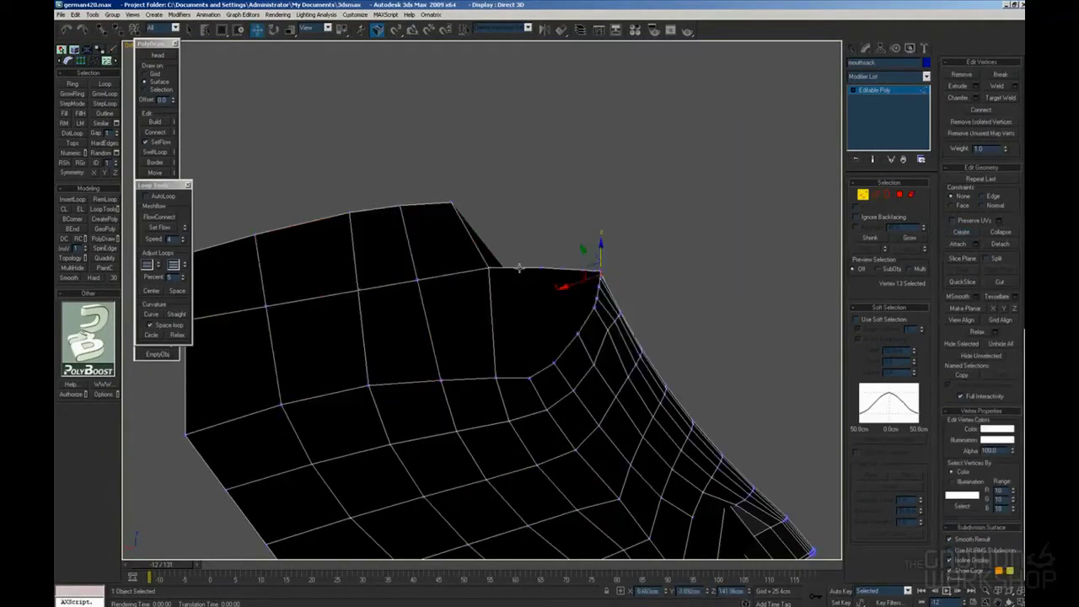
pyautogui.press('2')
pyautogui.keyDown('alt'); pyautogui.moveTo(577, 334); pyautogui.dragTo(569, 353, button='middle'); pyautogui.keyUp('alt')
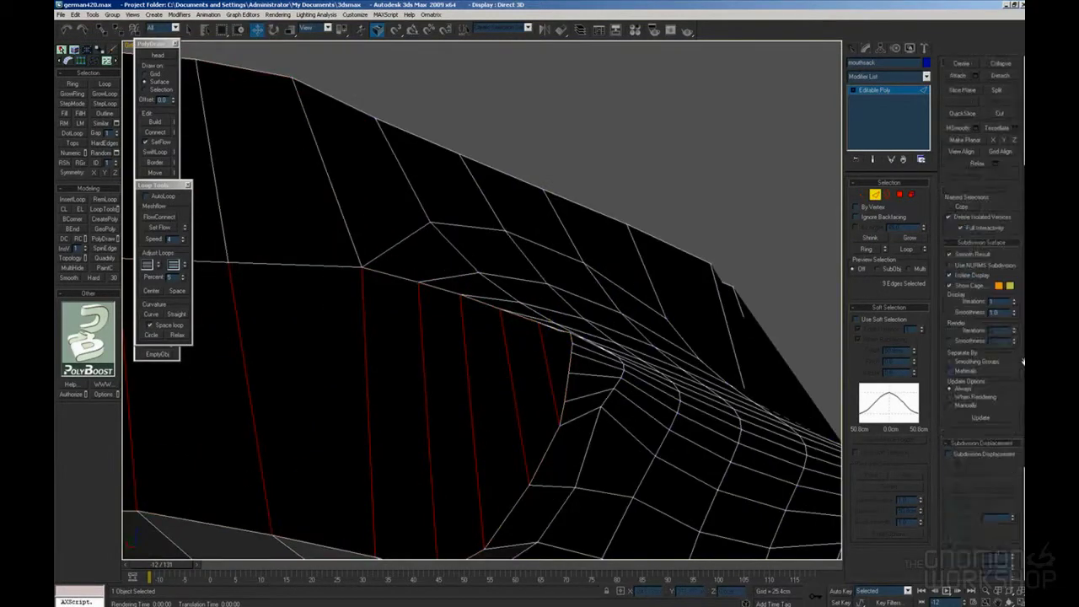
pyautogui.click(1012, 123)
pyautogui.click(738, 335)
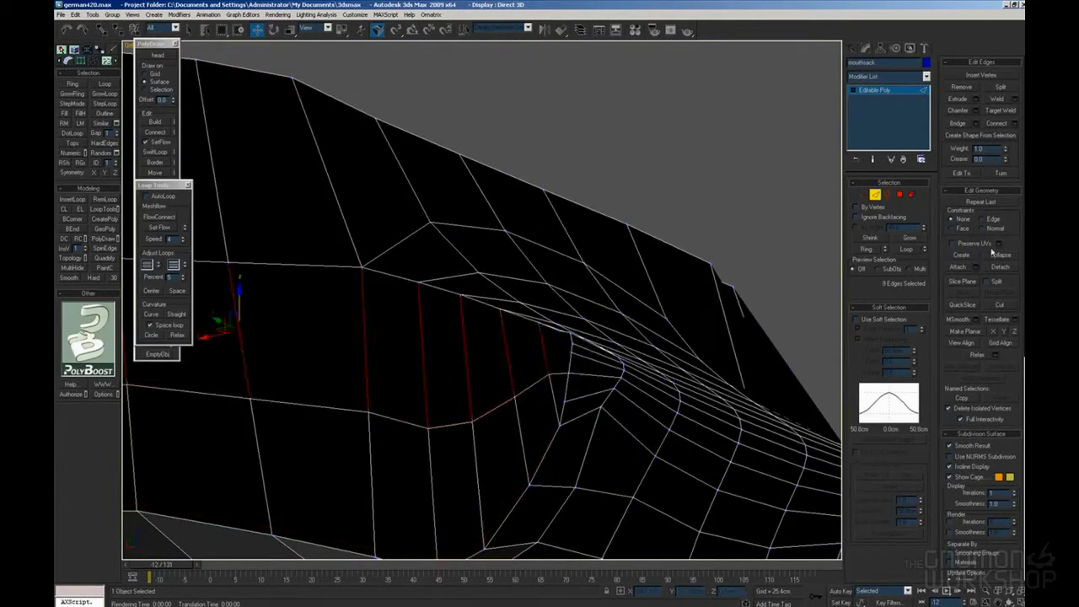
pyautogui.click(1014, 123)
pyautogui.click(738, 336)
# Step: Cut new edges through the cap's outer corner in wireframe display so the back's loops run into the side topology
pyautogui.keyDown('alt'); pyautogui.moveTo(565, 355); pyautogui.dragTo(628, 331, button='middle'); pyautogui.keyUp('alt')
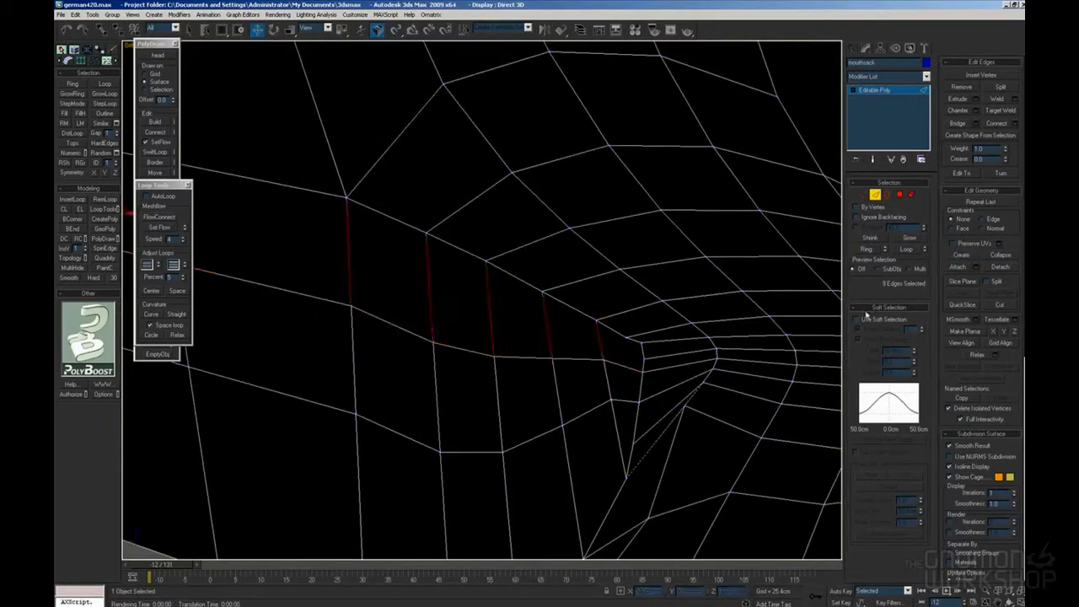
pyautogui.press('F3')
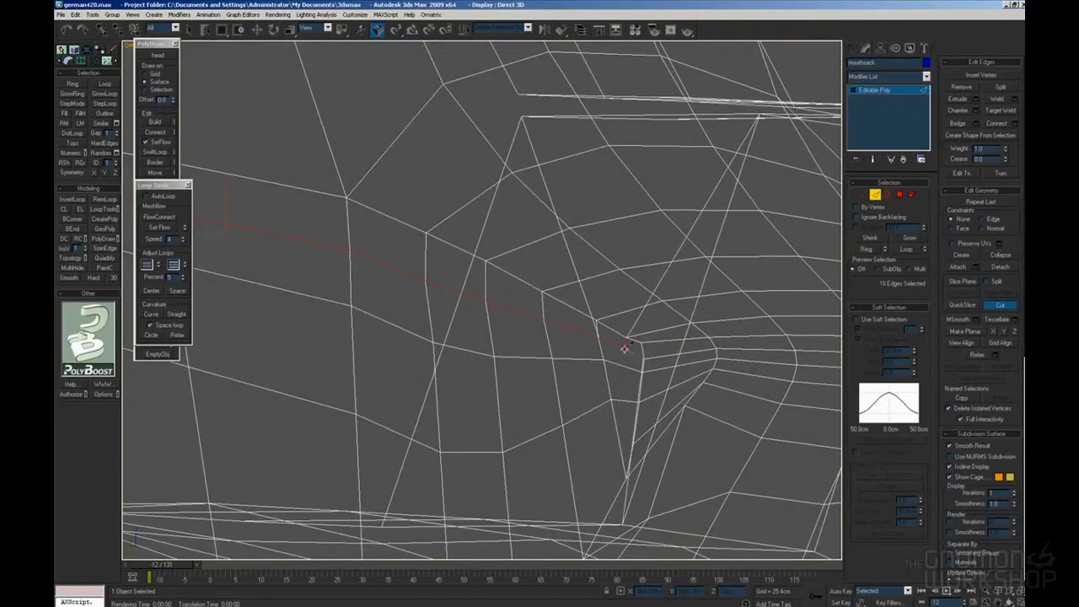
pyautogui.press('1')
pyautogui.press('2')
pyautogui.moveTo(633, 376)
pyautogui.keyDown('alt'); pyautogui.mouseDown(button='middle')
pyautogui.moveTo(649, 361)
pyautogui.moveTo(532, 291)
pyautogui.moveTo(542, 319)
pyautogui.mouseUp(button='middle'); pyautogui.keyUp('alt')
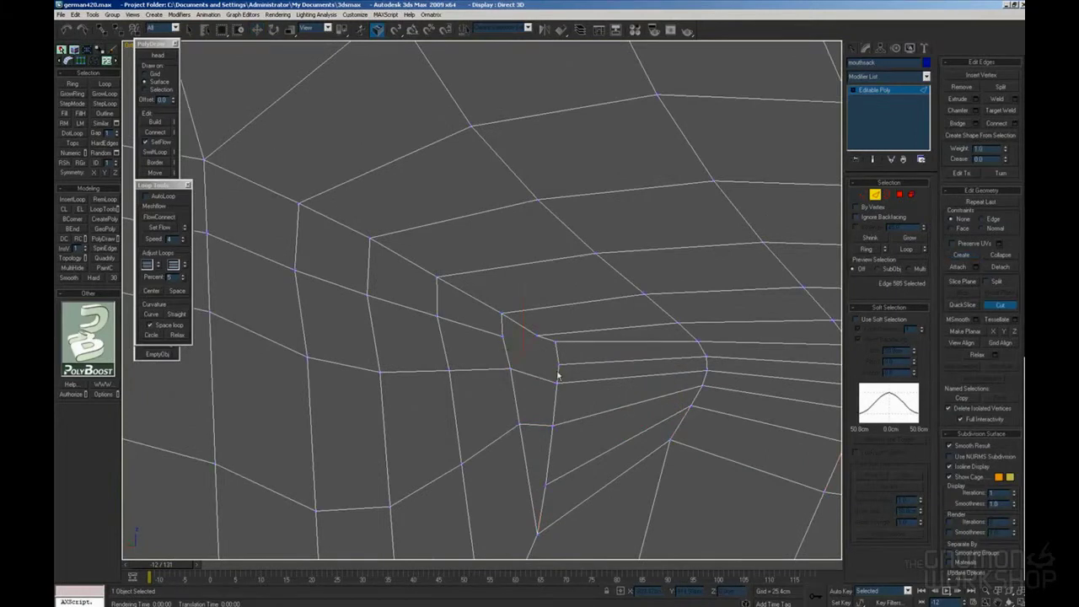
pyautogui.keyDown('alt'); pyautogui.moveTo(624, 345); pyautogui.dragTo(551, 282, button='middle'); pyautogui.keyUp('alt')
pyautogui.click(160, 216)
# Step: Create a connecting edge at the cap's outer corner and remove two surplus vertices beside it
pyautogui.rightClick(524, 271)
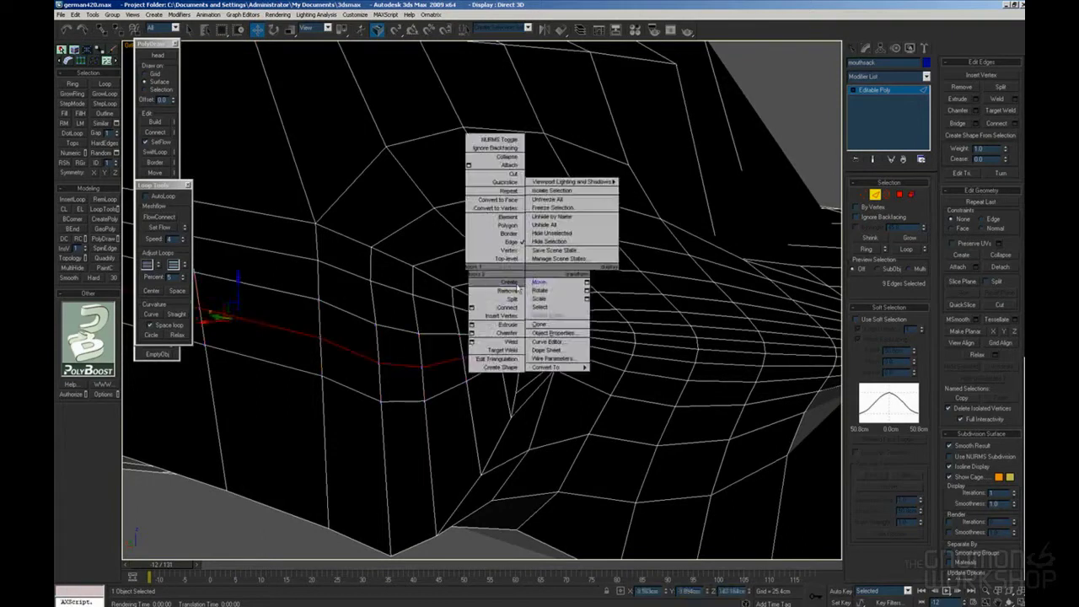
pyautogui.click(510, 282)
pyautogui.click(498, 348)
pyautogui.scroll(-6, 498, 340)
pyautogui.keyDown('alt'); pyautogui.moveTo(499, 340); pyautogui.dragTo(516, 360, button='middle'); pyautogui.keyUp('alt')
pyautogui.scroll(5, 458, 351)
pyautogui.press('w')
pyautogui.press('1')
pyautogui.click(455, 349)
pyautogui.keyDown('ctrl'); pyautogui.click(430, 367); pyautogui.keyUp('ctrl')
pyautogui.press('BackSpace')
# Step: Mirror the finished half into a complete mouthsack with a Symmetry modifier and collapse it to an editable poly
pyautogui.press('2')
pyautogui.scroll(-3, 421, 355)
pyautogui.keyDown('alt'); pyautogui.moveTo(407, 345); pyautogui.dragTo(439, 282, button='middle'); pyautogui.keyUp('alt')
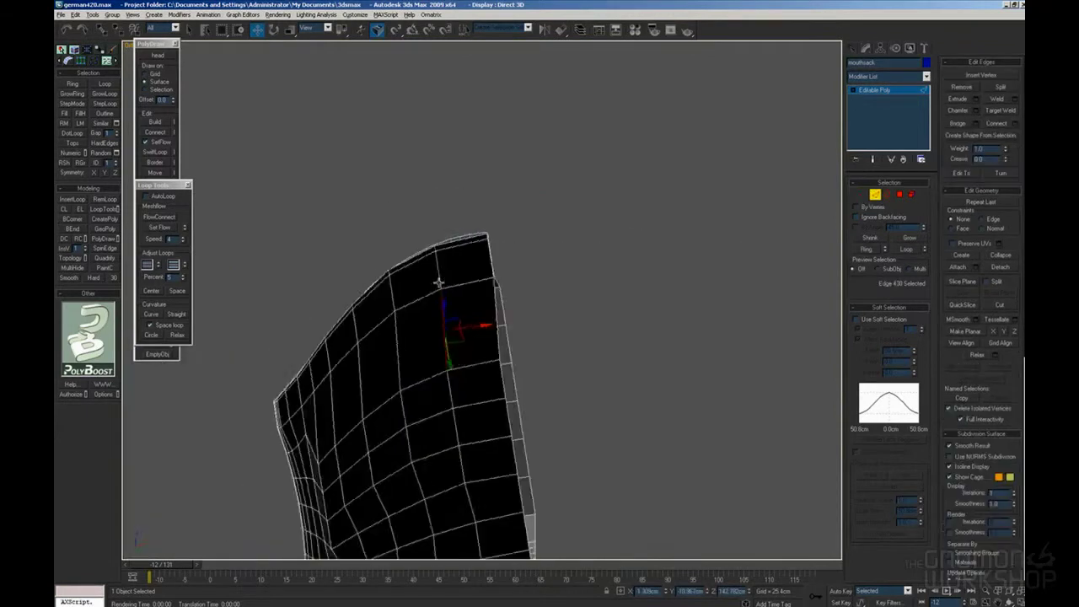
pyautogui.press('t')
pyautogui.press('2')
pyautogui.click(926, 76)
pyautogui.click(891, 312)
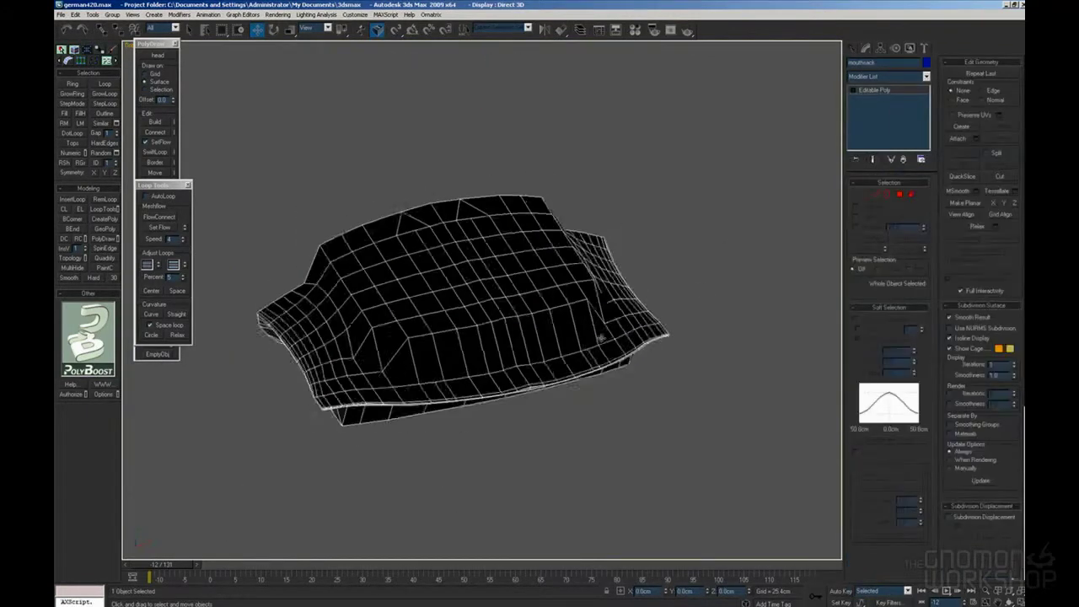
pyautogui.scroll(2, 599, 337)
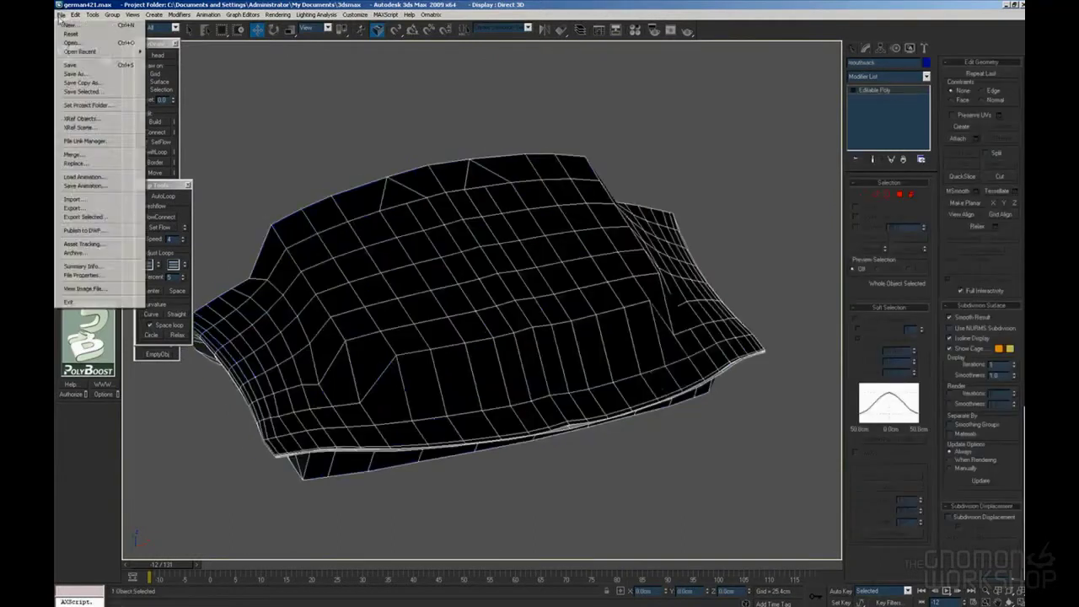
# Step: Save the scene as german422.max and export the selected mesh as an OBJ file named mouthsack
pyautogui.click(84, 91)
pyautogui.moveTo(469, 198); pyautogui.dragTo(478, 193, button='middle')
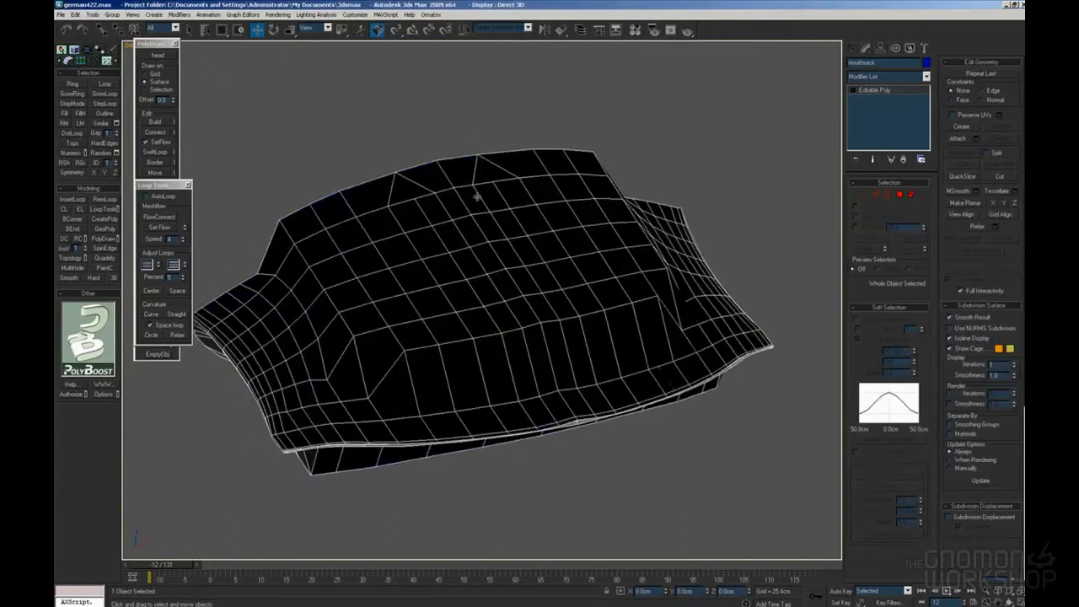
pyautogui.click(62, 14)
pyautogui.click(91, 222)
pyautogui.write('mouthsack')
pyautogui.press('Return')
pyautogui.click(505, 392)
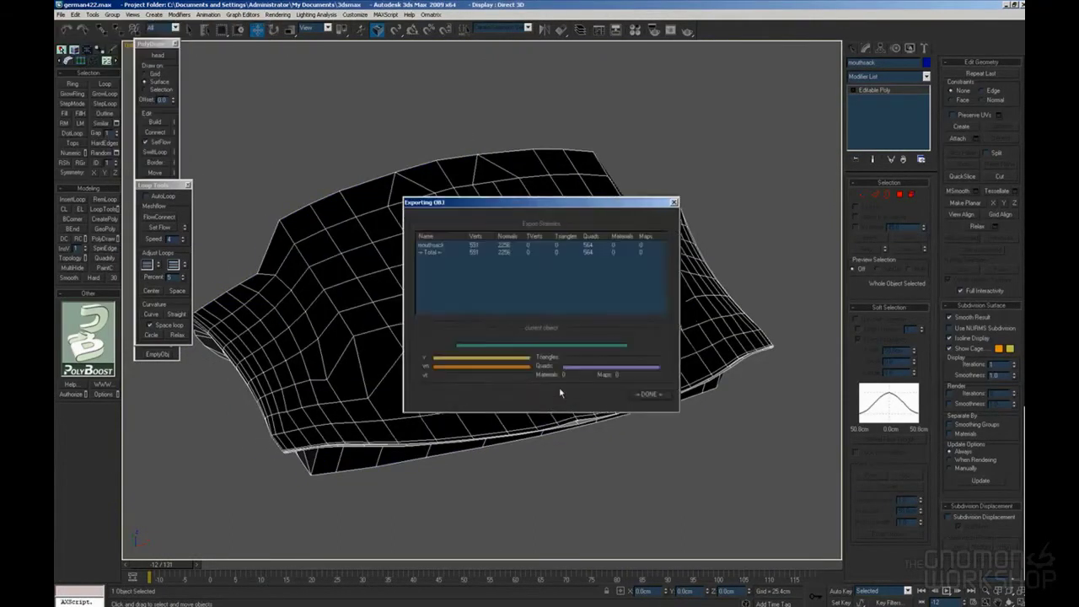
pyautogui.click(650, 393)
# Step: Switch to ZBrush, import the mouthsack OBJ, draw it on the canvas and frame it in edit mode
pyautogui.click(701, 528)
pyautogui.hotkey('ctrl', 'o')
pyautogui.press('n')
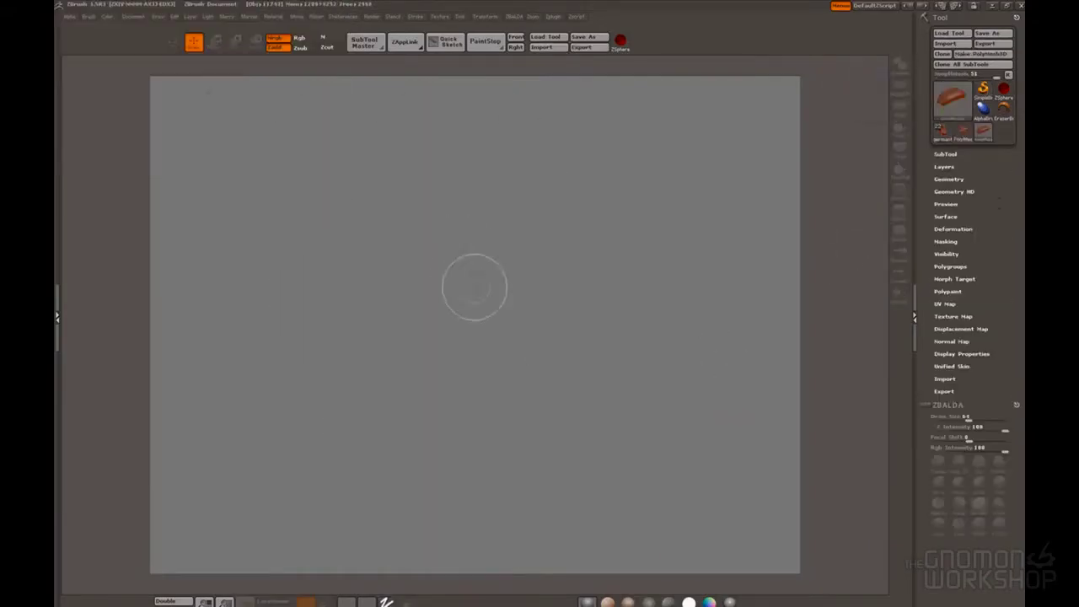
pyautogui.moveTo(487, 324); pyautogui.dragTo(504, 358)
pyautogui.press('t')
pyautogui.press('f')
pyautogui.moveTo(755, 485)
pyautogui.keyDown('alt'); pyautogui.mouseDown()
pyautogui.moveTo(758, 346)
pyautogui.moveTo(953, 388)
pyautogui.mouseUp(); pyautogui.keyUp('alt')
# Step: Turn on double-sided display for the imported mouthsack
pyautogui.click(951, 354)
pyautogui.click(949, 375)
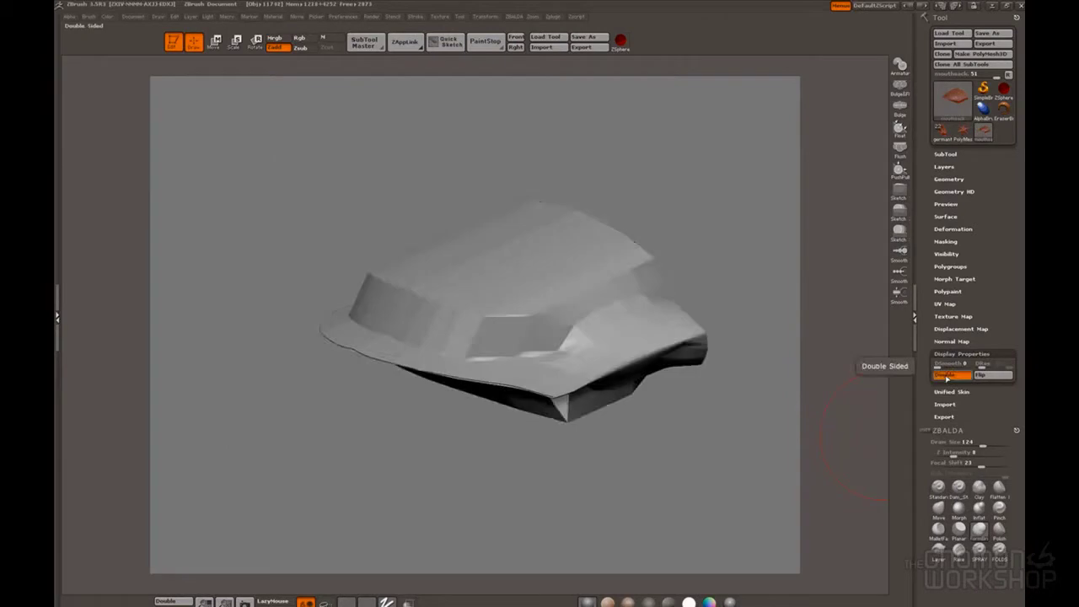
pyautogui.click(949, 375)
pyautogui.click(946, 404)
pyautogui.click(947, 376)
# Step: Check the mouthsack's polygon frame and subdivide the mesh
pyautogui.moveTo(772, 225)
pyautogui.mouseDown()
pyautogui.moveTo(759, 257)
pyautogui.moveTo(703, 251)
pyautogui.moveTo(700, 186)
pyautogui.moveTo(740, 230)
pyautogui.moveTo(556, 242)
pyautogui.mouseUp()
pyautogui.hotkey('shift', 'f')
pyautogui.hotkey('ctrl', 'd')
pyautogui.hotkey('shift', 'f')
# Step: Sculpt the mouthsack's surface and side walls with broad strokes, switching down and up a subdivision level
pyautogui.press('space')
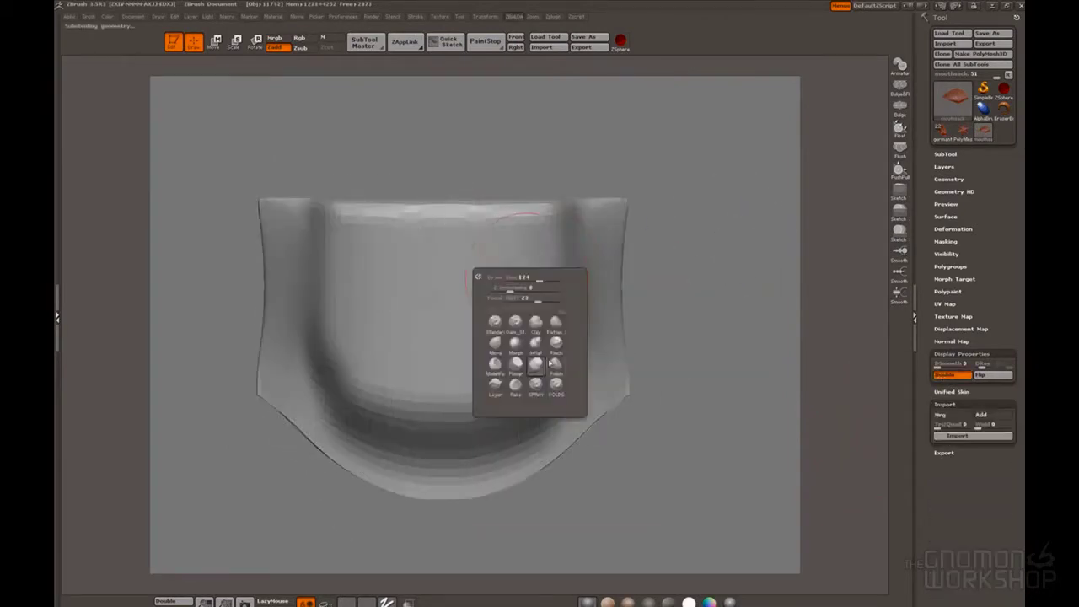
pyautogui.moveTo(232, 268)
pyautogui.keyDown('alt'); pyautogui.mouseDown()
pyautogui.moveTo(180, 298)
pyautogui.moveTo(285, 252)
pyautogui.mouseUp(); pyautogui.keyUp('alt')
pyautogui.moveTo(383, 253)
pyautogui.mouseDown()
pyautogui.moveTo(371, 212)
pyautogui.moveTo(347, 252)
pyautogui.mouseUp()
pyautogui.moveTo(717, 363); pyautogui.dragTo(692, 253)
pyautogui.moveTo(441, 174); pyautogui.dragTo(396, 168)
pyautogui.moveTo(296, 284)
pyautogui.mouseDown()
pyautogui.moveTo(537, 120)
pyautogui.moveTo(577, 107)
pyautogui.mouseUp()
pyautogui.hotkey('shift', 'd')
pyautogui.press('d')
pyautogui.moveTo(362, 240); pyautogui.dragTo(296, 284)
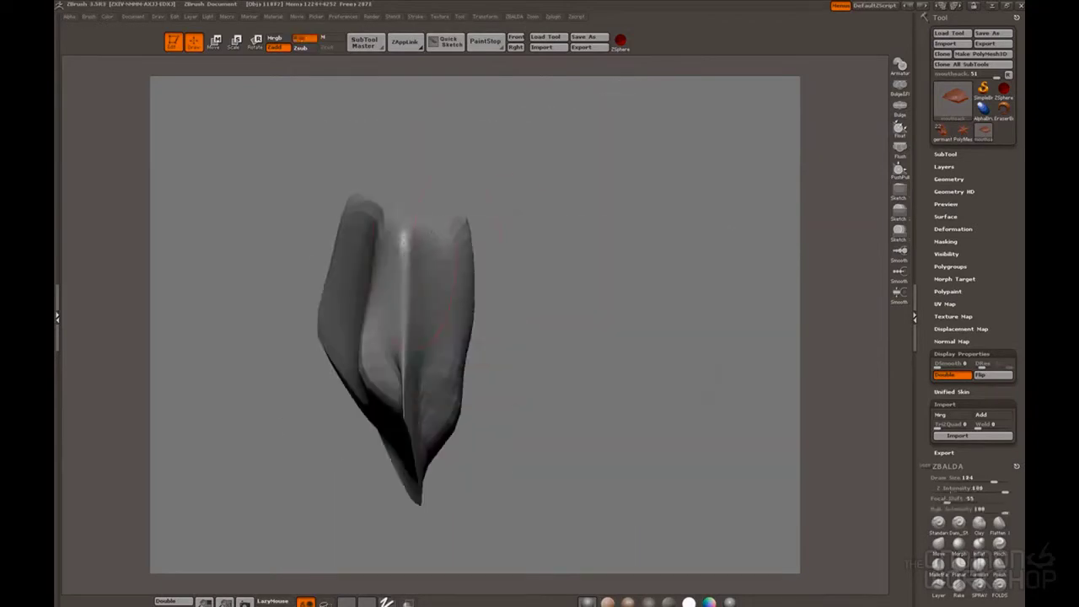
# Step: Switch the sculpting brush used on the mouthsack and bring up its auto-masking options
pyautogui.press('space')
pyautogui.click(472, 360)
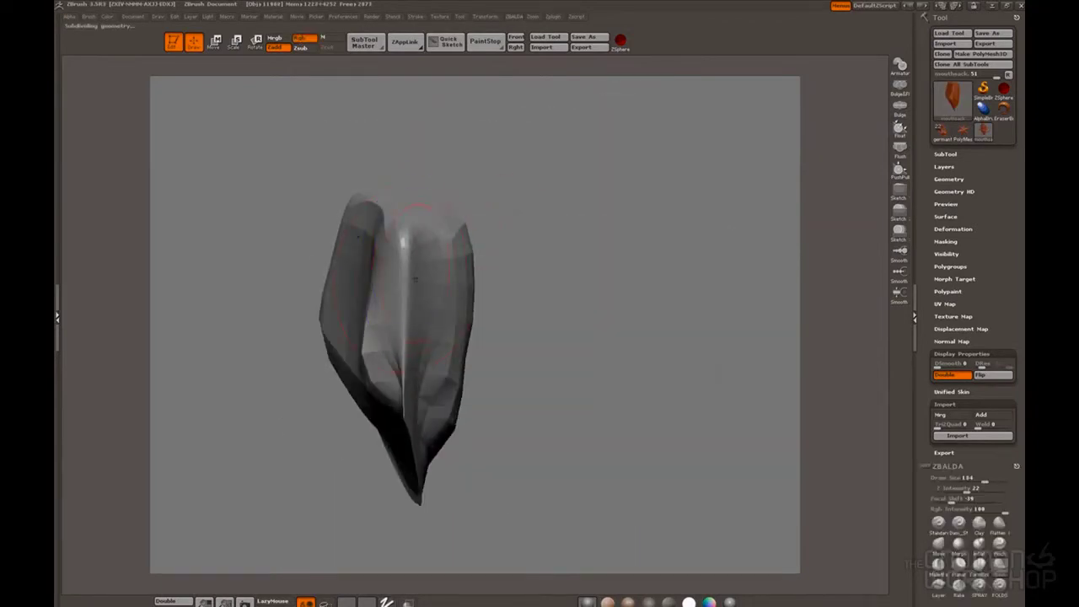
pyautogui.moveTo(523, 270)
pyautogui.mouseDown()
pyautogui.moveTo(660, 237)
pyautogui.moveTo(531, 228)
pyautogui.mouseUp()
pyautogui.moveTo(89, 17)
pyautogui.moveTo(188, 193); pyautogui.dragTo(188, 173)
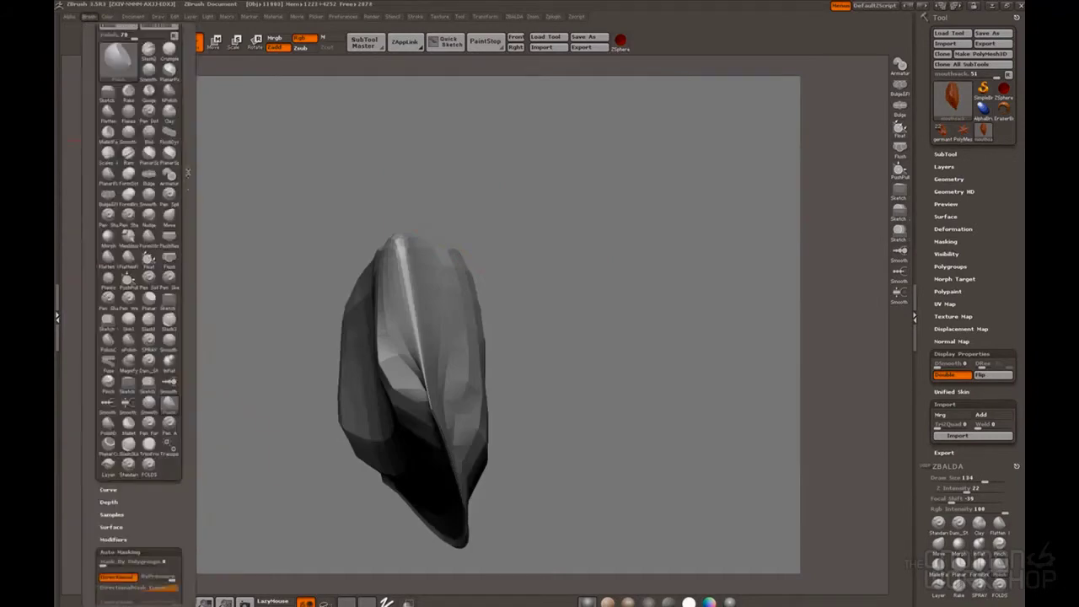
pyautogui.scroll(-5, 187, 173)
pyautogui.moveTo(582, 270); pyautogui.dragTo(509, 241)
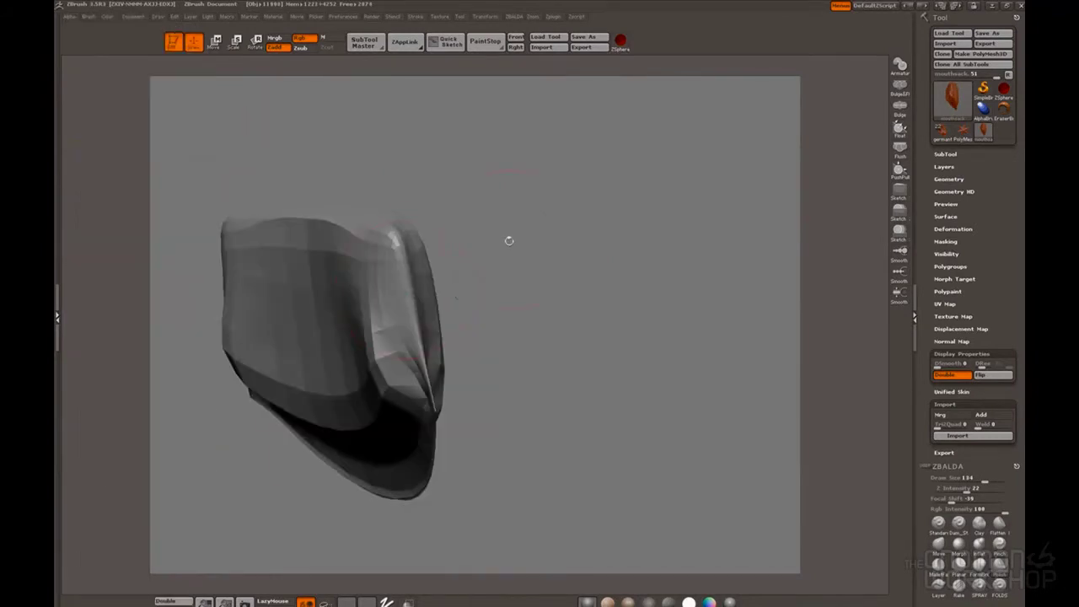
# Step: Turn on the mouthsack's polygon frame and push its folded side walls outward with broad strokes
pyautogui.moveTo(327, 291)
pyautogui.mouseDown()
pyautogui.moveTo(679, 133)
pyautogui.moveTo(498, 287)
pyautogui.moveTo(616, 290)
pyautogui.moveTo(616, 278)
pyautogui.mouseUp()
pyautogui.hotkey('shift', 'f')
pyautogui.moveTo(708, 338); pyautogui.dragTo(594, 320)
pyautogui.moveTo(500, 289); pyautogui.dragTo(496, 282)
pyautogui.press('space')
pyautogui.click(380, 342)
pyautogui.moveTo(392, 229); pyautogui.dragTo(398, 215)
pyautogui.moveTo(637, 257)
pyautogui.mouseDown()
pyautogui.moveTo(582, 211)
pyautogui.moveTo(540, 279)
pyautogui.mouseUp()
pyautogui.press('space')
# Step: Smooth the mouthsack's side walls and pinched corner, working around the mesh from several angles
pyautogui.keyDown('shift'); pyautogui.moveTo(371, 245); pyautogui.dragTo(383, 190); pyautogui.keyUp('shift')
pyautogui.moveTo(573, 286)
pyautogui.mouseDown()
pyautogui.moveTo(627, 186)
pyautogui.moveTo(581, 269)
pyautogui.moveTo(591, 186)
pyautogui.mouseUp()
pyautogui.keyDown('shift'); pyautogui.moveTo(320, 279); pyautogui.dragTo(387, 388); pyautogui.keyUp('shift')
pyautogui.moveTo(582, 278); pyautogui.dragTo(607, 219)
pyautogui.keyDown('shift'); pyautogui.moveTo(497, 447); pyautogui.dragTo(565, 472); pyautogui.keyUp('shift')
pyautogui.moveTo(481, 225)
pyautogui.keyDown('alt'); pyautogui.mouseDown()
pyautogui.moveTo(580, 309)
pyautogui.moveTo(699, 289)
pyautogui.moveTo(682, 253)
pyautogui.moveTo(675, 320)
pyautogui.mouseUp(); pyautogui.keyUp('alt')
pyautogui.moveTo(379, 379); pyautogui.dragTo(400, 413)
pyautogui.moveTo(692, 245); pyautogui.dragTo(782, 214)
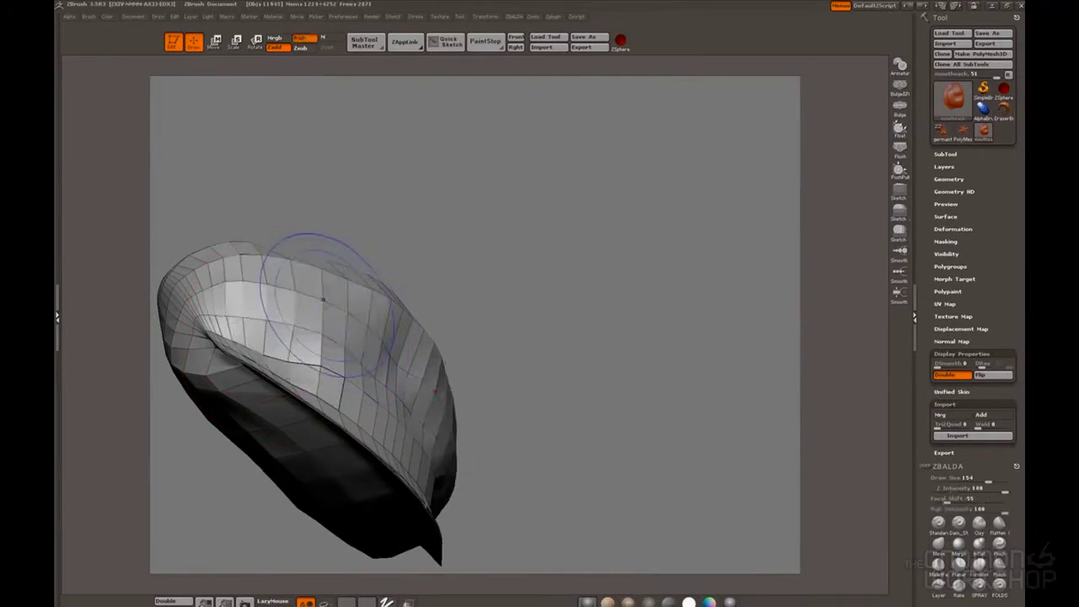
# Step: Round the mouthsack's back and walls into a full, evenly curved bulb with large sculpting and smoothing strokes
pyautogui.moveTo(322, 299); pyautogui.dragTo(219, 359)
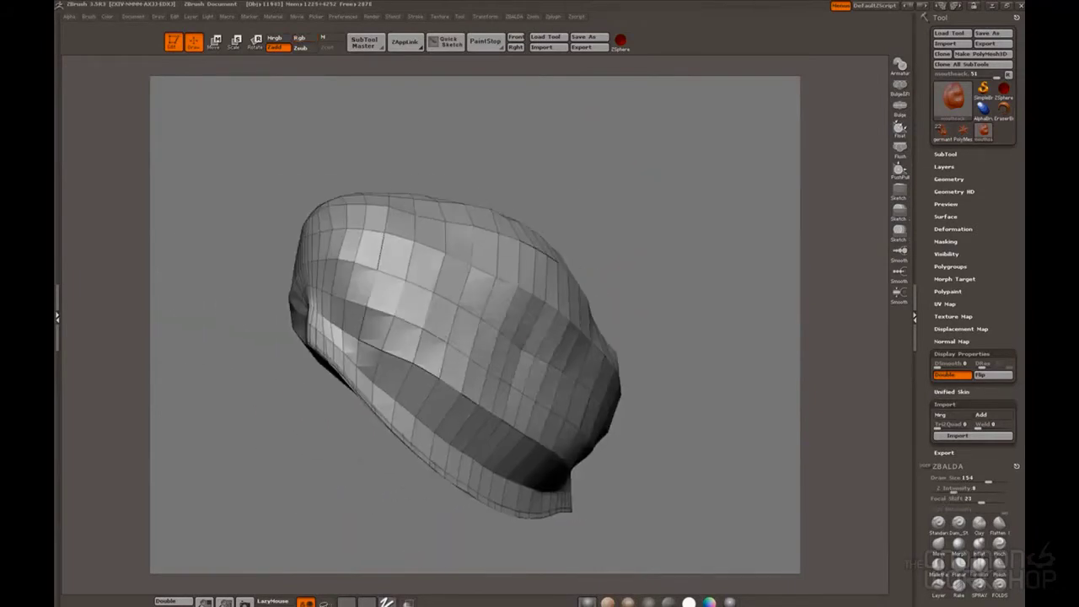
pyautogui.moveTo(434, 319); pyautogui.dragTo(688, 265)
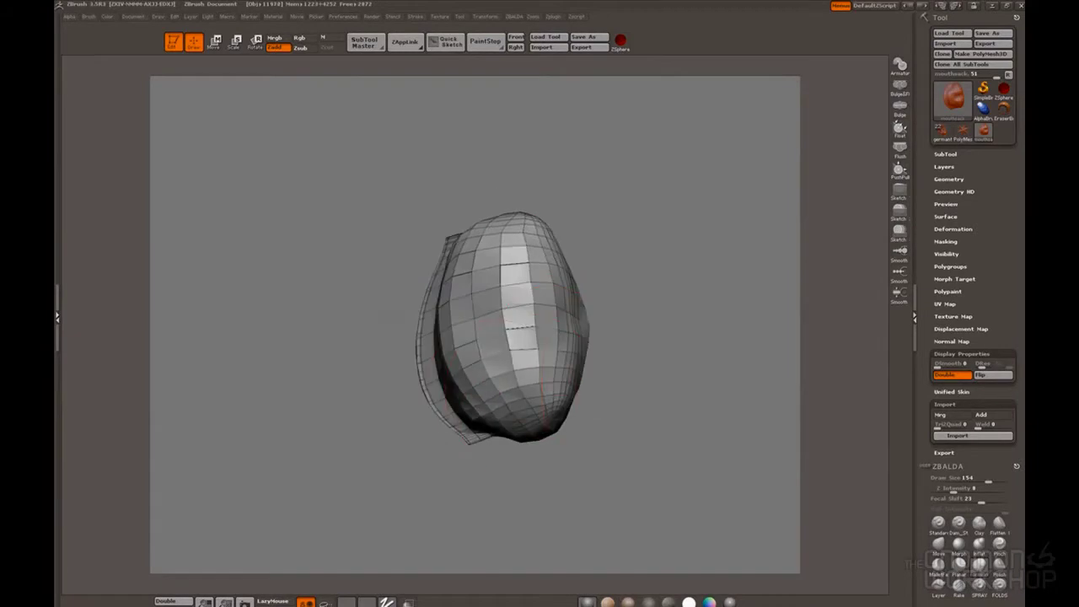
pyautogui.moveTo(386, 317); pyautogui.dragTo(526, 256)
pyautogui.moveTo(592, 248)
pyautogui.mouseDown()
pyautogui.moveTo(658, 236)
pyautogui.moveTo(629, 231)
pyautogui.moveTo(590, 253)
pyautogui.moveTo(556, 278)
pyautogui.moveTo(564, 299)
pyautogui.mouseUp()
pyautogui.moveTo(475, 305)
pyautogui.mouseDown()
pyautogui.moveTo(509, 260)
pyautogui.moveTo(430, 273)
pyautogui.moveTo(447, 320)
pyautogui.moveTo(435, 344)
pyautogui.moveTo(473, 310)
pyautogui.moveTo(571, 285)
pyautogui.mouseUp()
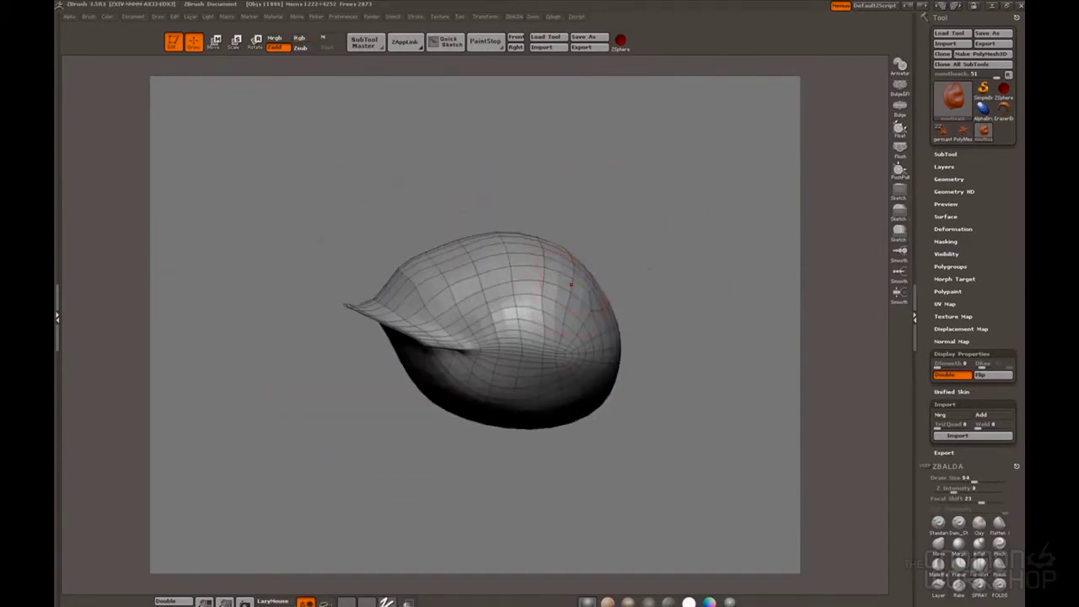
pyautogui.moveTo(532, 336); pyautogui.dragTo(438, 195)
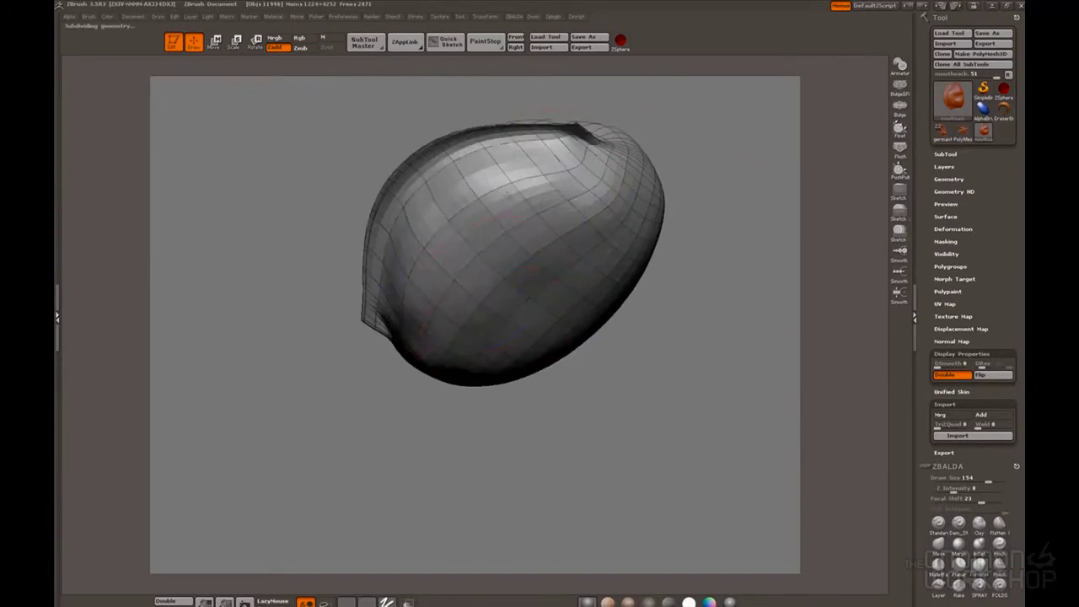
pyautogui.moveTo(464, 281)
pyautogui.mouseDown()
pyautogui.moveTo(706, 216)
pyautogui.moveTo(574, 261)
pyautogui.moveTo(752, 333)
pyautogui.moveTo(623, 278)
pyautogui.moveTo(590, 222)
pyautogui.moveTo(670, 326)
pyautogui.moveTo(545, 412)
pyautogui.mouseUp()
pyautogui.moveTo(606, 281); pyautogui.dragTo(599, 334)
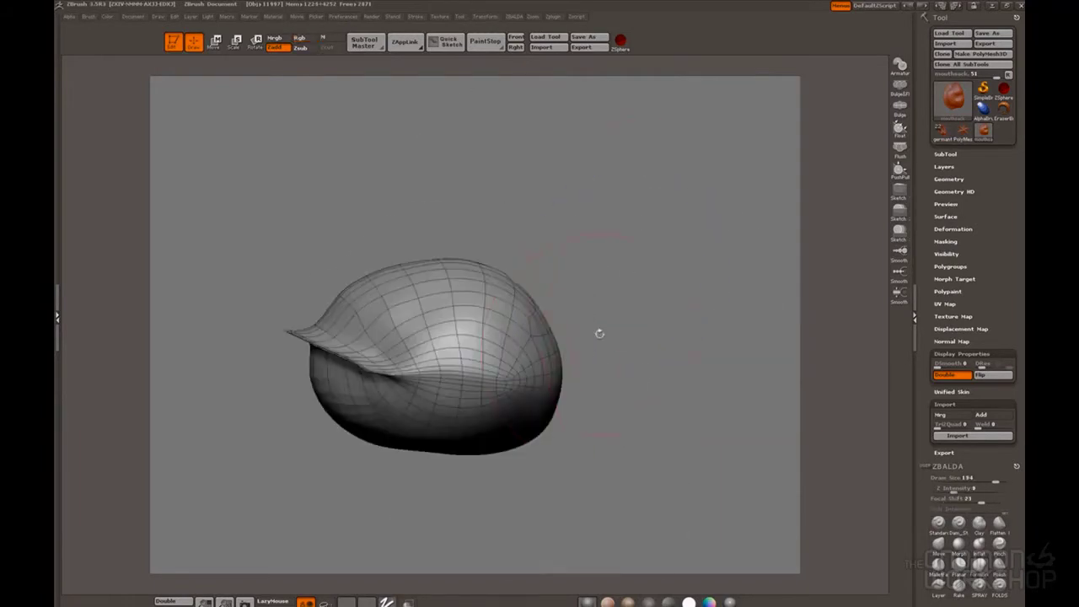
pyautogui.moveTo(493, 301); pyautogui.dragTo(626, 219)
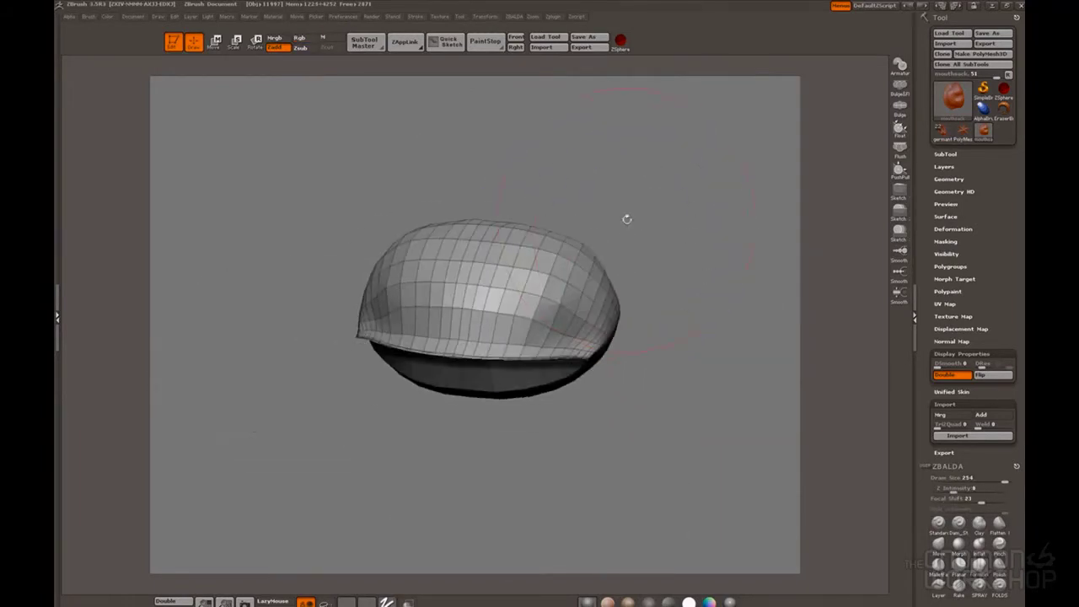
# Step: Export the sculpted mouthsack as OBJ, switch to 3ds Max and import it there as a single mesh
pyautogui.click(983, 43)
pyautogui.click(522, 333)
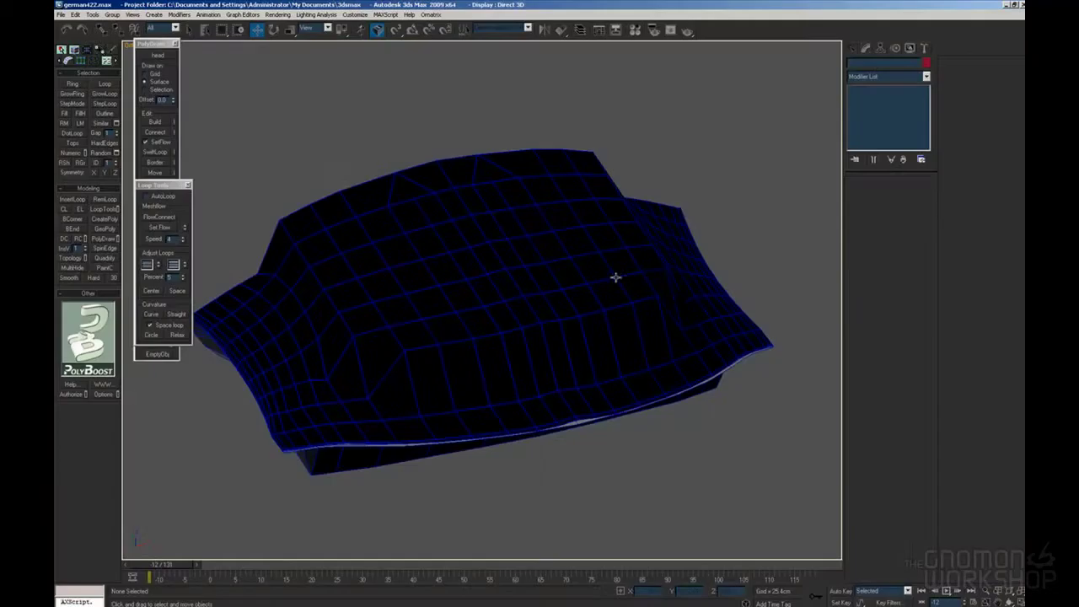
pyautogui.click(59, 15)
pyautogui.click(67, 229)
pyautogui.doubleClick(145, 64)
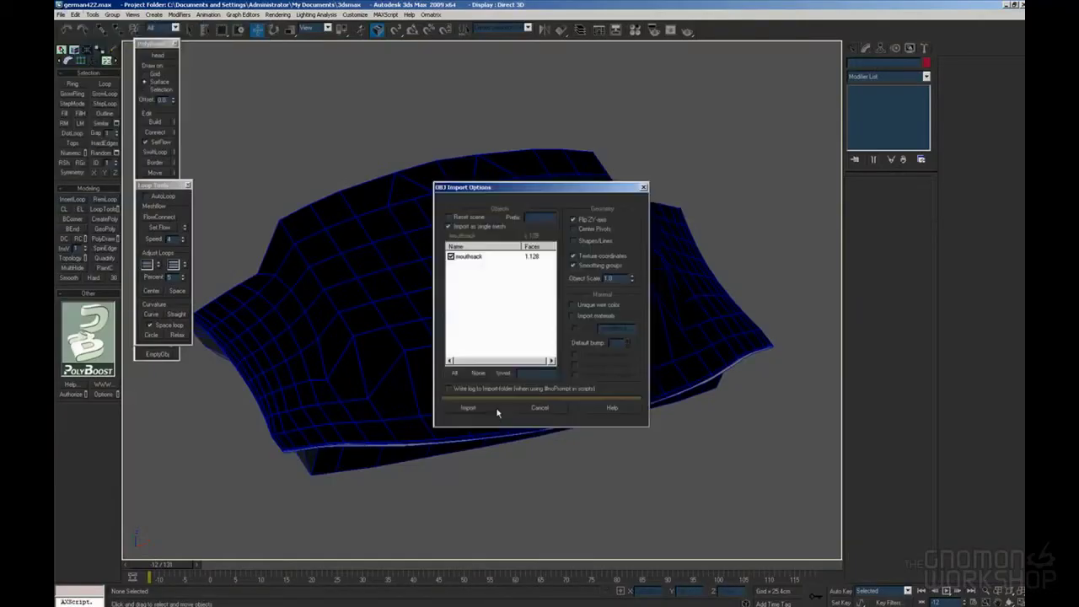
pyautogui.click(485, 407)
pyautogui.click(597, 327)
pyautogui.click(585, 426)
pyautogui.click(600, 344)
# Step: Split the imported mouthsack along its centre edge loop and delete one half
pyautogui.keyDown('alt'); pyautogui.moveTo(600, 344); pyautogui.dragTo(485, 305, button='middle'); pyautogui.keyUp('alt')
pyautogui.click(544, 355)
pyautogui.click(892, 149)
pyautogui.press('2')
pyautogui.doubleClick(481, 255)
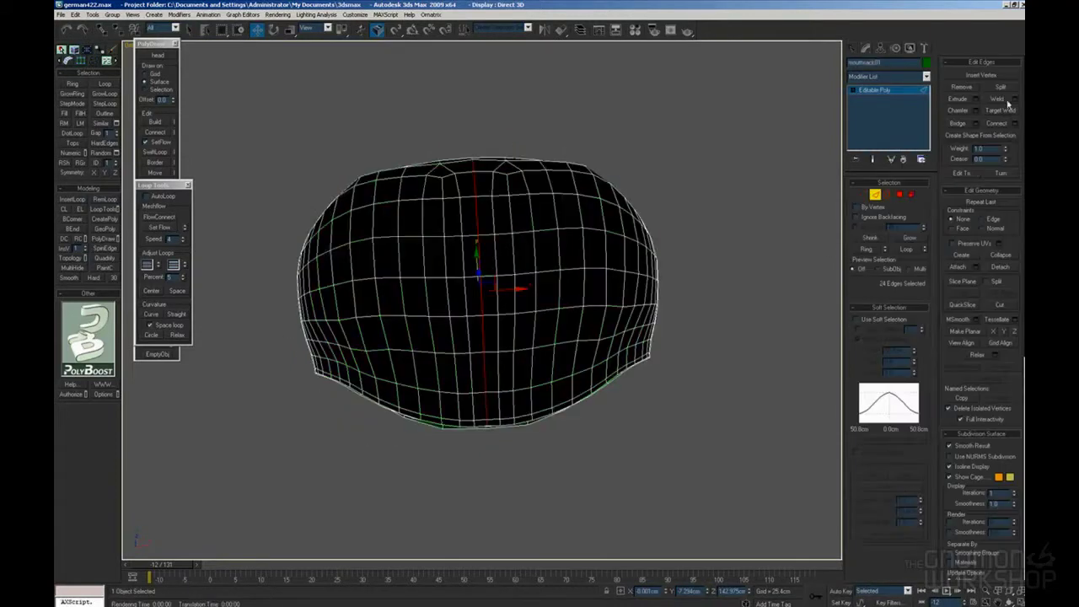
pyautogui.click(1006, 99)
pyautogui.press('5')
pyautogui.click(621, 256)
pyautogui.press('Delete')
pyautogui.keyDown('alt'); pyautogui.moveTo(622, 255); pyautogui.dragTo(528, 241, button='middle'); pyautogui.keyUp('alt')
pyautogui.press('5')
pyautogui.click(605, 247)
pyautogui.click(528, 241)
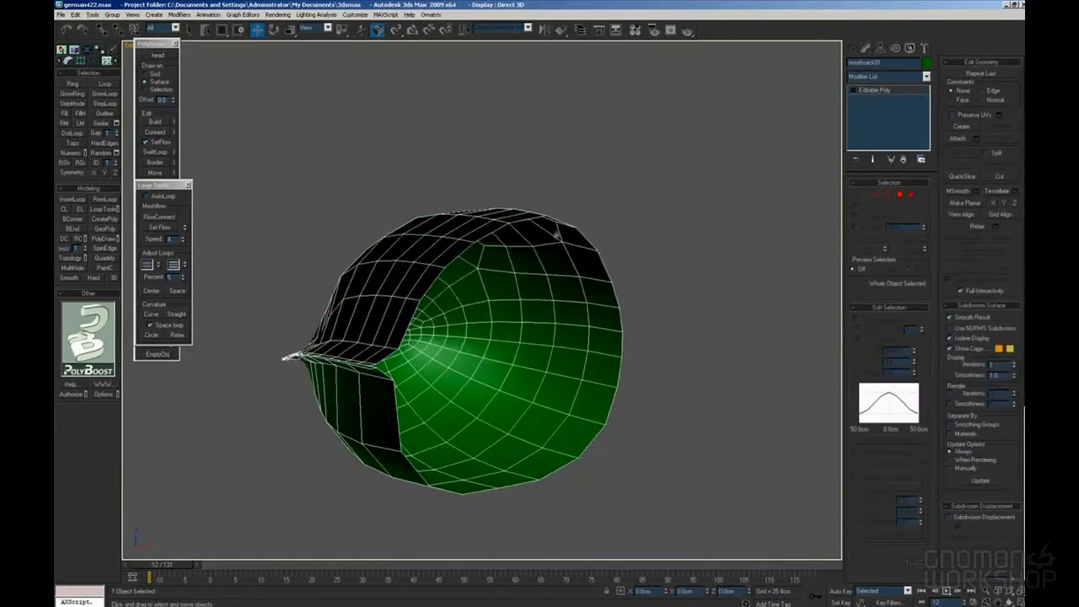
# Step: Show the meshes in wireframe and select the original mouthsack lying inside the rounded one
pyautogui.scroll(-8, 535, 282)
pyautogui.press('v')
pyautogui.keyDown('alt'); pyautogui.moveTo(535, 281); pyautogui.dragTo(558, 312, button='middle'); pyautogui.keyUp('alt')
pyautogui.press('f')
pyautogui.scroll(8, 541, 273)
pyautogui.hotkey('alt', 'q')
pyautogui.scroll(5, 677, 312)
pyautogui.hotkey('ctrl', 'd')
pyautogui.press('F3')
pyautogui.click(558, 312)
pyautogui.press('2')
pyautogui.press('2')
pyautogui.click(582, 287)
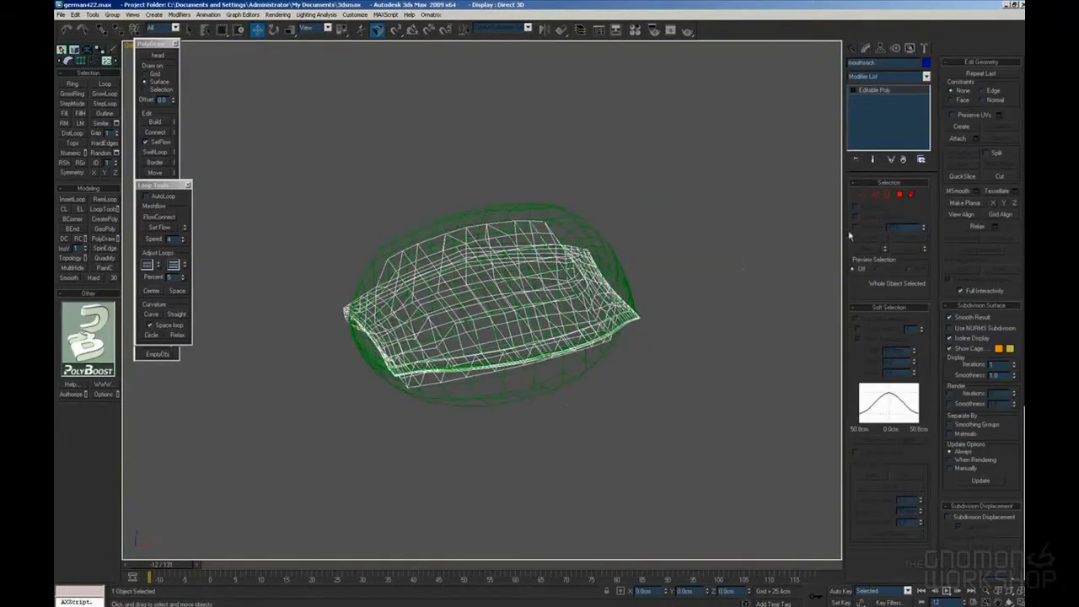
pyautogui.click(620, 257)
pyautogui.click(582, 286)
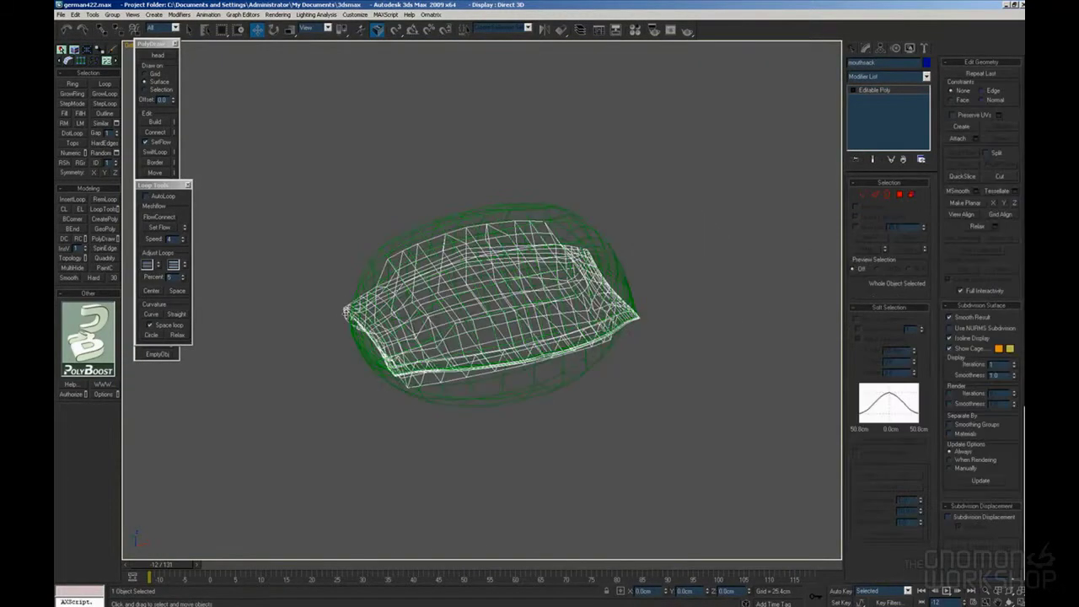
# Step: Select the band of polygons around the head's inner lip loop and detach it as a separate object
pyautogui.click(899, 196)
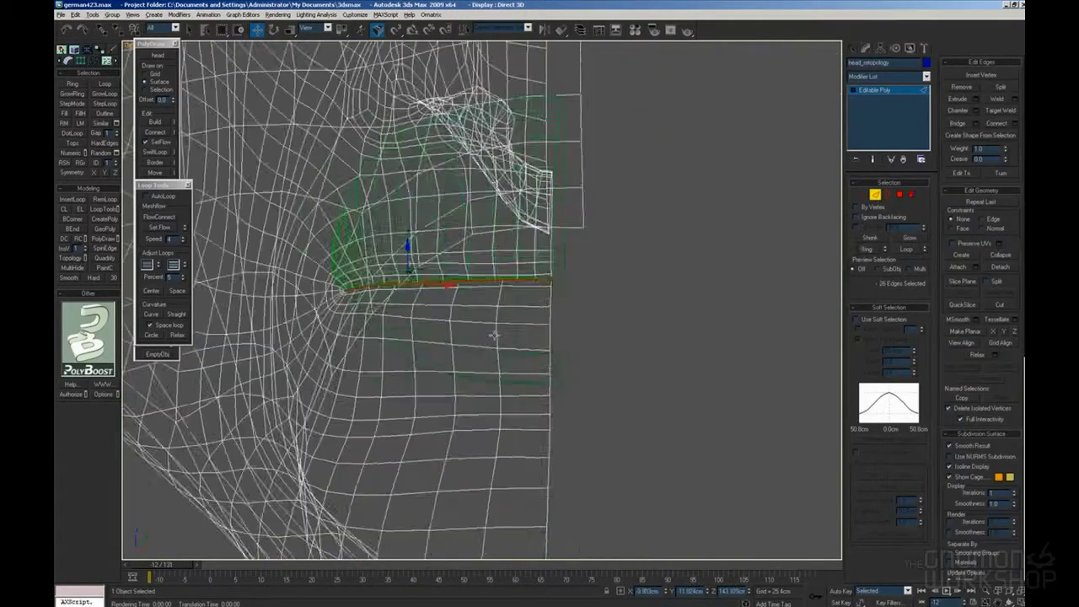
pyautogui.click(910, 238)
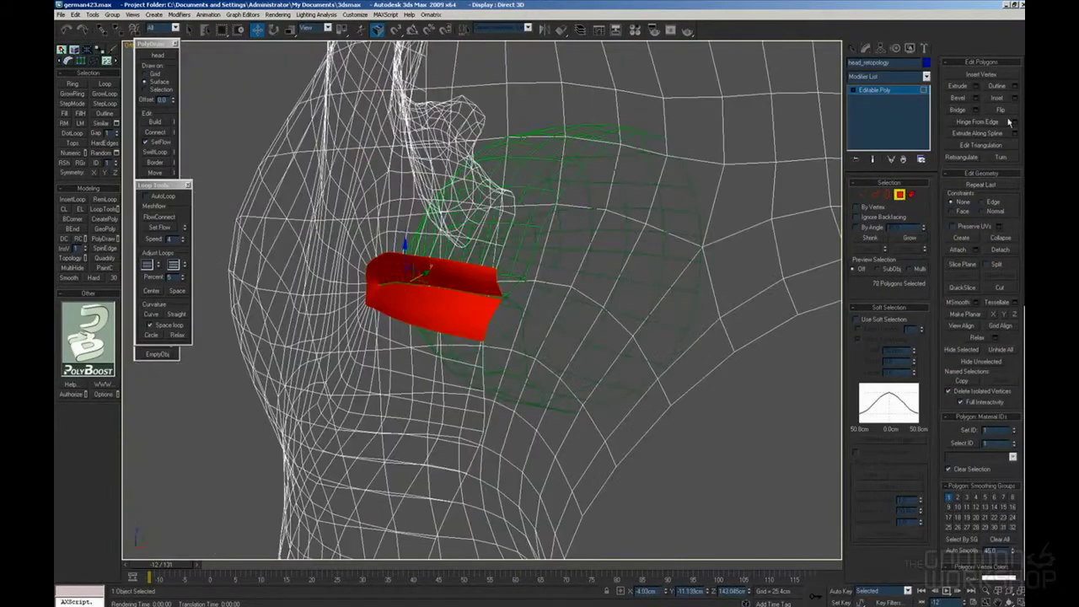
pyautogui.click(1001, 250)
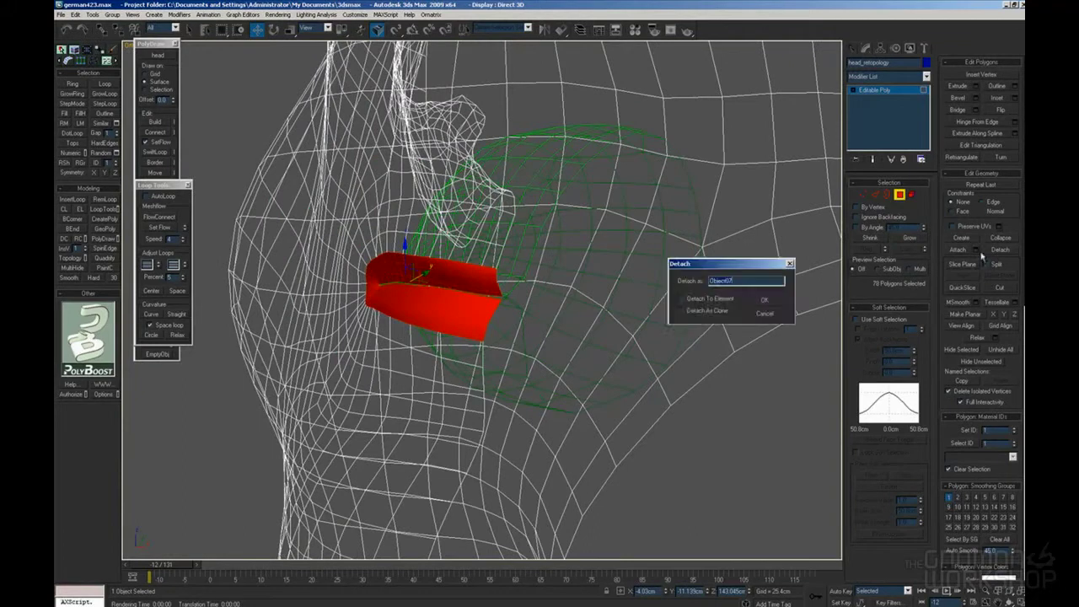
pyautogui.click(764, 300)
# Step: Isolate the detached lip band with the half mouthsack in shaded display and attach the two into one object
pyautogui.click(520, 304)
pyautogui.click(520, 291)
pyautogui.click(497, 275)
pyautogui.keyDown('ctrl'); pyautogui.click(521, 275); pyautogui.keyUp('ctrl')
pyautogui.hotkey('alt', 'q')
pyautogui.moveTo(520, 286)
pyautogui.keyDown('alt'); pyautogui.mouseDown(button='middle')
pyautogui.moveTo(542, 361)
pyautogui.moveTo(595, 357)
pyautogui.mouseUp(button='middle'); pyautogui.keyUp('alt')
pyautogui.press('F3')
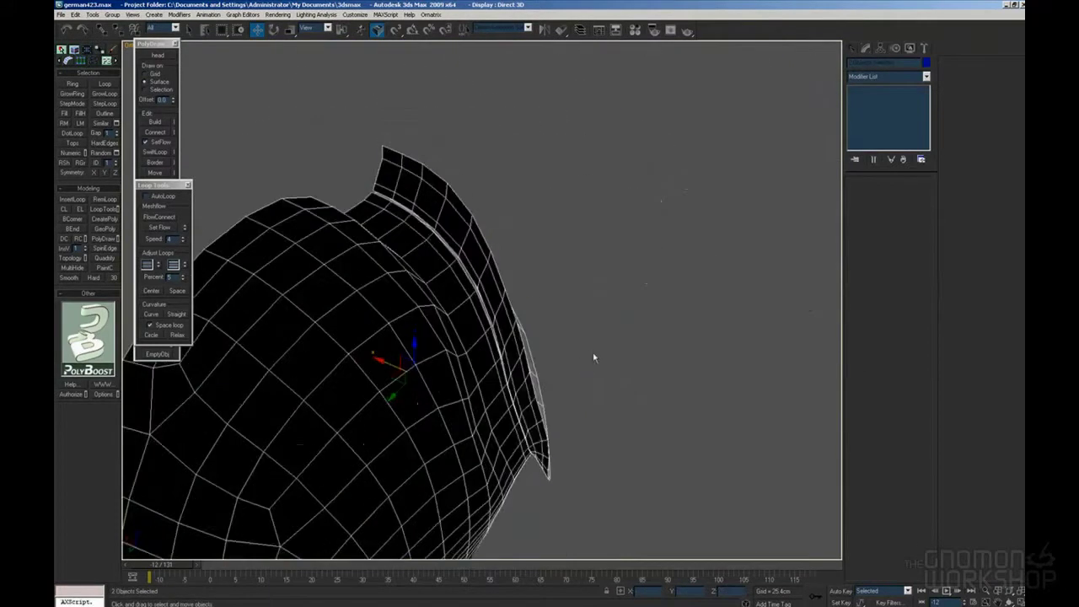
pyautogui.click(531, 333)
pyautogui.scroll(4, 549, 315)
pyautogui.click(957, 140)
pyautogui.click(570, 282)
# Step: Select the facing border edges of the lip band and the mouthsack and bridge the gap between them
pyautogui.click(887, 195)
pyautogui.click(546, 250)
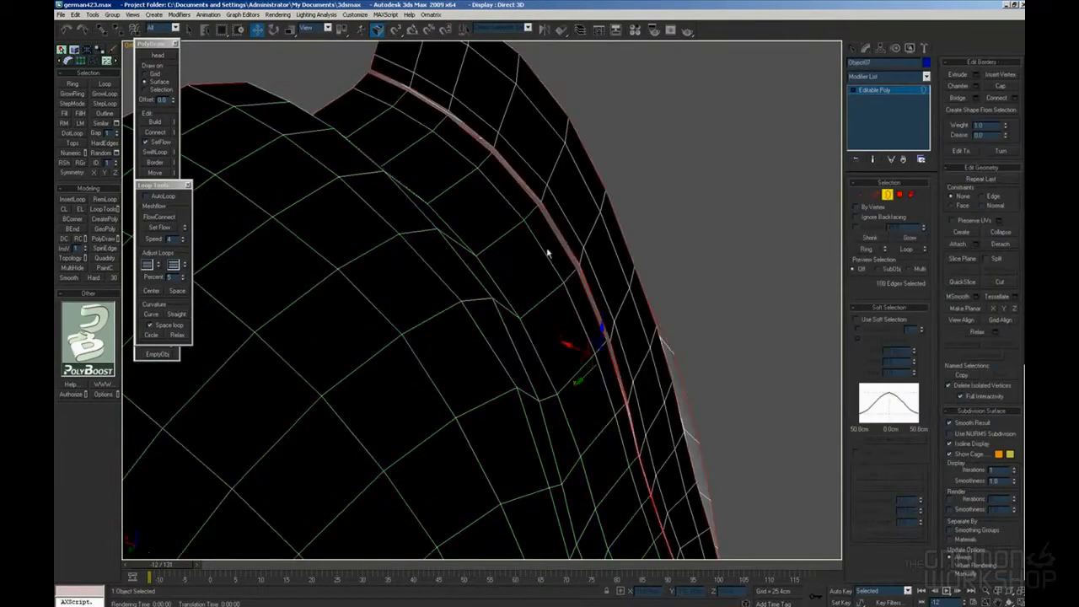
pyautogui.press('2')
pyautogui.doubleClick(559, 245)
pyautogui.keyDown('alt'); pyautogui.moveTo(559, 245); pyautogui.dragTo(590, 257, button='middle'); pyautogui.keyUp('alt')
pyautogui.scroll(4, 590, 258)
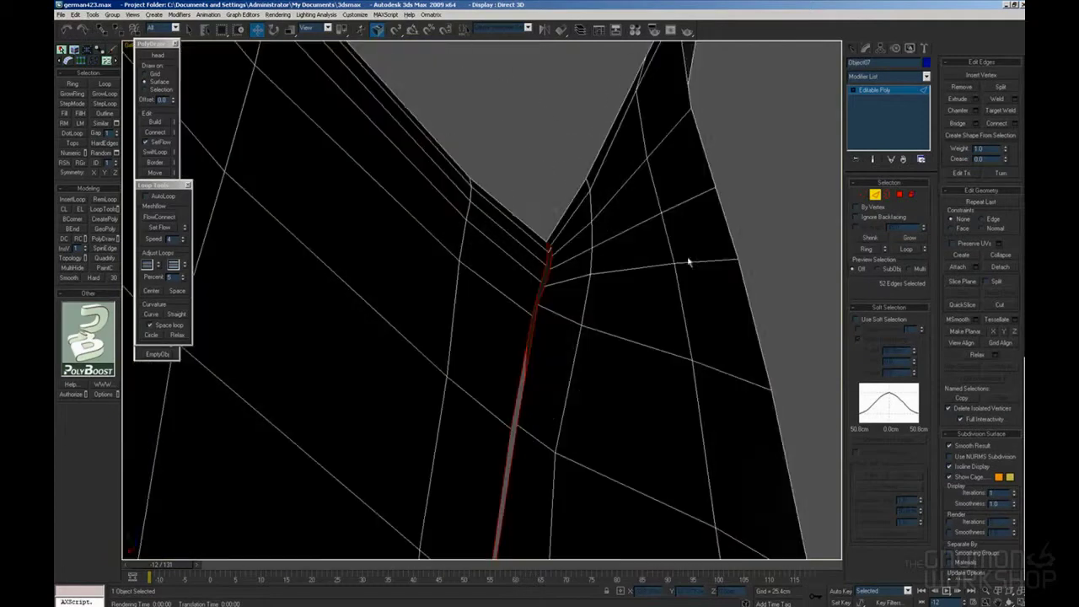
pyautogui.click(976, 124)
pyautogui.click(754, 346)
# Step: Constrain vertex movement to edges and slide the vertices along the bridged seam to even out the narrow strip
pyautogui.scroll(2, 556, 337)
pyautogui.press('1')
pyautogui.click(563, 313)
pyautogui.hotkey('shift', 'x')
pyautogui.moveTo(570, 311); pyautogui.dragTo(570, 322)
pyautogui.moveTo(539, 485); pyautogui.dragTo(592, 342, button='middle')
pyautogui.click(589, 340)
pyautogui.moveTo(596, 332); pyautogui.dragTo(598, 327)
pyautogui.moveTo(552, 544); pyautogui.dragTo(568, 326, button='middle')
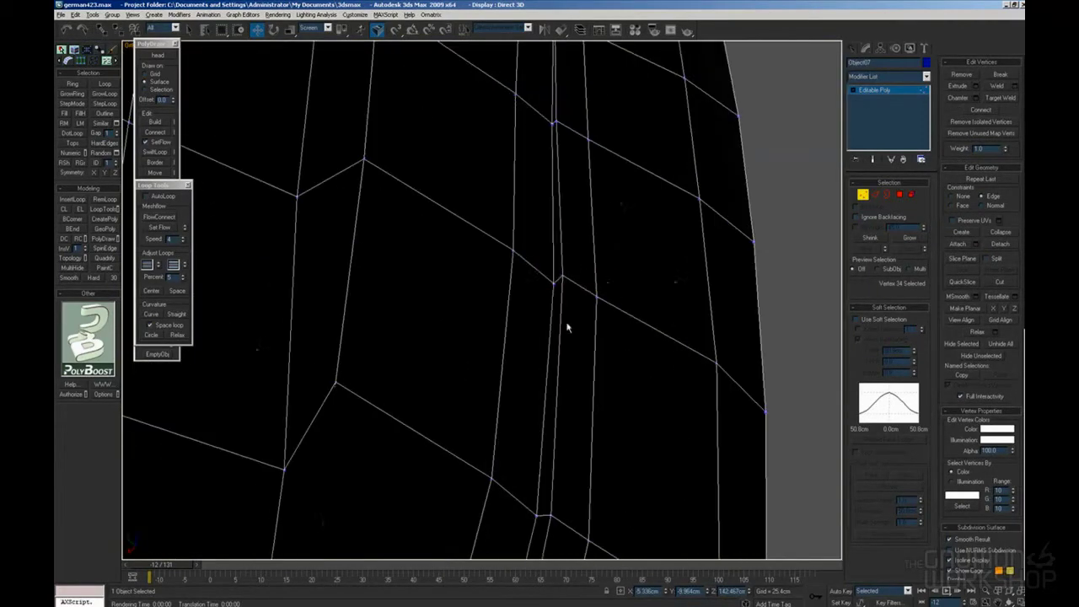
pyautogui.click(555, 282)
pyautogui.moveTo(555, 261); pyautogui.dragTo(554, 248)
pyautogui.click(556, 120)
pyautogui.moveTo(547, 523); pyautogui.dragTo(556, 332, button='middle')
pyautogui.click(553, 325)
pyautogui.scroll(-3, 550, 303)
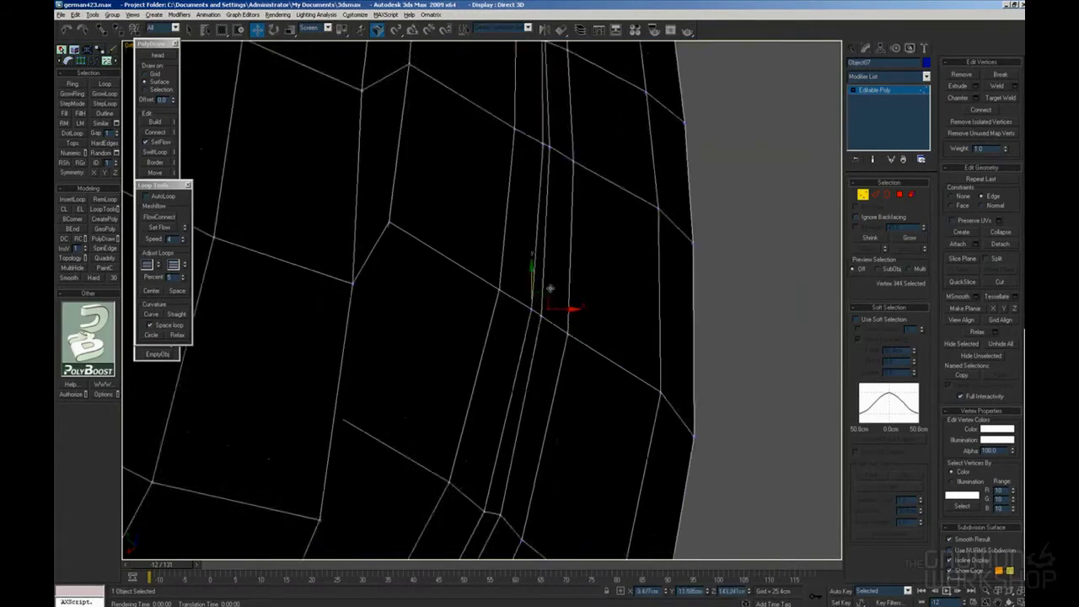
# Step: Adjust the seam vertices near the open centre edge to smooth the joint between lip band and mouthsack
pyautogui.keyDown('alt'); pyautogui.moveTo(549, 289); pyautogui.dragTo(548, 194, button='middle'); pyautogui.keyUp('alt')
pyautogui.scroll(3, 548, 337)
pyautogui.moveTo(549, 337); pyautogui.dragTo(510, 268, button='middle')
pyautogui.click(504, 272)
pyautogui.scroll(2, 516, 261)
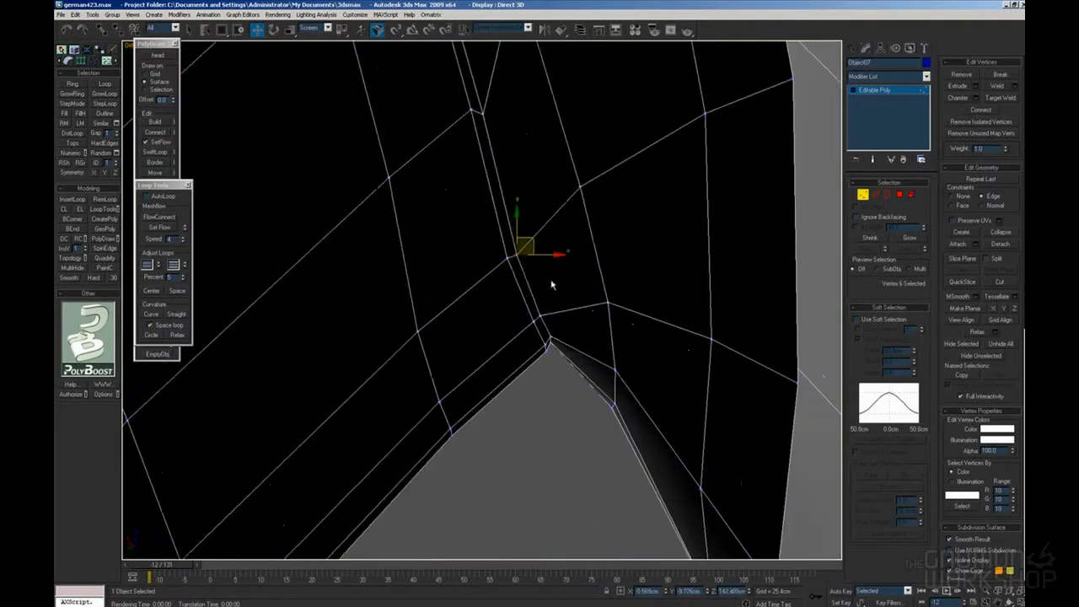
pyautogui.moveTo(516, 221); pyautogui.dragTo(518, 229)
pyautogui.scroll(-3, 518, 230)
pyautogui.keyDown('alt'); pyautogui.moveTo(517, 229); pyautogui.dragTo(672, 350, button='middle'); pyautogui.keyUp('alt')
pyautogui.scroll(-2, 585, 284)
pyautogui.scroll(5, 565, 258)
# Step: Select the edge loop running along the seam between the lip band and the mouthsack
pyautogui.press('2')
pyautogui.doubleClick(525, 266)
pyautogui.scroll(-4, 526, 266)
pyautogui.scroll(-3, 598, 278)
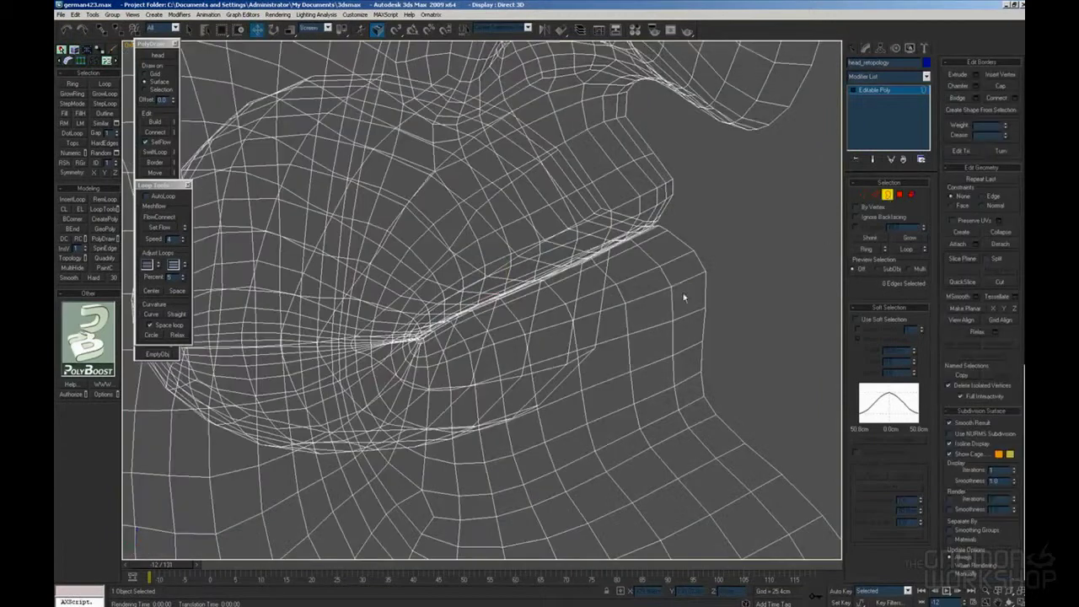
# Step: Select the open border vertices of the combined head mesh and weld them
pyautogui.click(692, 264)
pyautogui.keyDown('ctrl'); pyautogui.click(863, 194); pyautogui.keyUp('ctrl')
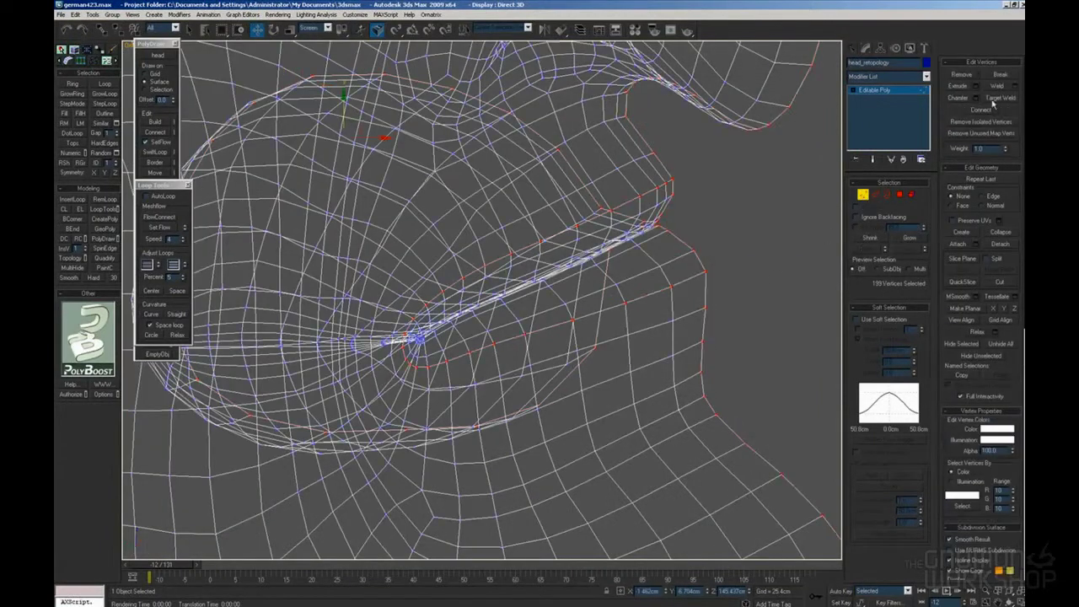
pyautogui.click(1015, 86)
pyautogui.click(734, 328)
pyautogui.rightClick(789, 239)
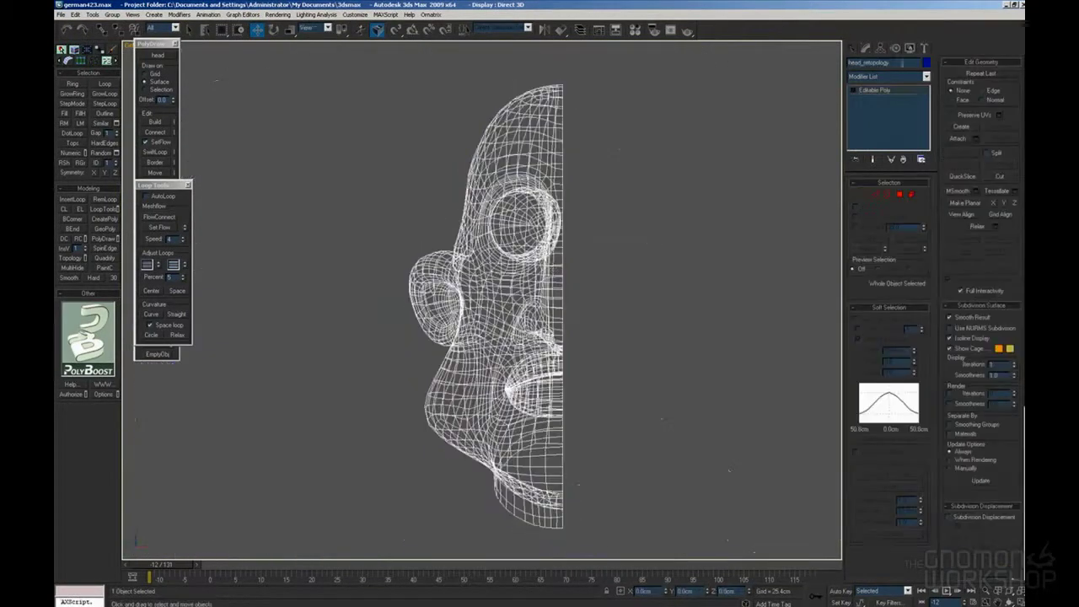
# Step: Mirror the half head across X with a Symmetry modifier and check the joined mouth interior in wireframe
pyautogui.click(890, 76)
pyautogui.click(871, 466)
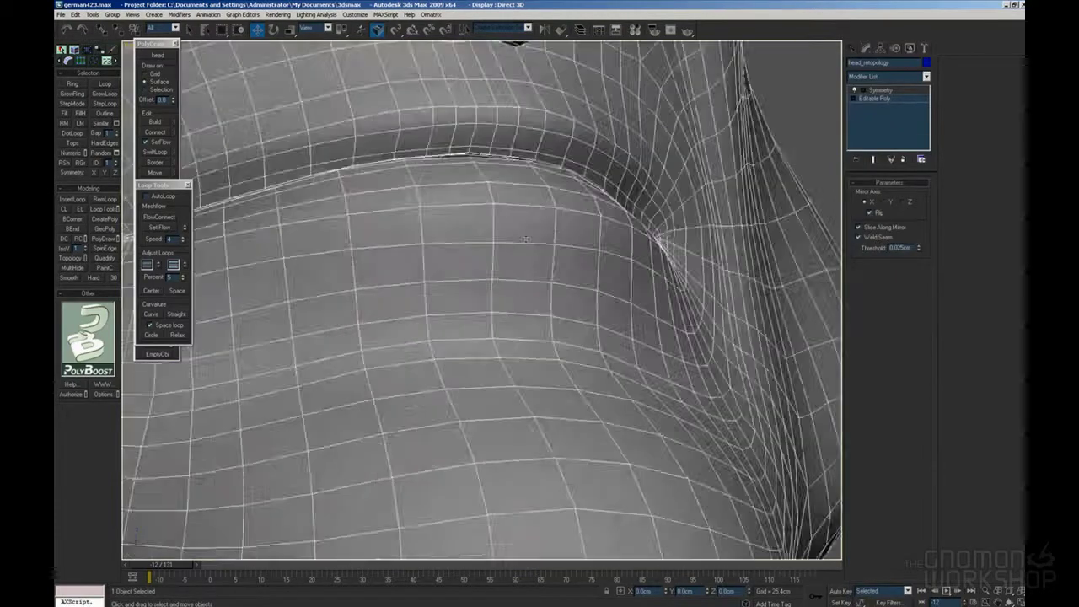
pyautogui.scroll(3, 539, 330)
pyautogui.press('F3')
pyautogui.scroll(-10, 601, 273)
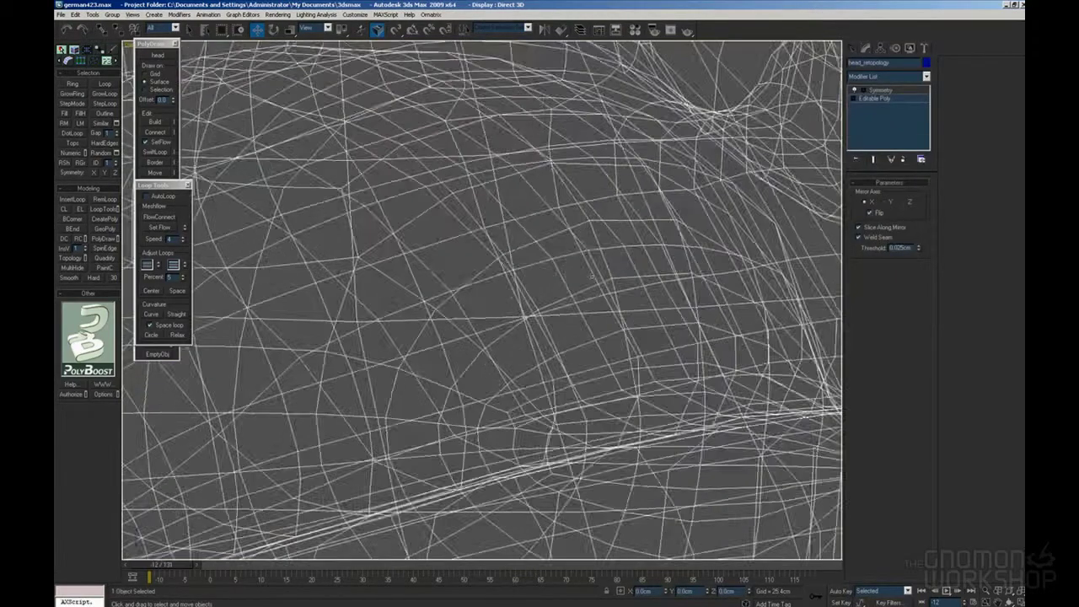
pyautogui.keyDown('alt'); pyautogui.moveTo(601, 273); pyautogui.dragTo(552, 337, button='middle'); pyautogui.keyUp('alt')
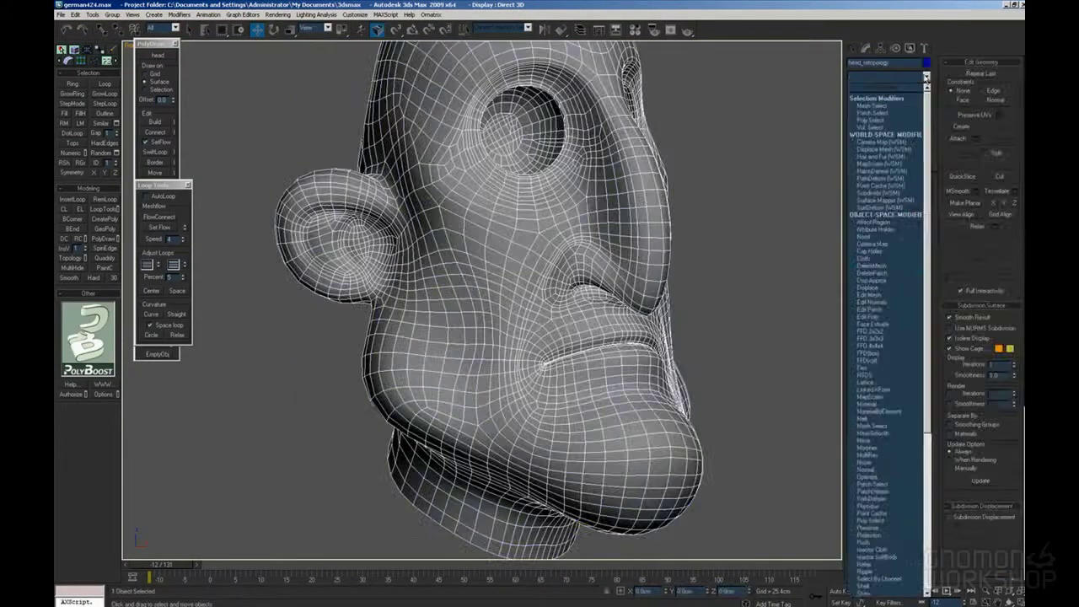
pyautogui.click(742, 391)
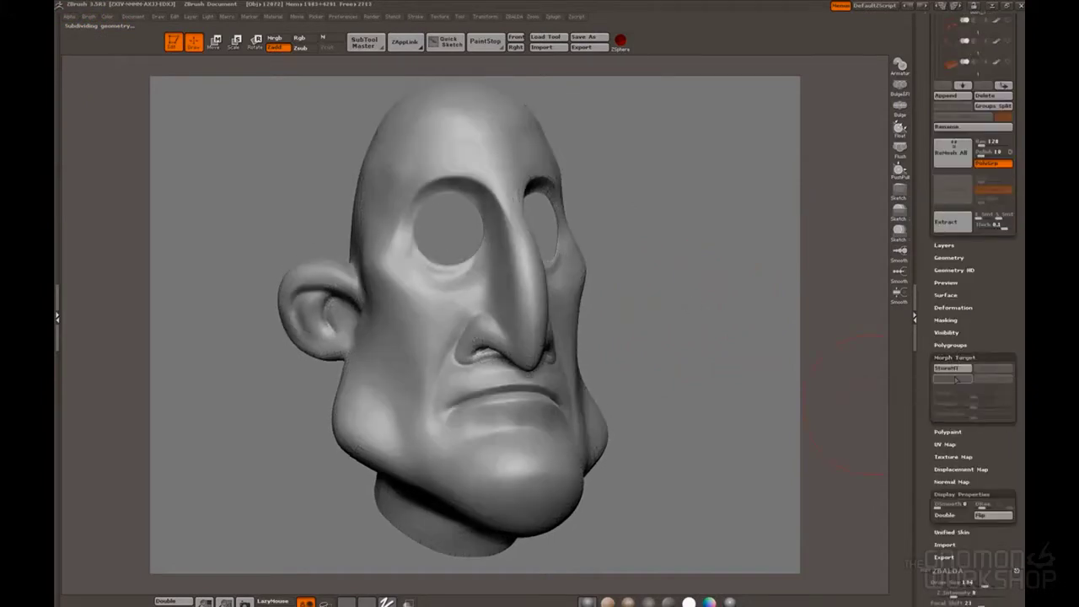
# Step: Switch to ZBrush, store a morph target for the head and import the updated head OBJ without transferring high-resolution details
pyautogui.click(948, 368)
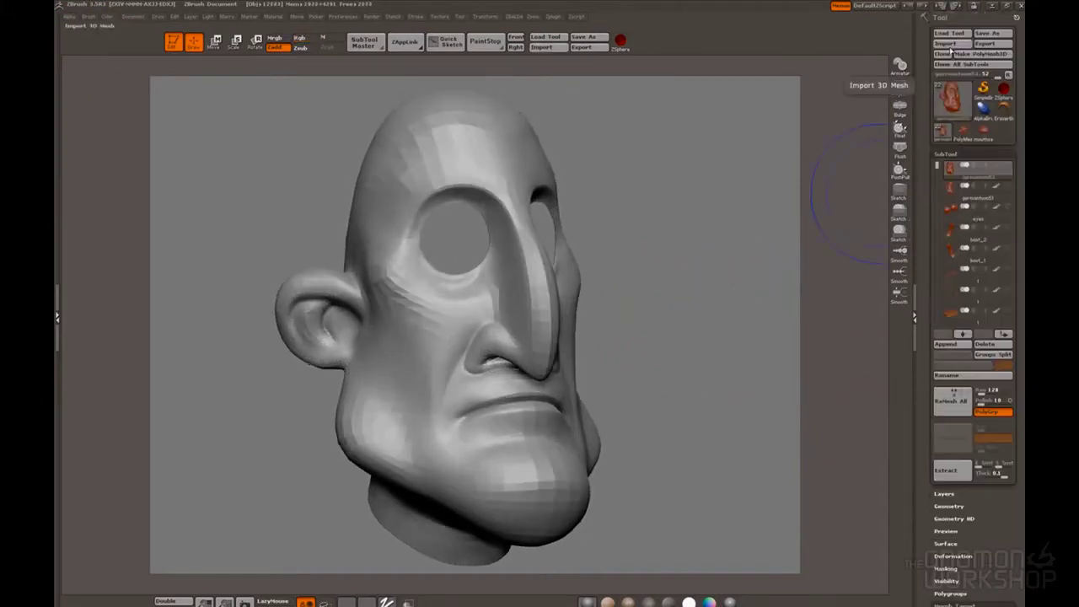
pyautogui.click(945, 43)
pyautogui.doubleClick(152, 105)
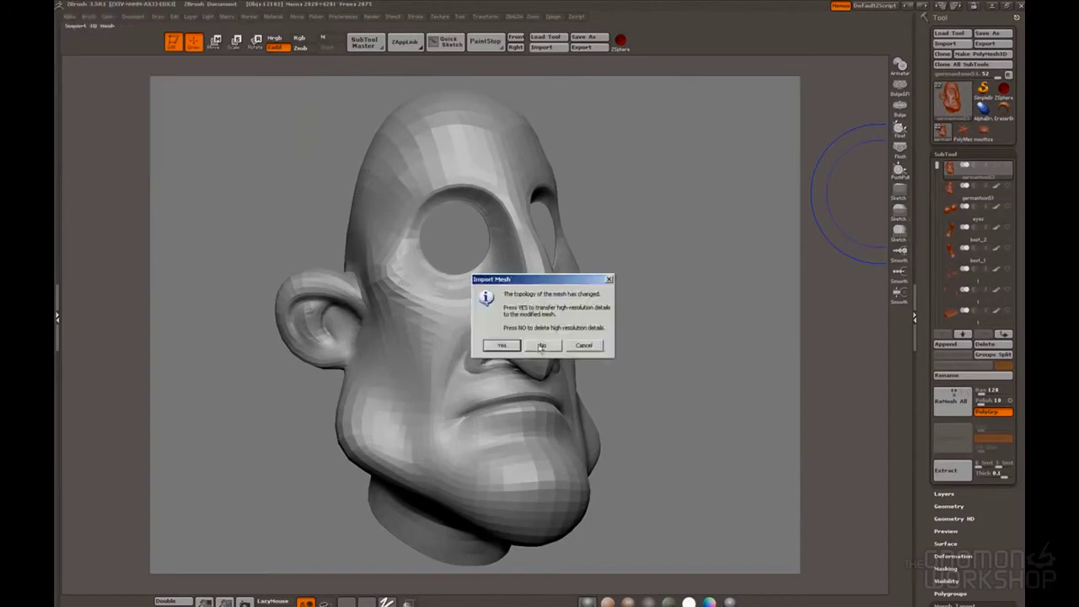
pyautogui.click(542, 345)
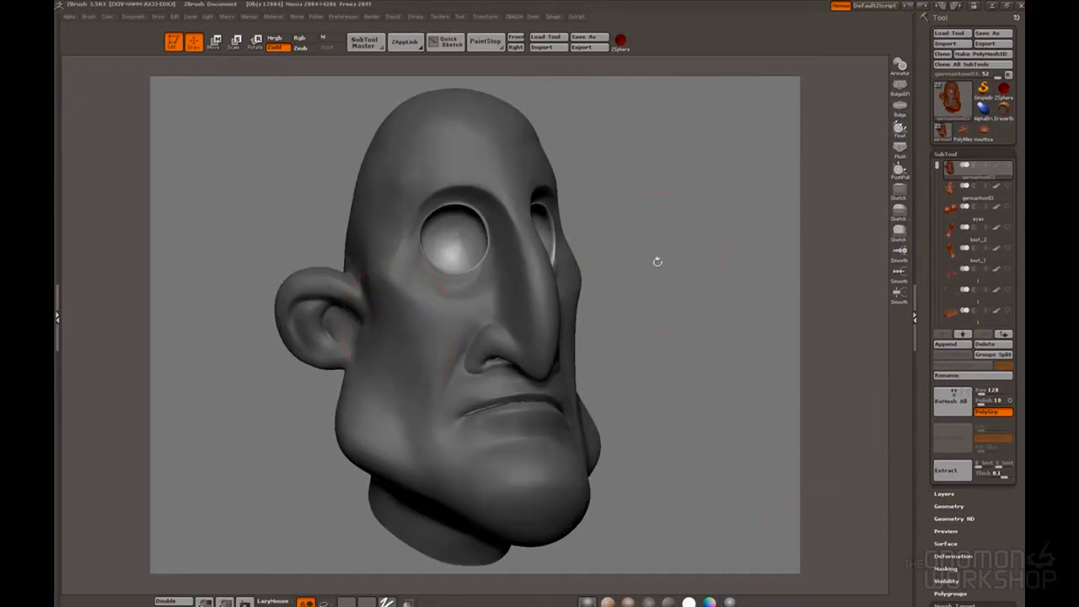
# Step: Paint along the lips with the Morph brush to restore the head's stored sculpted shape around the mouth line
pyautogui.moveTo(658, 261)
pyautogui.keyDown('shift'); pyautogui.mouseDown()
pyautogui.moveTo(695, 269)
pyautogui.moveTo(751, 253)
pyautogui.mouseUp(); pyautogui.keyUp('shift')
pyautogui.moveTo(776, 363)
pyautogui.keyDown('alt'); pyautogui.mouseDown()
pyautogui.moveTo(707, 270)
pyautogui.moveTo(706, 317)
pyautogui.mouseUp(); pyautogui.keyUp('alt')
pyautogui.press('m')
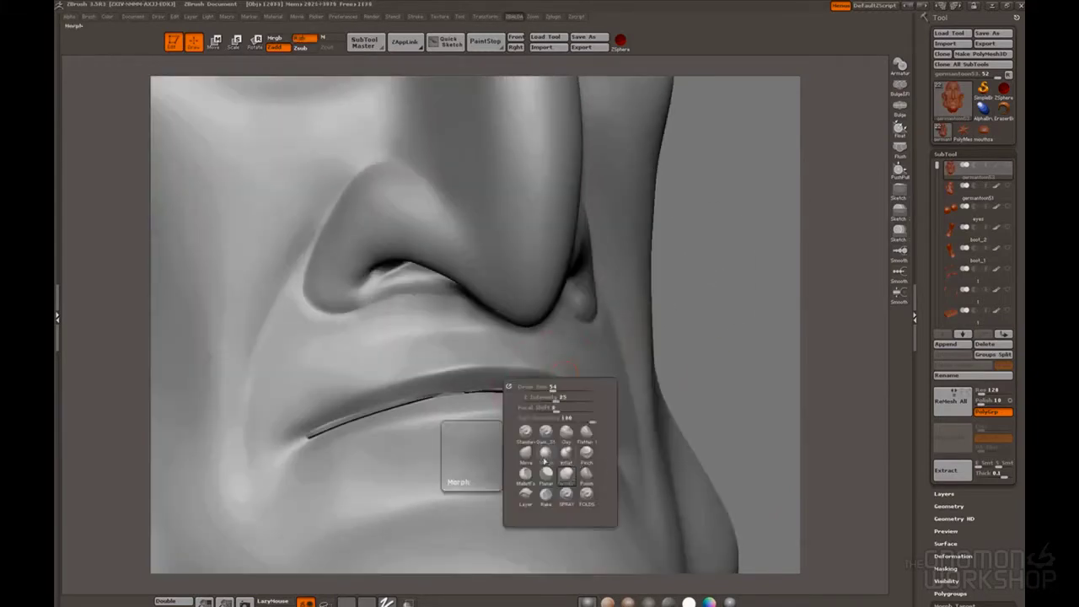
pyautogui.click(521, 448)
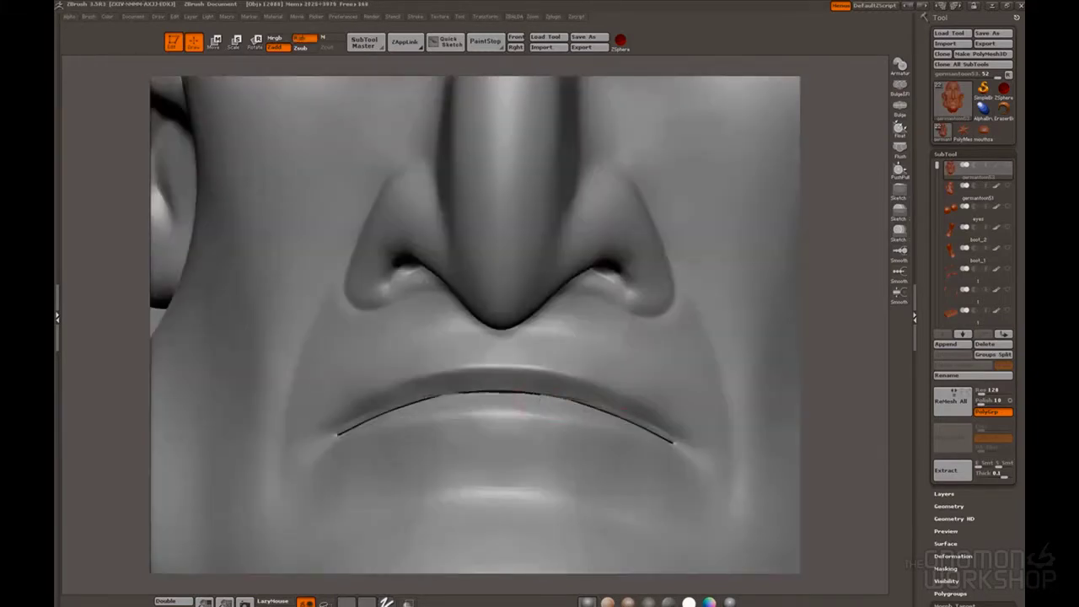
pyautogui.moveTo(868, 398); pyautogui.dragTo(780, 406)
pyautogui.moveTo(200, 355); pyautogui.dragTo(432, 393)
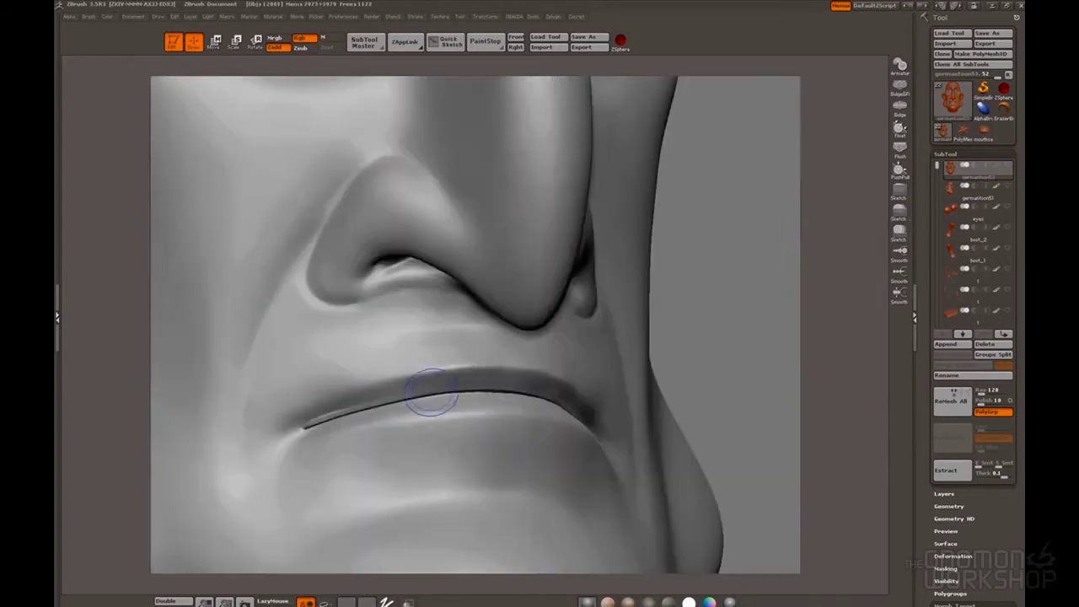
# Step: Examine the mouth corners, the lips and the whole head from several angles
pyautogui.moveTo(782, 233); pyautogui.dragTo(872, 202)
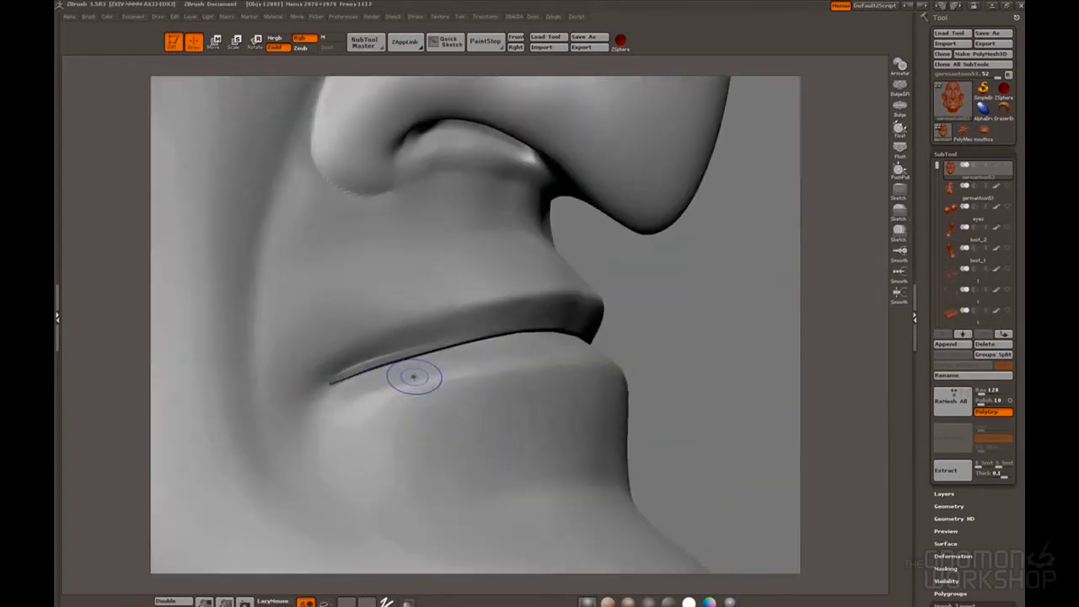
pyautogui.moveTo(831, 338); pyautogui.dragTo(709, 341)
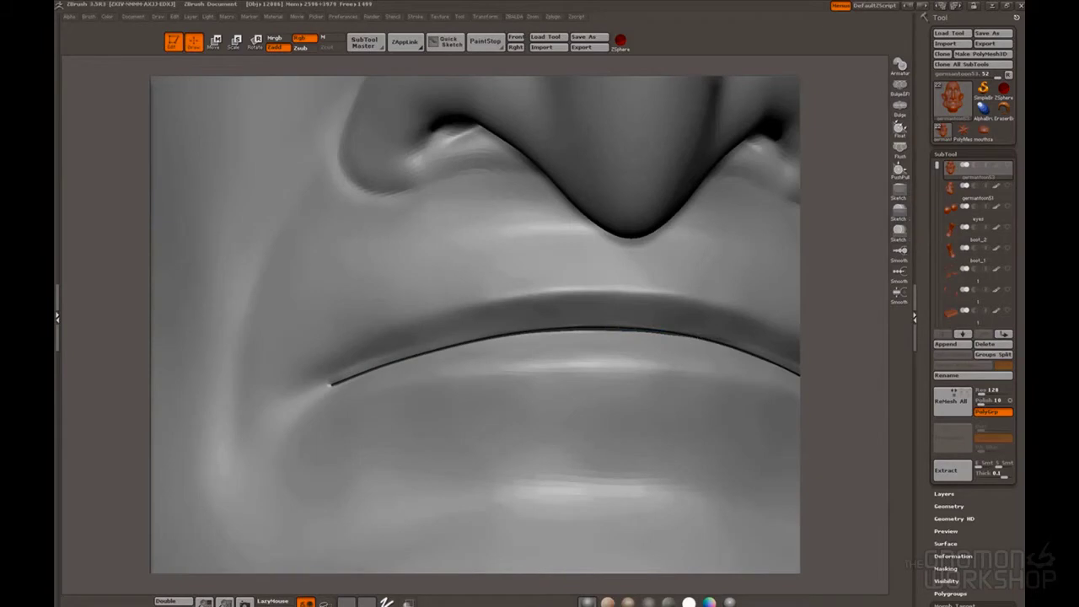
pyautogui.moveTo(880, 340)
pyautogui.keyDown('alt'); pyautogui.mouseDown()
pyautogui.moveTo(875, 313)
pyautogui.moveTo(750, 329)
pyautogui.mouseUp(); pyautogui.keyUp('alt')
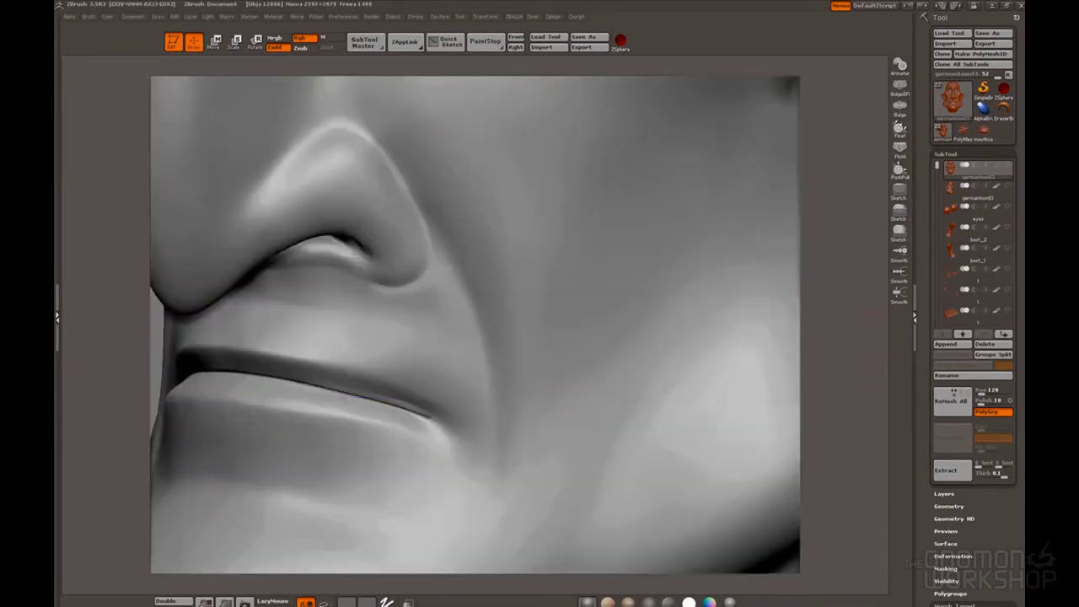
pyautogui.moveTo(843, 354); pyautogui.dragTo(852, 269)
pyautogui.moveTo(592, 354); pyautogui.dragTo(704, 346)
pyautogui.keyDown('alt'); pyautogui.moveTo(590, 252); pyautogui.dragTo(698, 344); pyautogui.keyUp('alt')
pyautogui.moveTo(497, 282); pyautogui.dragTo(649, 344)
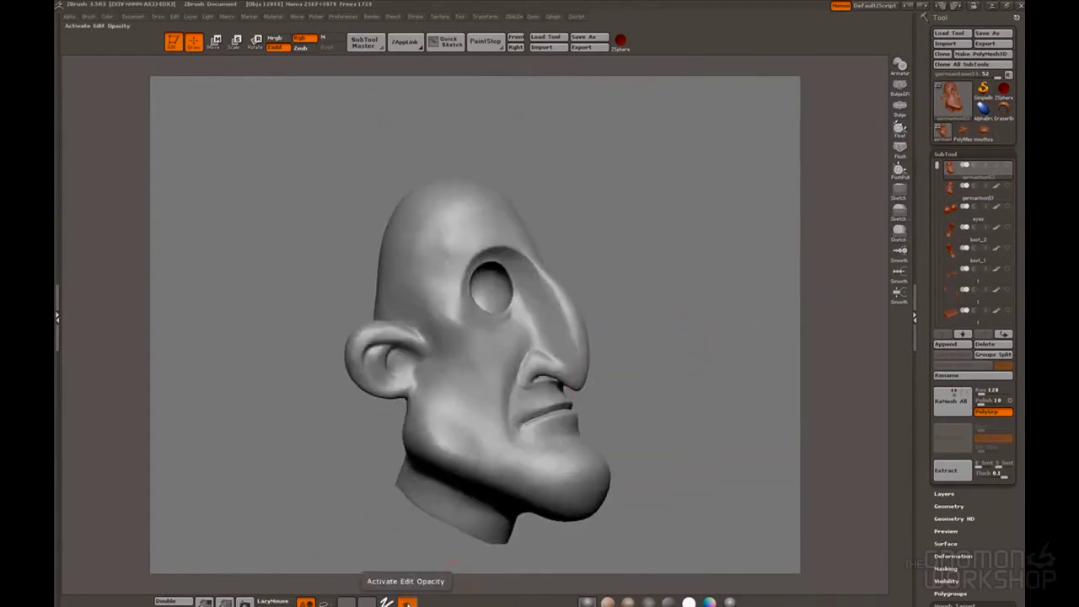
pyautogui.moveTo(408, 582); pyautogui.dragTo(694, 350)
pyautogui.keyDown('alt'); pyautogui.moveTo(694, 350); pyautogui.dragTo(692, 328); pyautogui.keyUp('alt')
# Step: Lower the head's subdivision level and save the tool as germantoon54.ZTL
pyautogui.hotkey('shift', 'd')
pyautogui.hotkey('ctrl', 's')
pyautogui.click(703, 358)
pyautogui.click(141, 161)
pyautogui.click(193, 192)
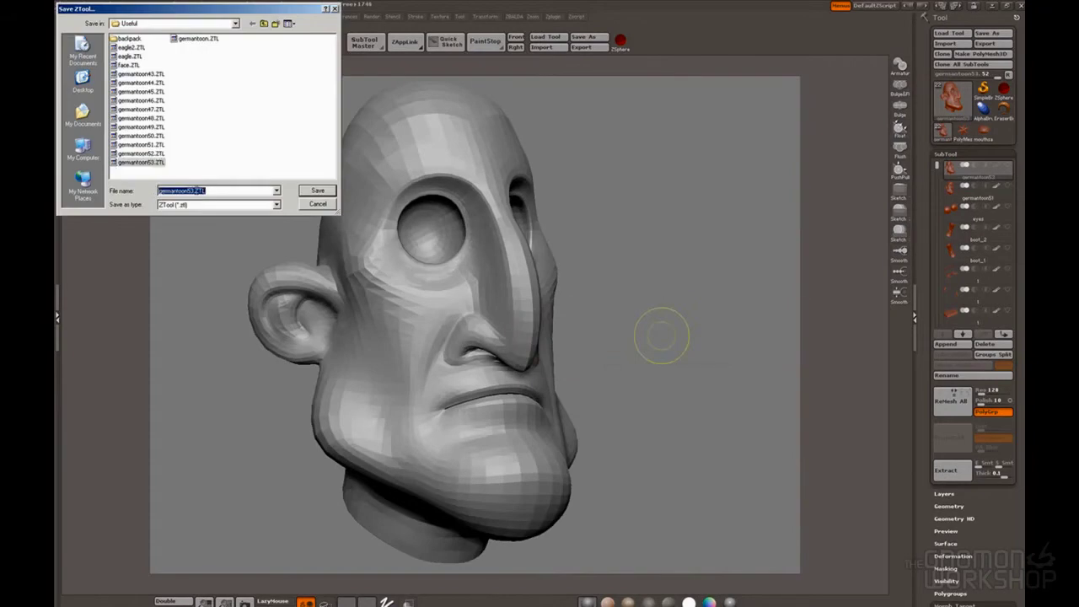
pyautogui.click(193, 192)
pyautogui.press('BackSpace')
pyautogui.write('4')
pyautogui.press('Return')
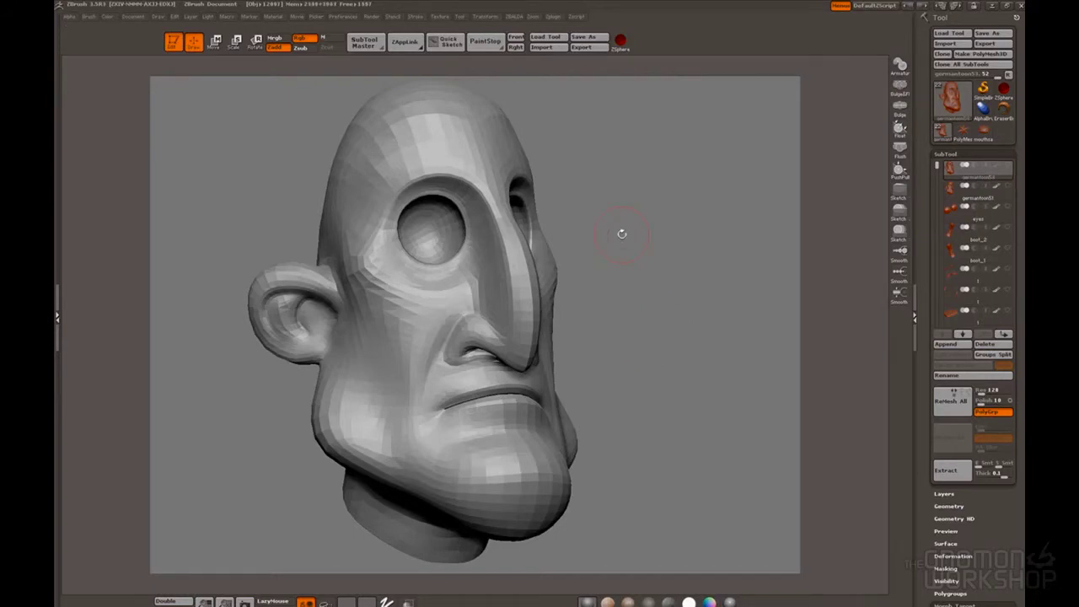
# Step: Export the low-resolution head as an OBJ, switch to 3ds Max and import head.OBJ
pyautogui.moveTo(590, 233); pyautogui.dragTo(540, 230)
pyautogui.click(582, 47)
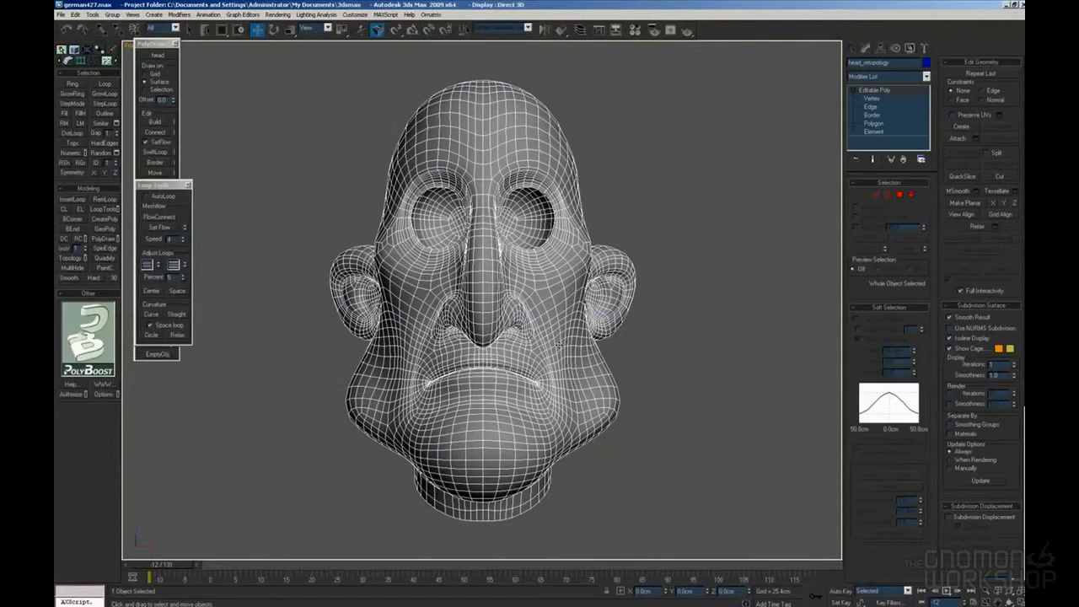
pyautogui.click(60, 15)
pyautogui.click(80, 194)
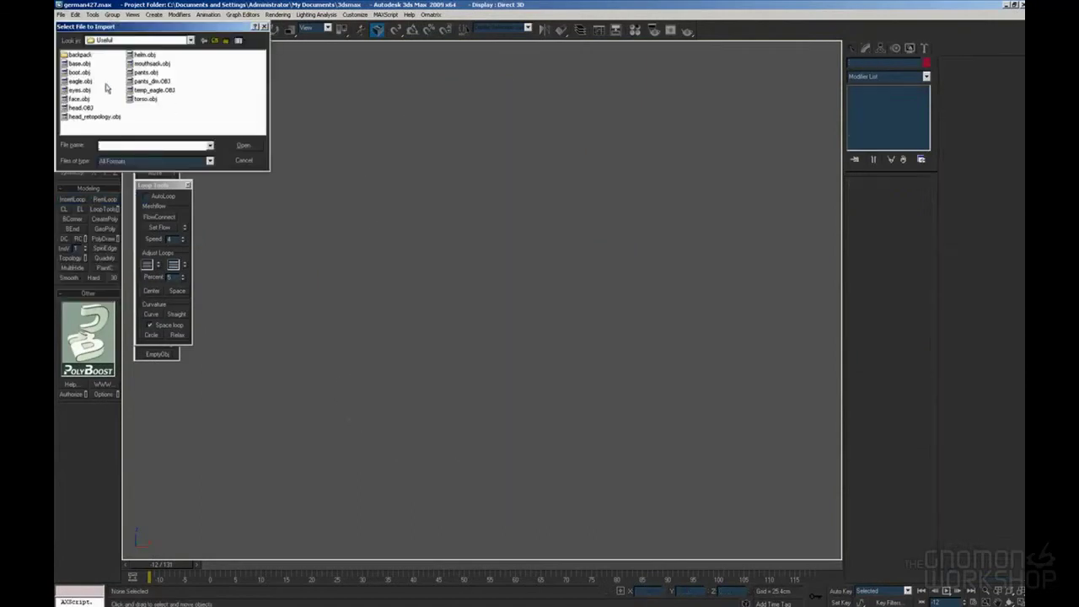
pyautogui.doubleClick(103, 90)
pyautogui.click(468, 407)
# Step: Assign the grey Standard_16 material to the imported head and change its wireframe colour to blue
pyautogui.press('m')
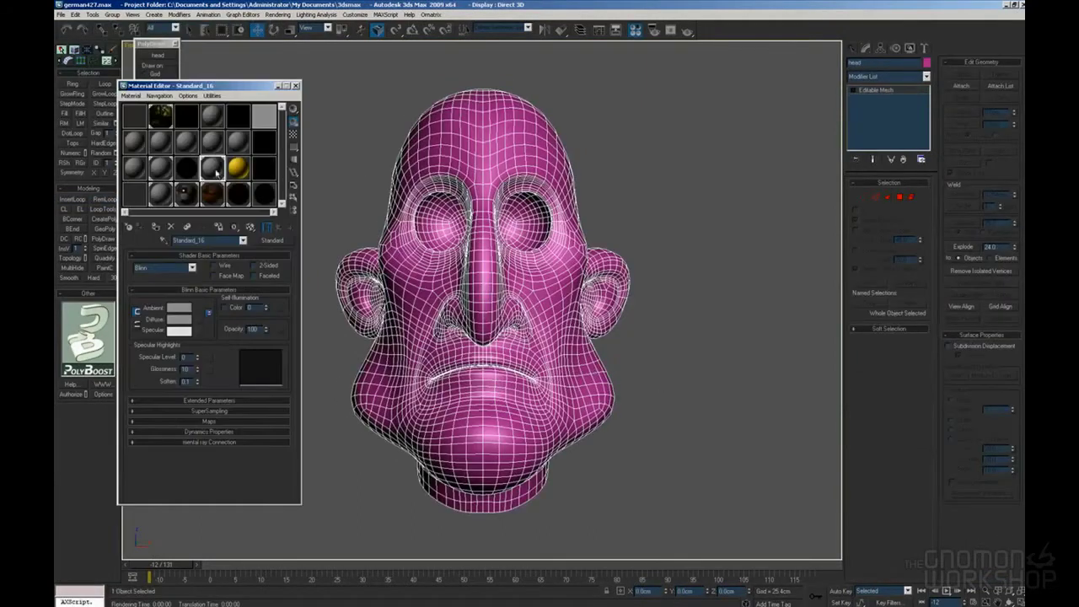
pyautogui.click(927, 63)
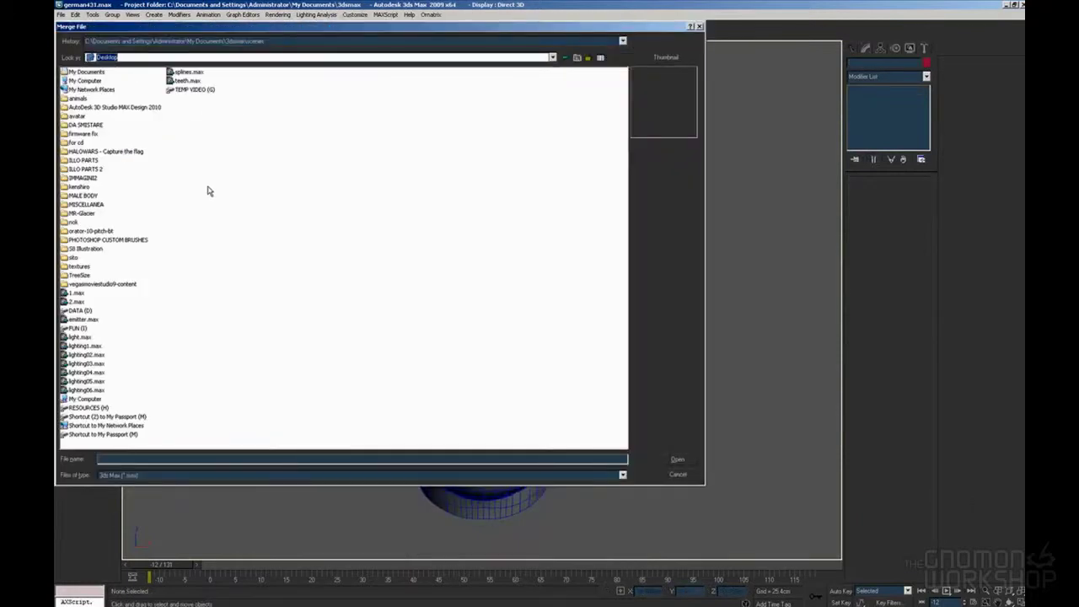
# Step: Merge all the teeth and tongue objects from teeth.max into the head scene
pyautogui.click(187, 80)
pyautogui.click(677, 458)
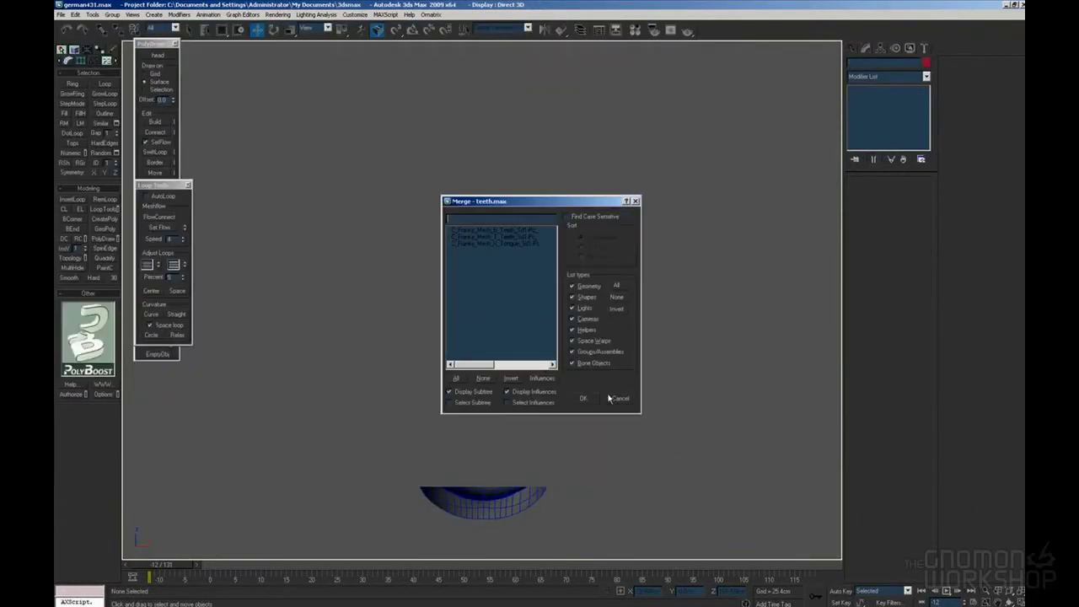
pyautogui.click(506, 379)
pyautogui.click(584, 401)
# Step: In the side view, move the merged teeth and tongue into the mouth sack and rotate them to fit it
pyautogui.press('v')
pyautogui.press('r')
pyautogui.hotkey('ctrl', 'alt', 'z')
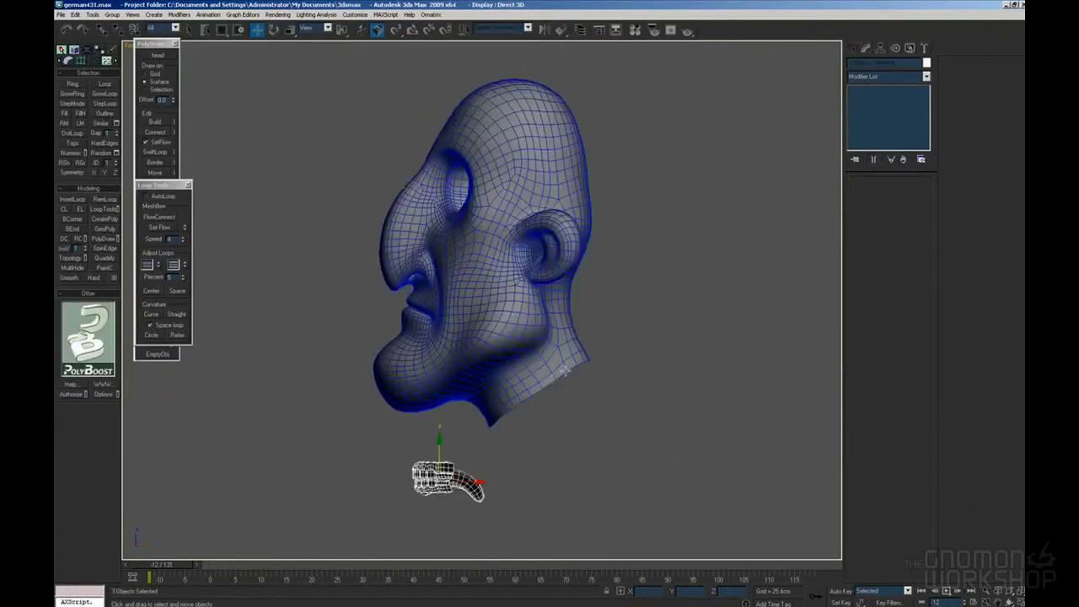
pyautogui.press('z')
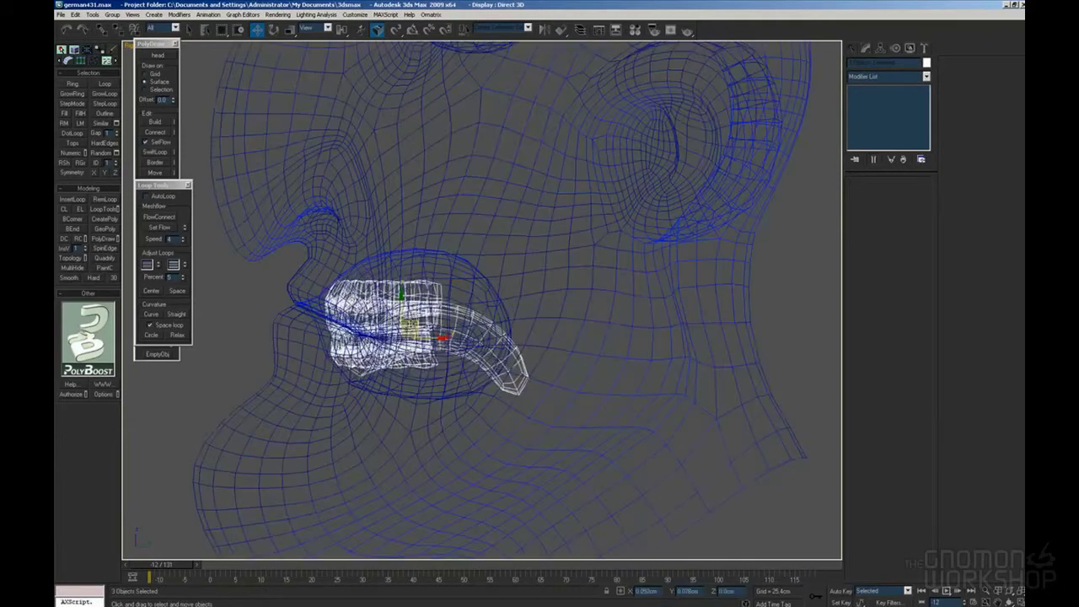
pyautogui.rightClick(426, 304)
pyautogui.click(442, 318)
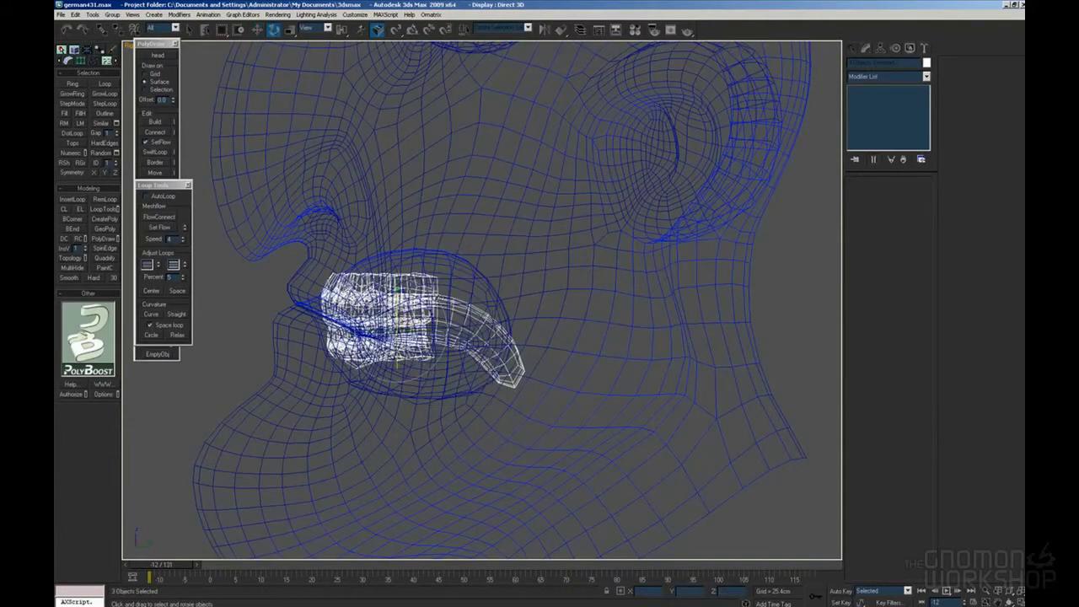
pyautogui.rightClick(433, 309)
pyautogui.click(444, 314)
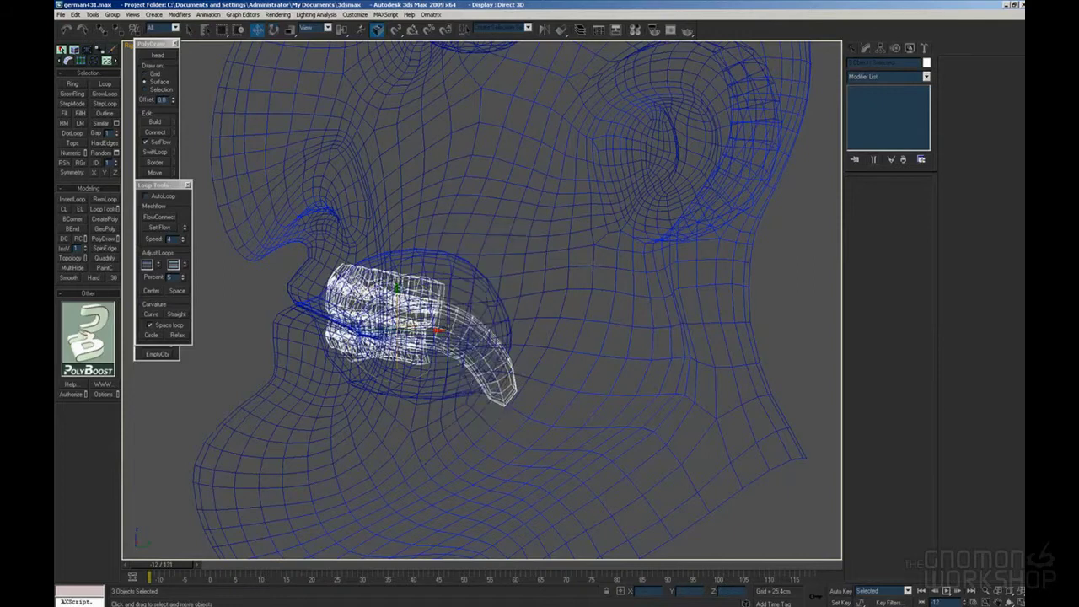
# Step: Fine-tune the height of the teeth and tongue and check their fit inside the mouth in wireframe and shaded display
pyautogui.press('F3')
pyautogui.moveTo(404, 327)
pyautogui.keyDown('alt'); pyautogui.mouseDown(button='middle')
pyautogui.moveTo(497, 331)
pyautogui.moveTo(544, 422)
pyautogui.mouseUp(button='middle'); pyautogui.keyUp('alt')
pyautogui.press('F3')
pyautogui.moveTo(397, 300); pyautogui.dragTo(400, 311)
pyautogui.keyDown('alt'); pyautogui.moveTo(400, 311); pyautogui.dragTo(413, 215, button='middle'); pyautogui.keyUp('alt')
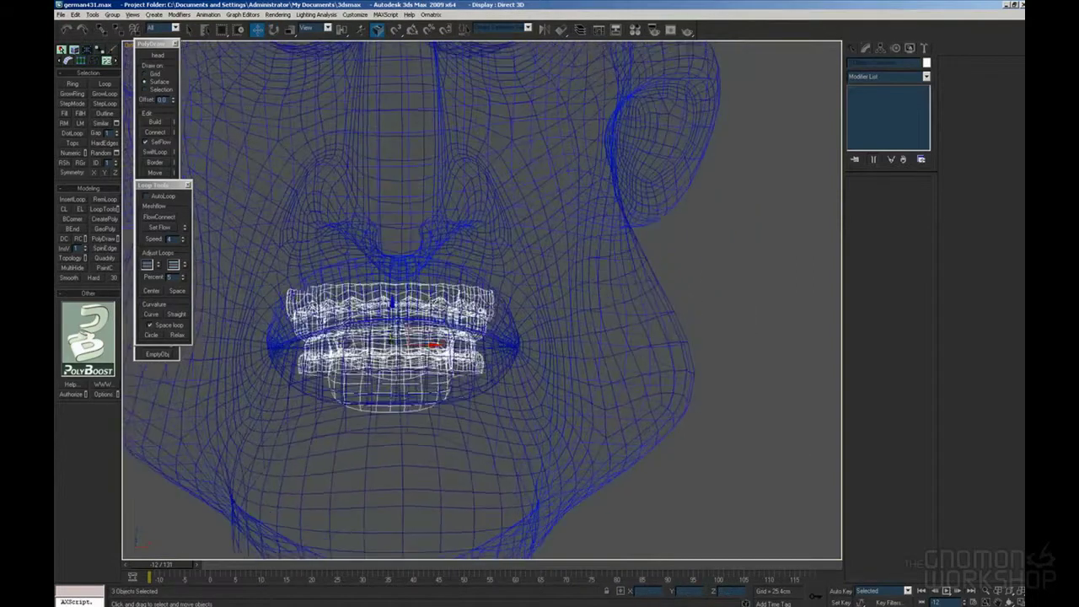
pyautogui.scroll(-3, 413, 253)
pyautogui.press('F3')
pyautogui.press('F3')
pyautogui.press('F3')
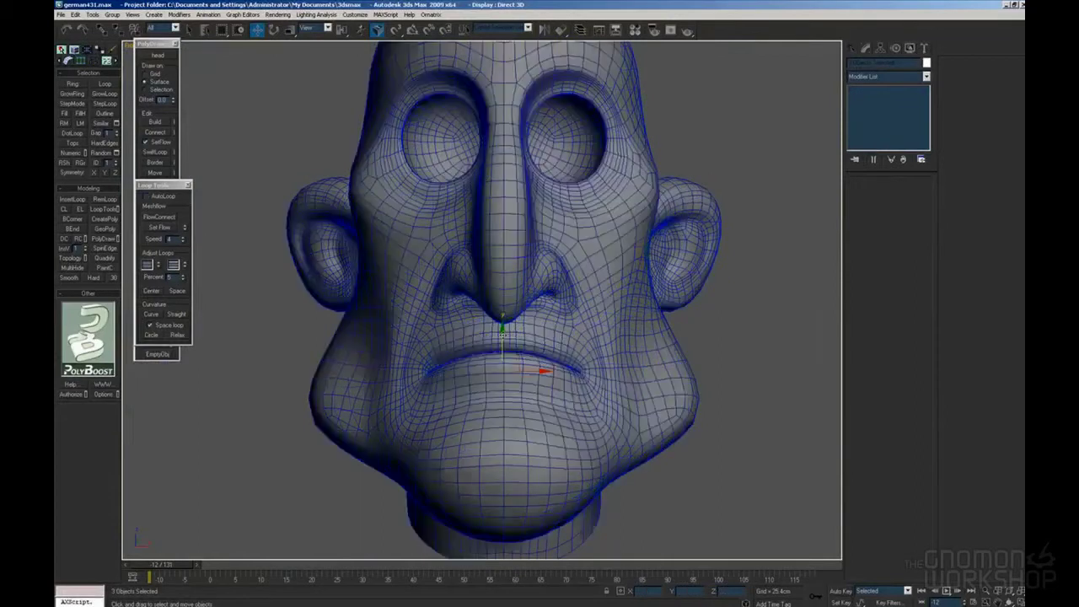